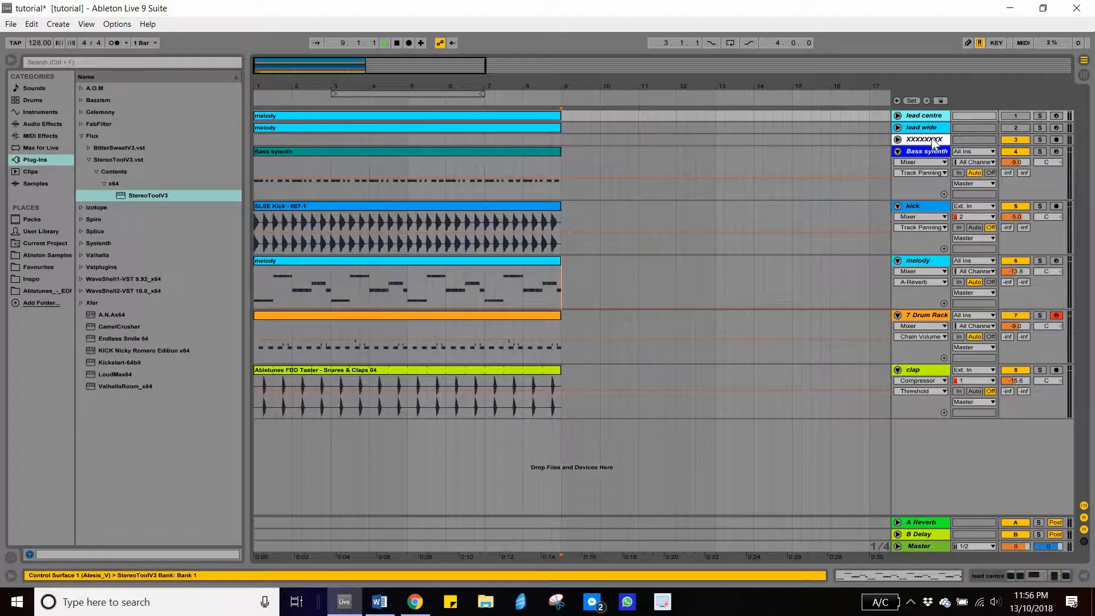
Unfold the XXXXXXXX track and increase its height in the arrangement.
{"action": "left_click", "coordinate": [927, 140]}
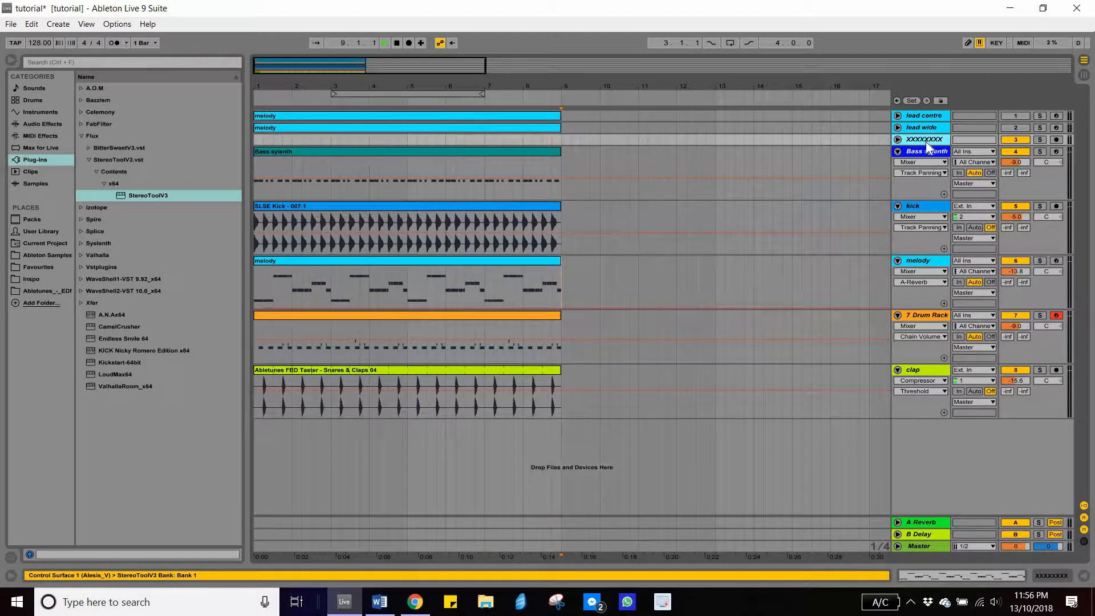
{"action": "key", "text": "Right"}
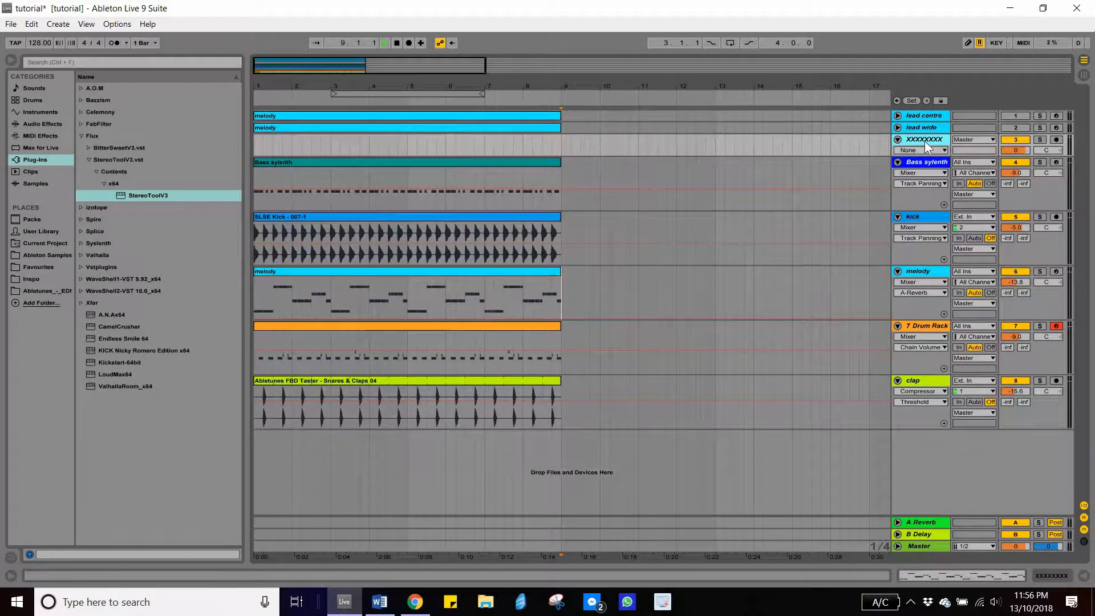
{"action": "left_click", "coordinate": [925, 117]}
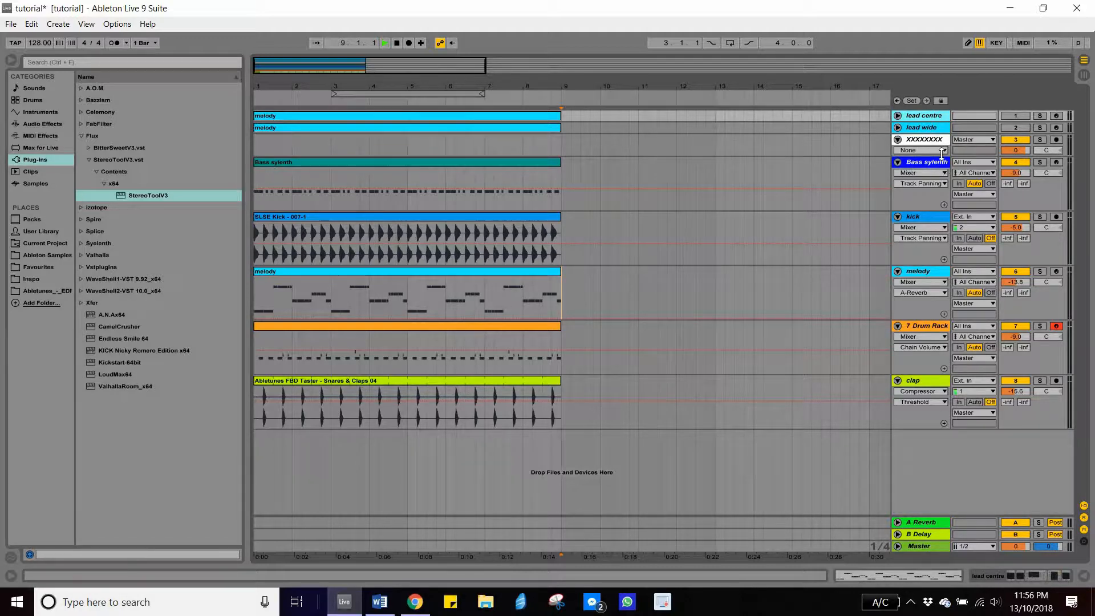
{"action": "left_click_drag", "start_coordinate": [942, 157], "coordinate": [942, 188]}
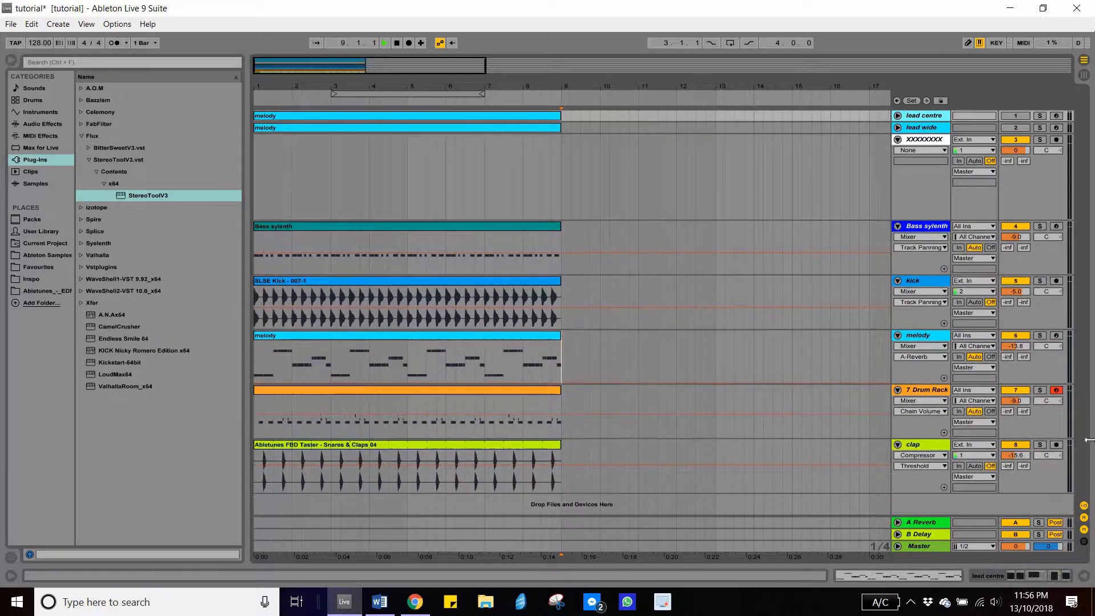
Switch to Chrome, listen to passages of the YouTube video "Best Progressive Trance Mix 2018 Vol. #2", pause it and return to Ableton Live.
{"action": "key", "text": "alt+Tab"}
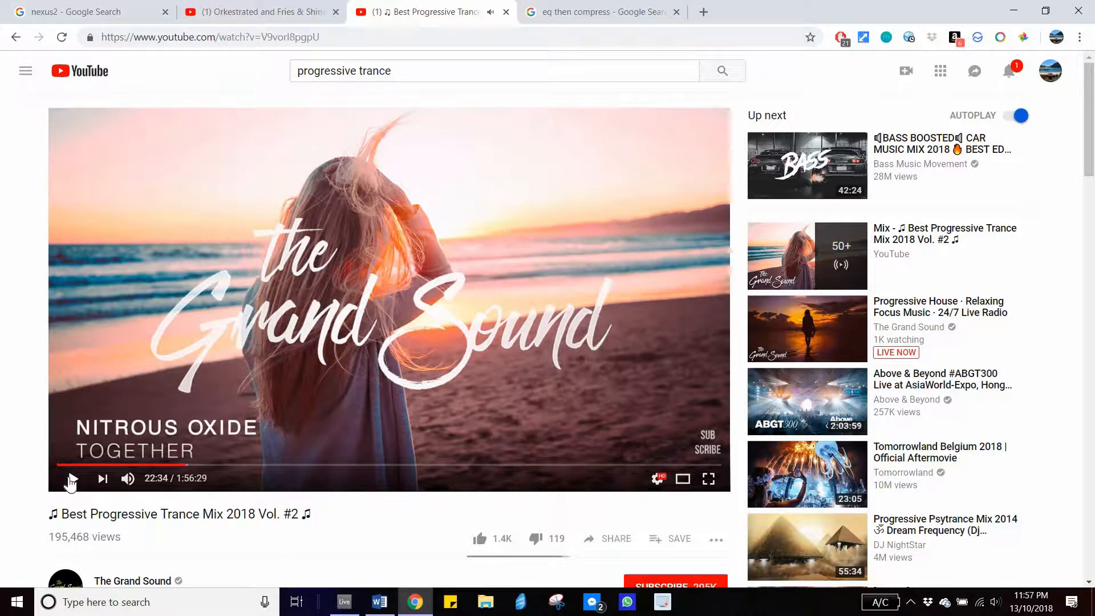
{"action": "left_click", "coordinate": [72, 480]}
{"action": "left_click", "coordinate": [74, 482]}
{"action": "left_click", "coordinate": [76, 482]}
{"action": "left_click", "coordinate": [74, 480]}
{"action": "left_click", "coordinate": [181, 466]}
{"action": "left_click", "coordinate": [74, 484]}
{"action": "left_click", "coordinate": [74, 482]}
{"action": "key", "text": "alt+Tab"}
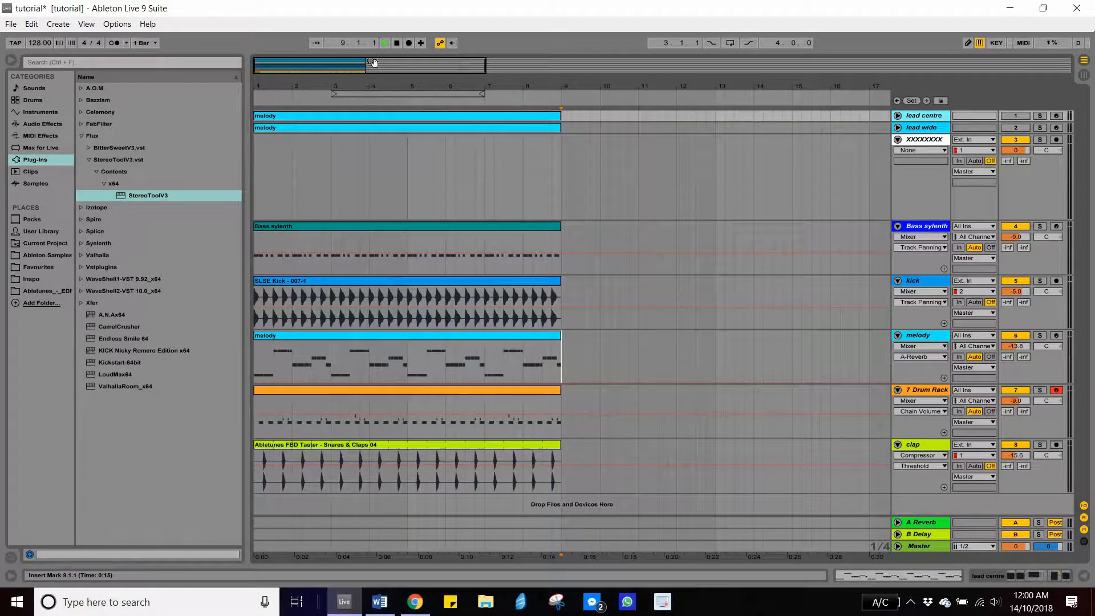
Reset the playback position to the start, insert an audio track and move it below the clap track.
{"action": "left_click", "coordinate": [398, 43]}
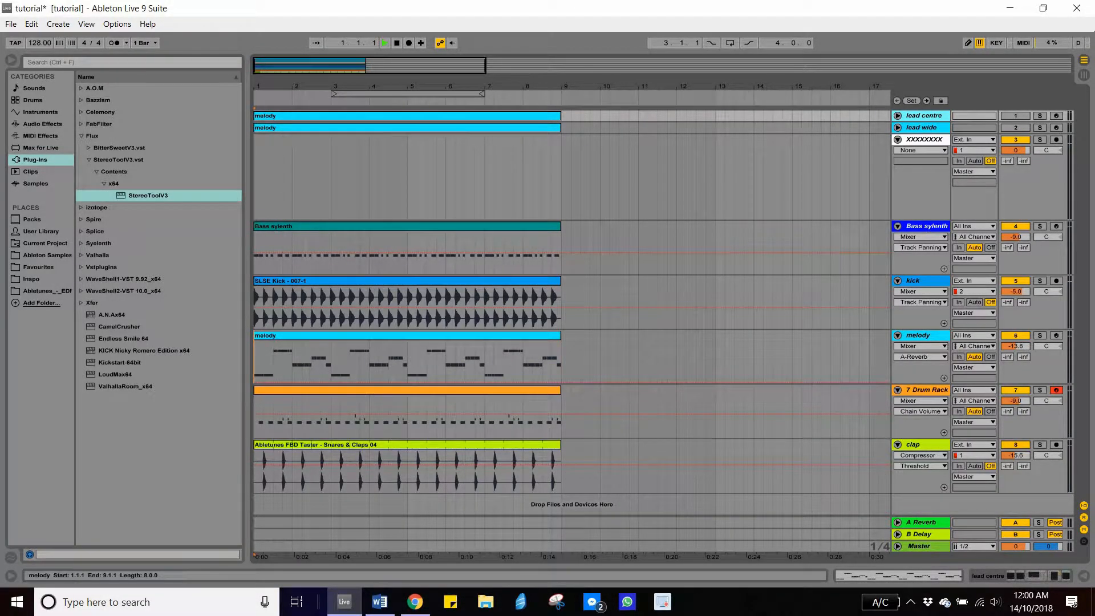
{"action": "scroll", "coordinate": [365, 230], "scroll_direction": "down", "scroll_amount": 3}
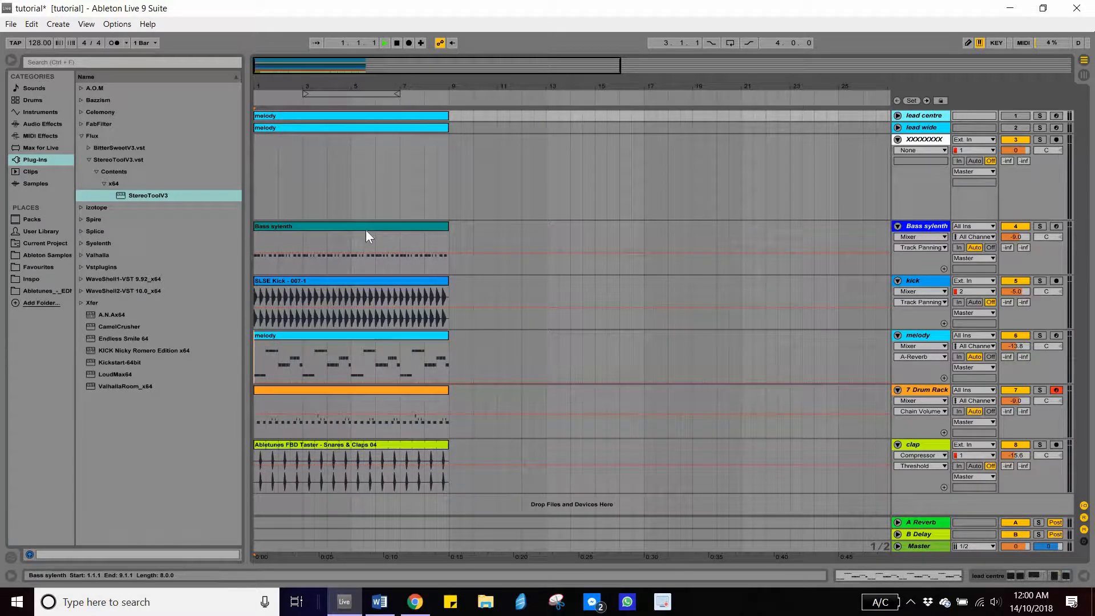
{"action": "key", "text": "ctrl+t"}
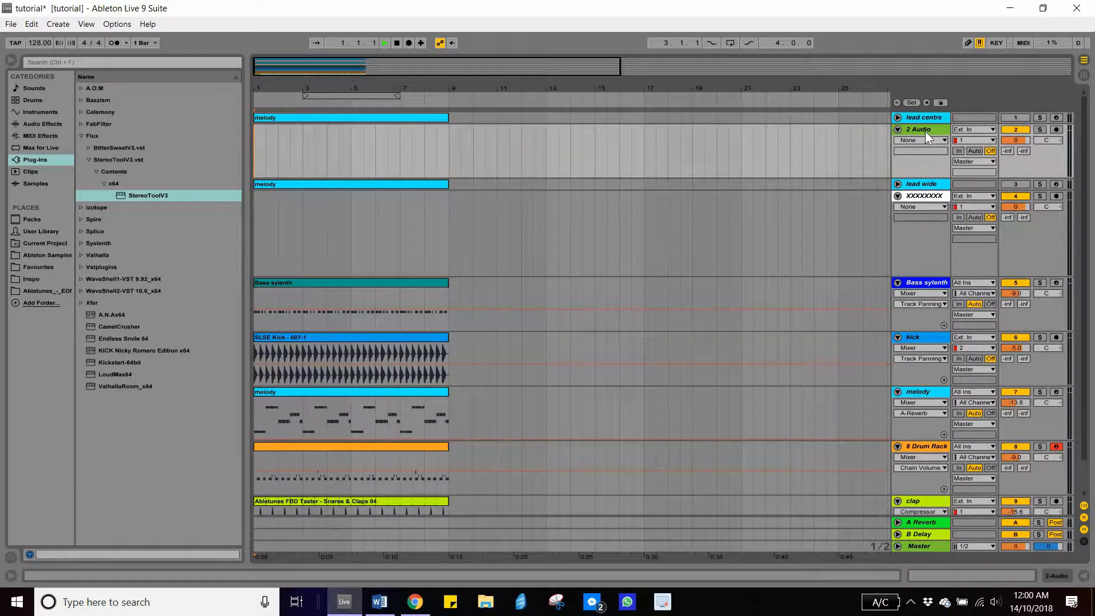
{"action": "left_click_drag", "start_coordinate": [930, 518], "coordinate": [920, 474]}
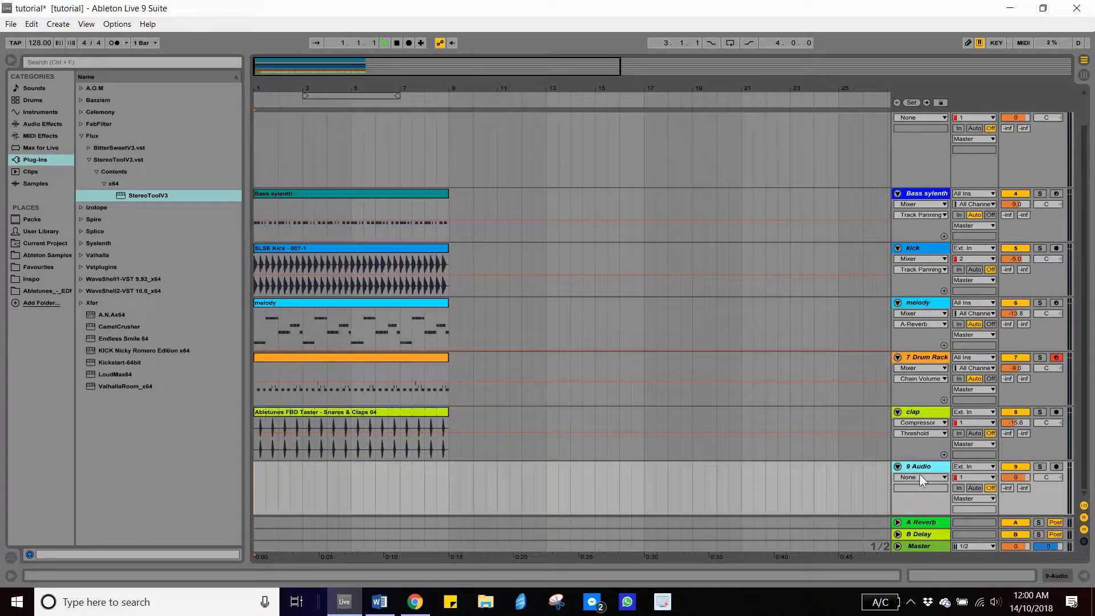
Colour the new audio track below clap white and rename it FX.
{"action": "right_click", "coordinate": [922, 466]}
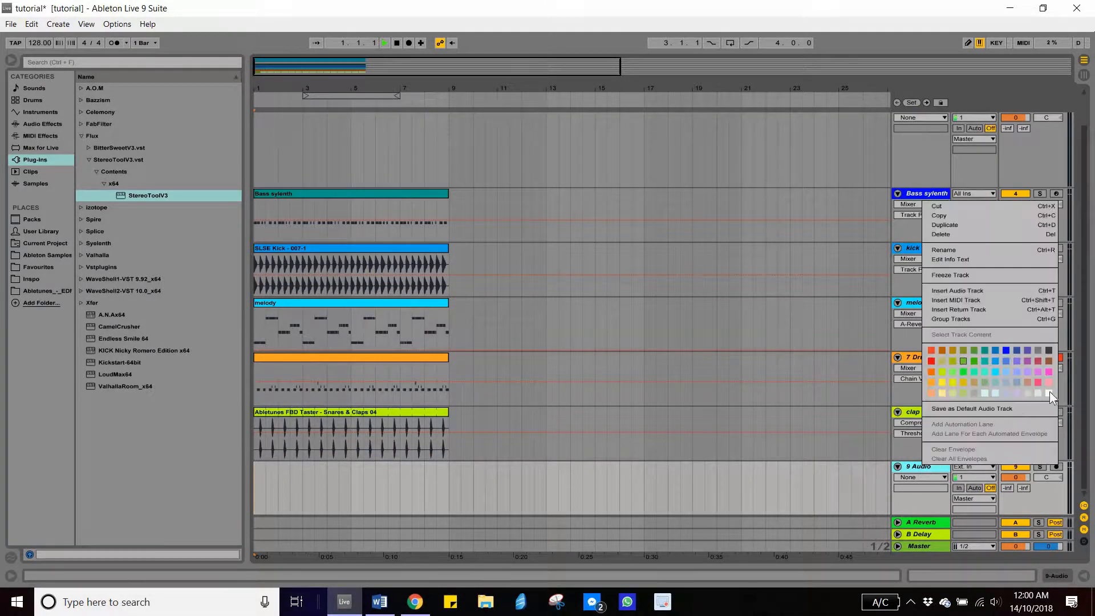
{"action": "left_click", "coordinate": [1050, 392]}
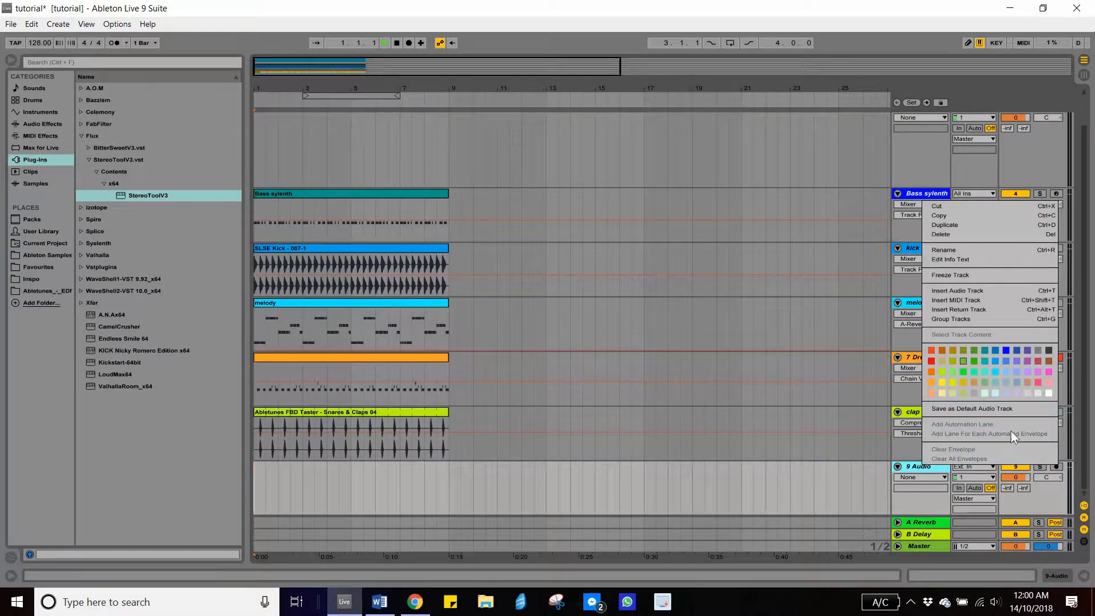
{"action": "double_click", "coordinate": [920, 466]}
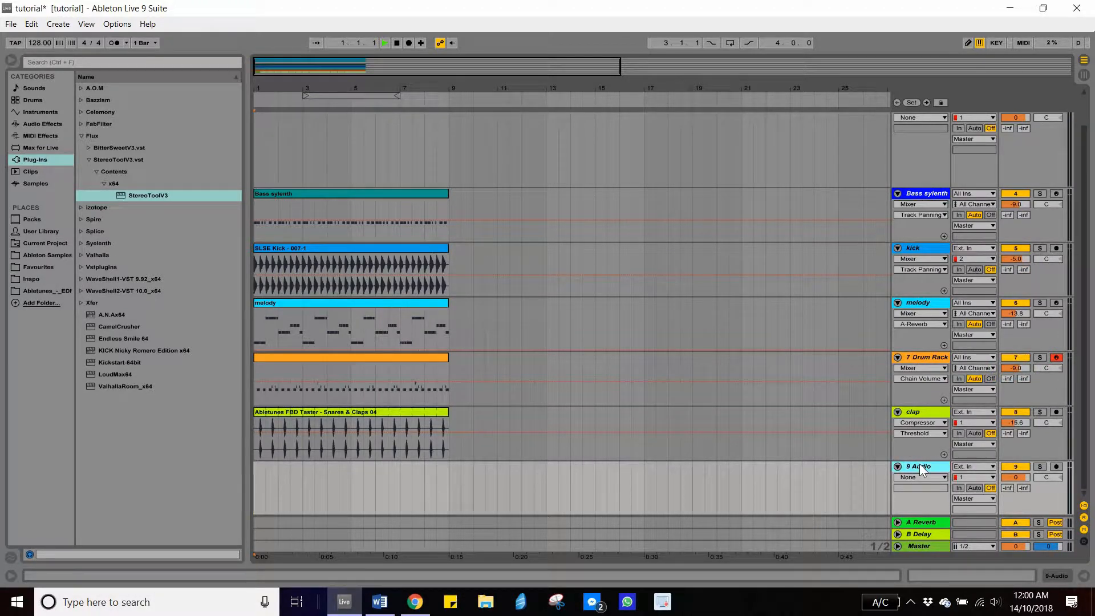
{"action": "type", "text": "FX"}
{"action": "key", "text": "Return"}
{"action": "key", "text": "Up"}
{"action": "key", "text": "Down"}
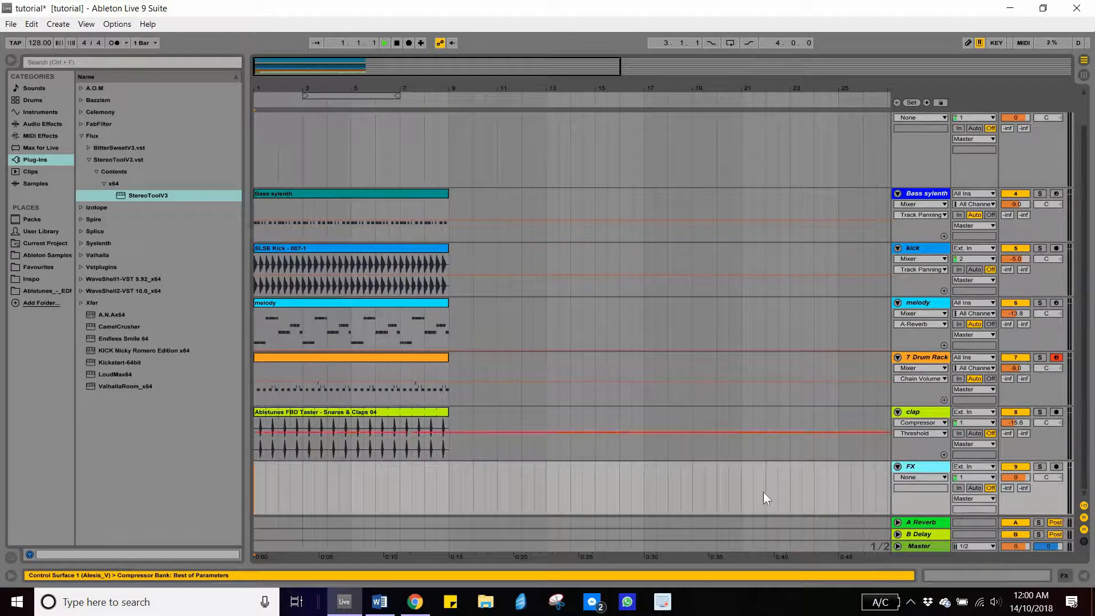
Rename the audio clip on the clap track as "clap".
{"action": "left_click", "coordinate": [934, 415]}
{"action": "key", "text": "ctrl+r"}
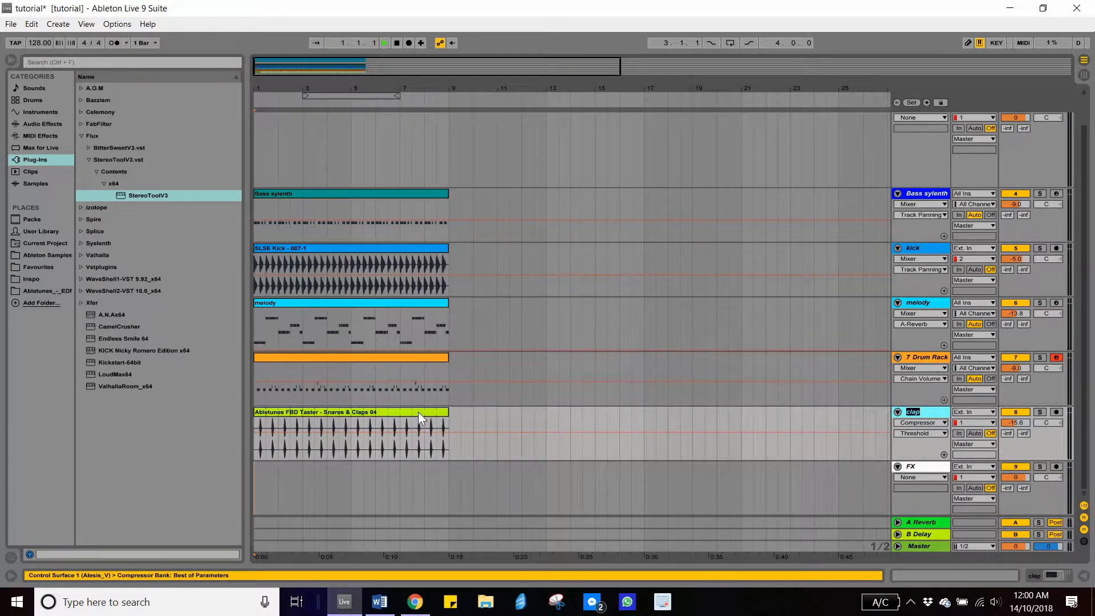
{"action": "left_click", "coordinate": [445, 412]}
{"action": "key", "text": "ctrl+r"}
{"action": "type", "text": "clap"}
{"action": "key", "text": "Return"}
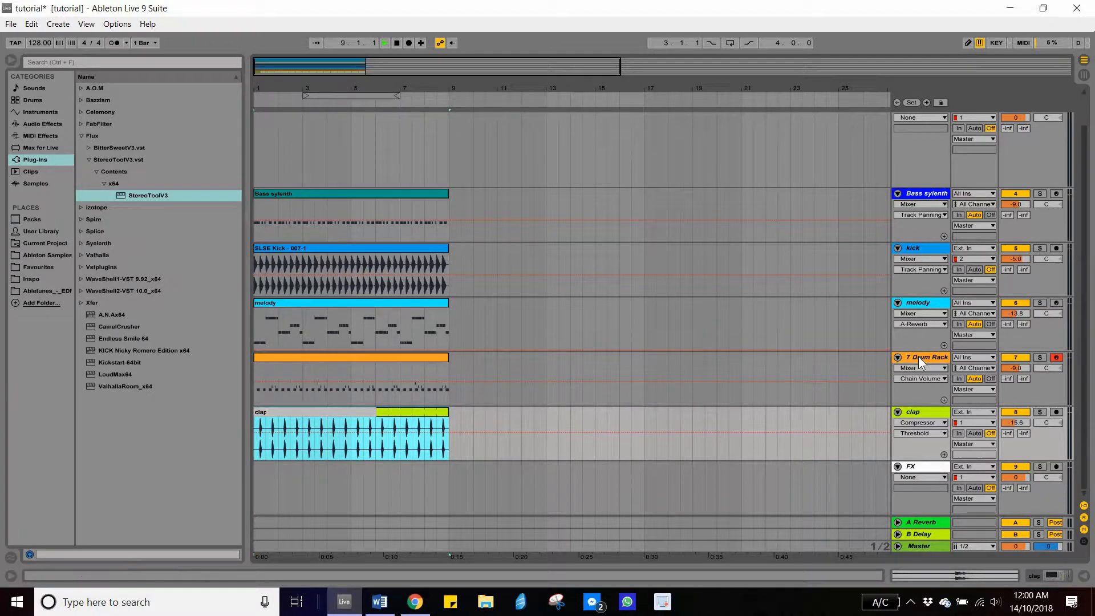
Copy the Drum Rack track's name and use it to name its clip "# Drum Rack".
{"action": "left_click", "coordinate": [915, 358]}
{"action": "key", "text": "ctrl+r"}
{"action": "key", "text": "ctrl+c"}
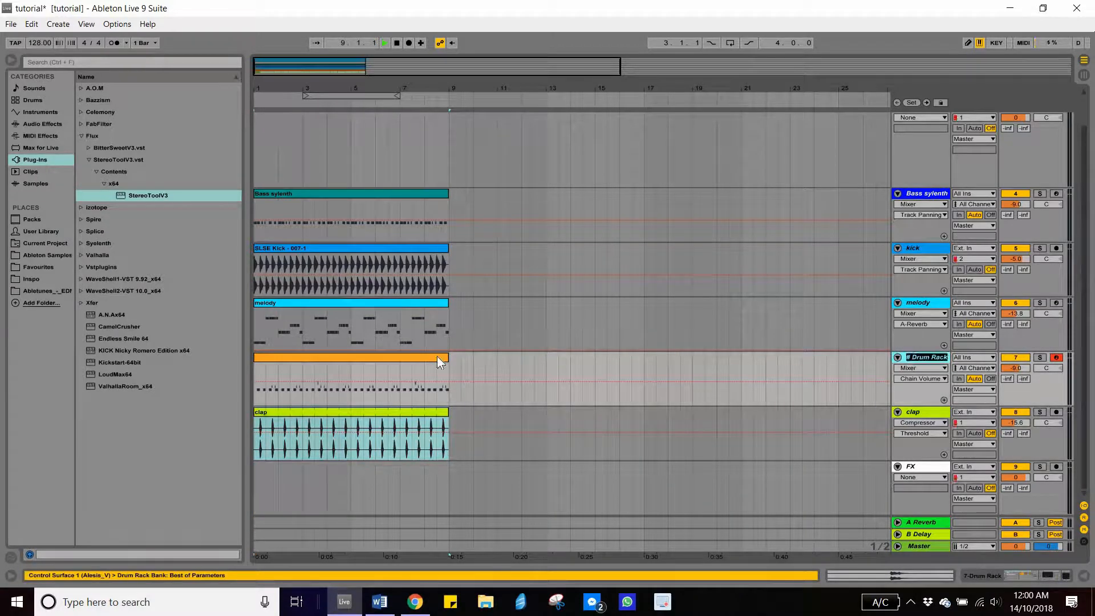
{"action": "left_click", "coordinate": [327, 357]}
{"action": "key", "text": "ctrl+r"}
{"action": "key", "text": "ctrl+v"}
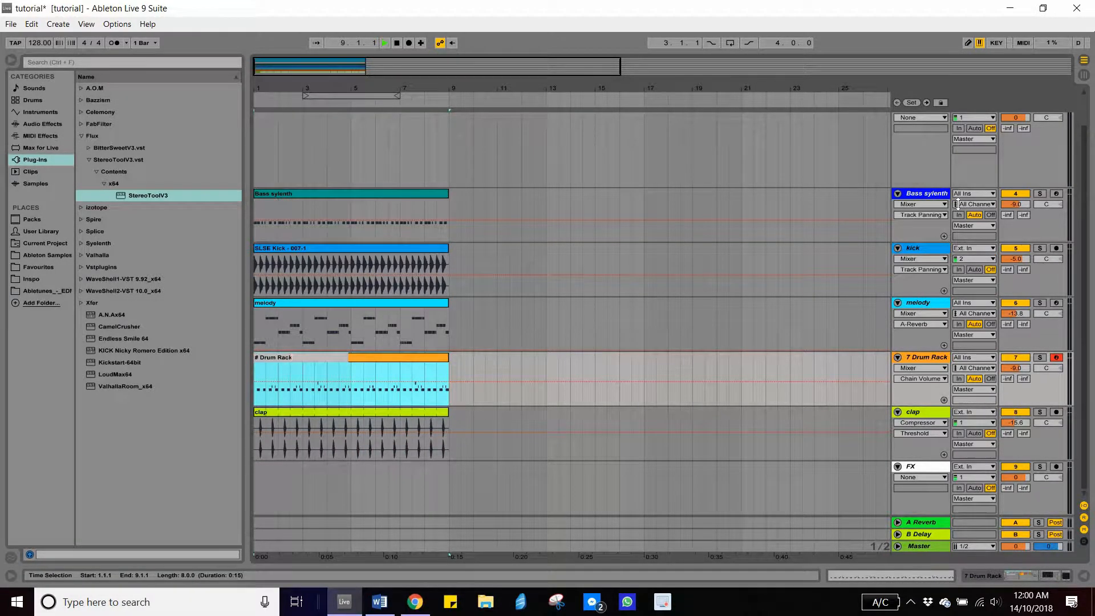
Recolour the Bass sylenth track tan and its MIDI clip dark gold.
{"action": "scroll", "coordinate": [741, 256], "scroll_direction": "up", "scroll_amount": 2}
{"action": "right_click", "coordinate": [936, 226]}
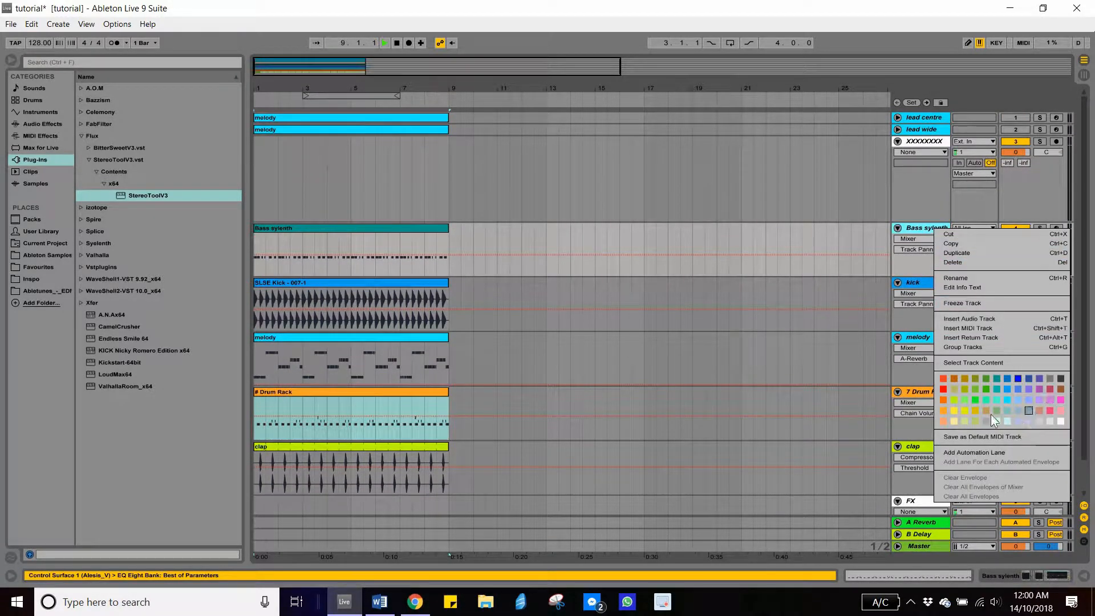
{"action": "left_click", "coordinate": [379, 229]}
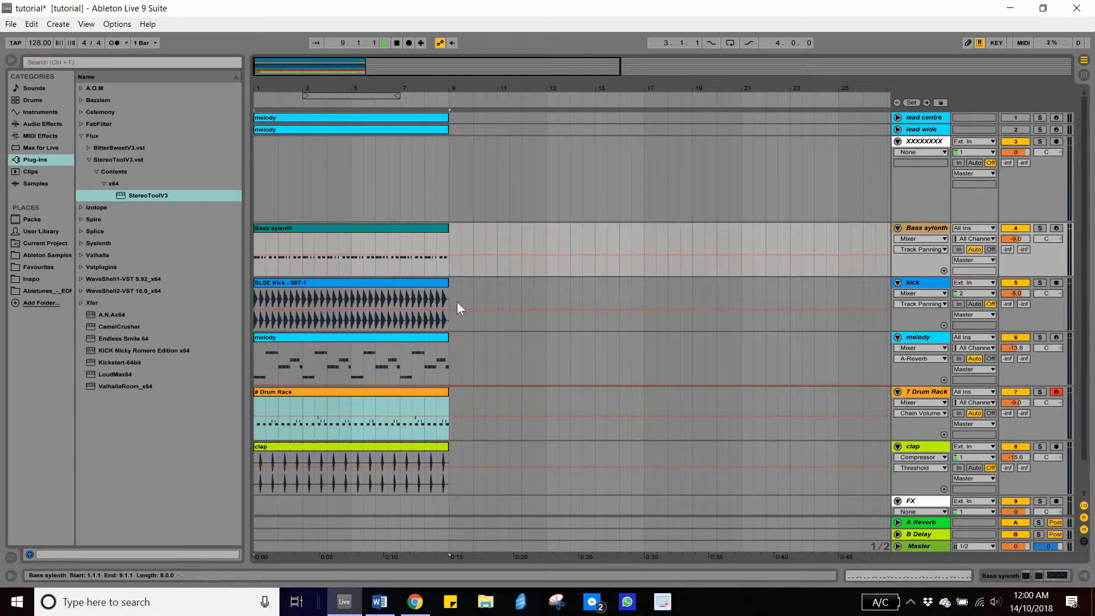
{"action": "right_click", "coordinate": [380, 227]}
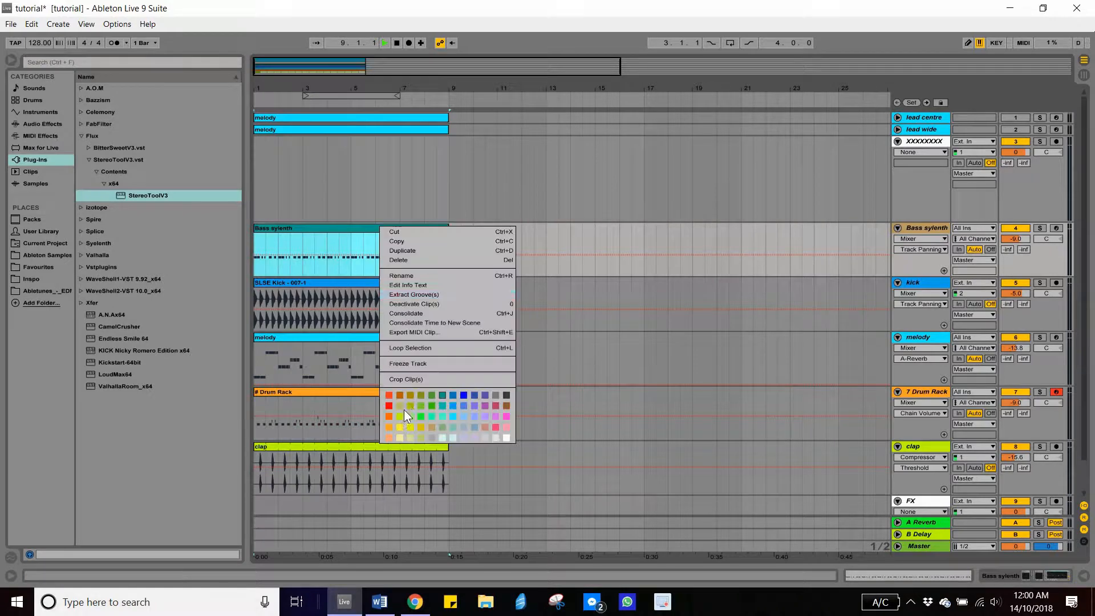
{"action": "left_click", "coordinate": [584, 274]}
{"action": "scroll", "coordinate": [935, 261], "scroll_direction": "down", "scroll_amount": 2}
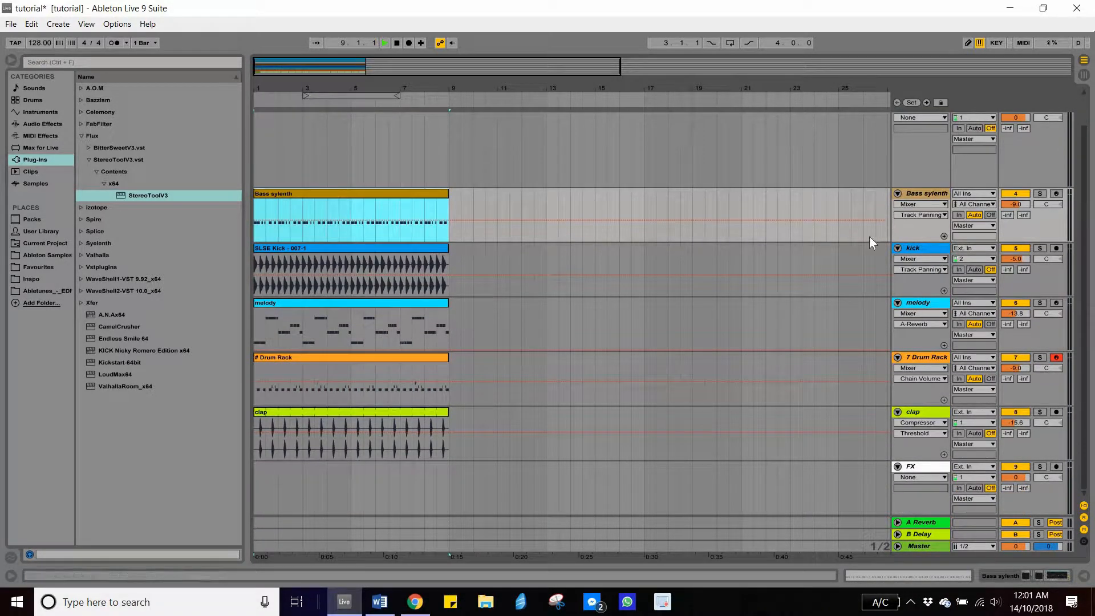
Recolour the kick track and its SLSE Kick clip dark grey.
{"action": "scroll", "coordinate": [941, 280], "scroll_direction": "up", "scroll_amount": 2}
{"action": "right_click", "coordinate": [939, 283]}
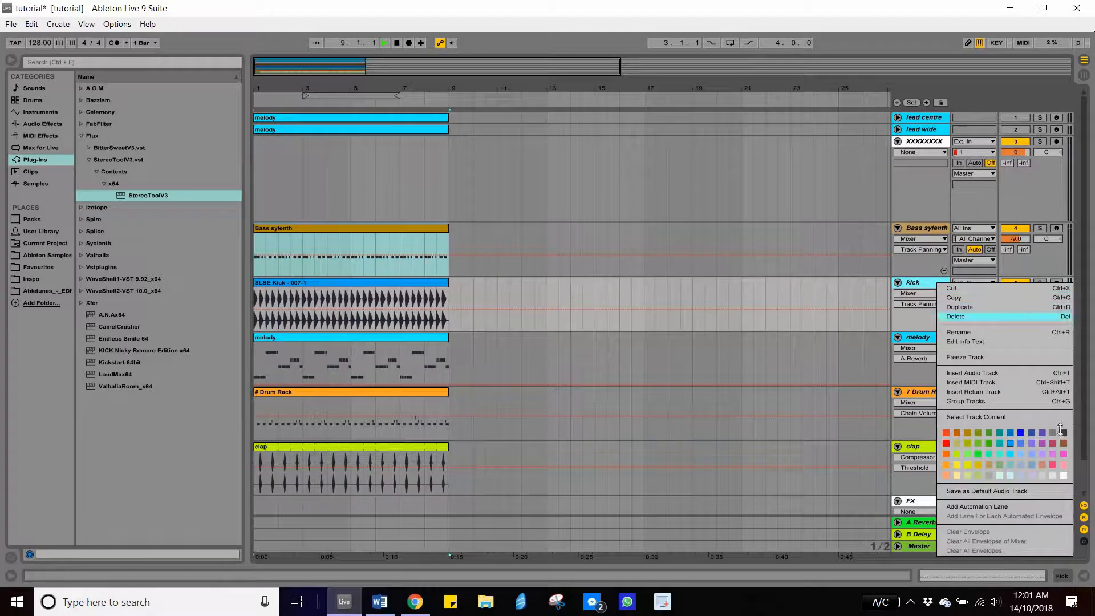
{"action": "left_click", "coordinate": [409, 310]}
{"action": "right_click", "coordinate": [449, 302]}
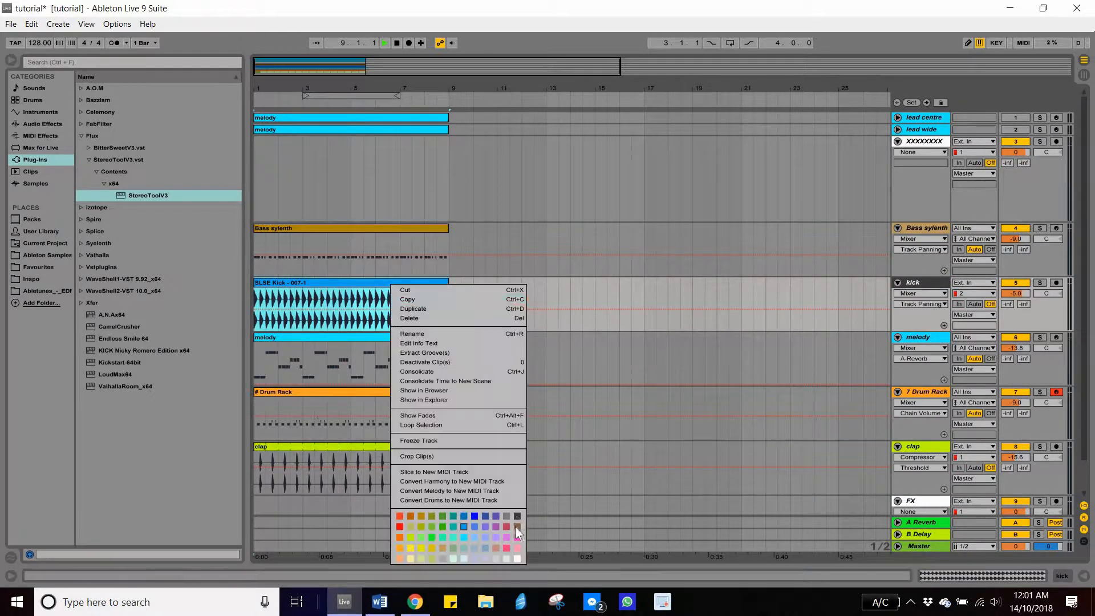
{"action": "left_click", "coordinate": [769, 297]}
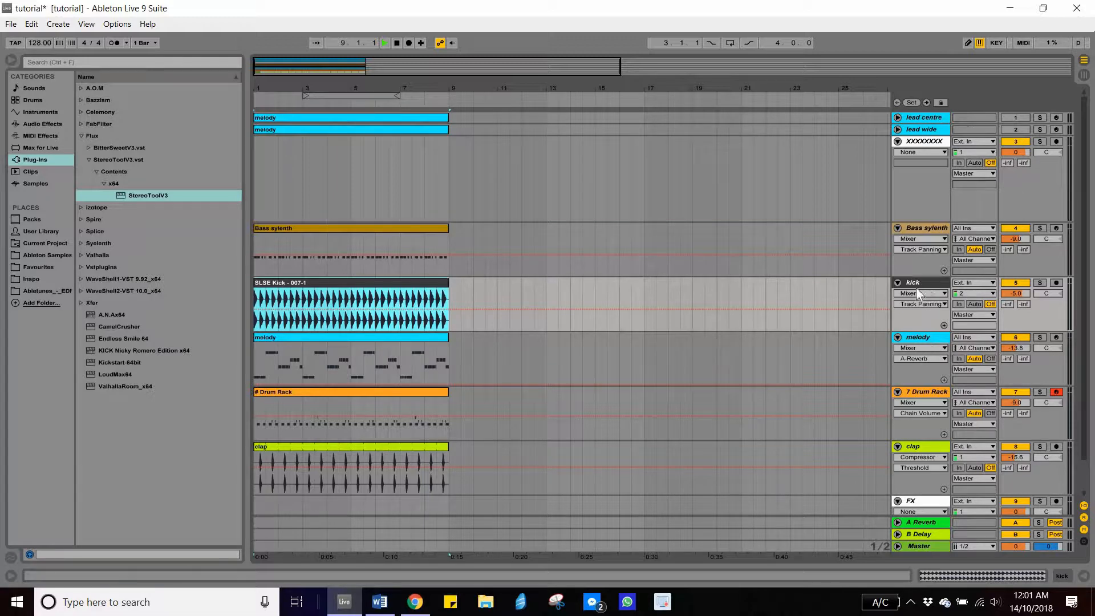
Fold the kick track and move it above the Bass sylenth track.
{"action": "left_click", "coordinate": [898, 283]}
{"action": "left_click_drag", "start_coordinate": [935, 231], "coordinate": [929, 228]}
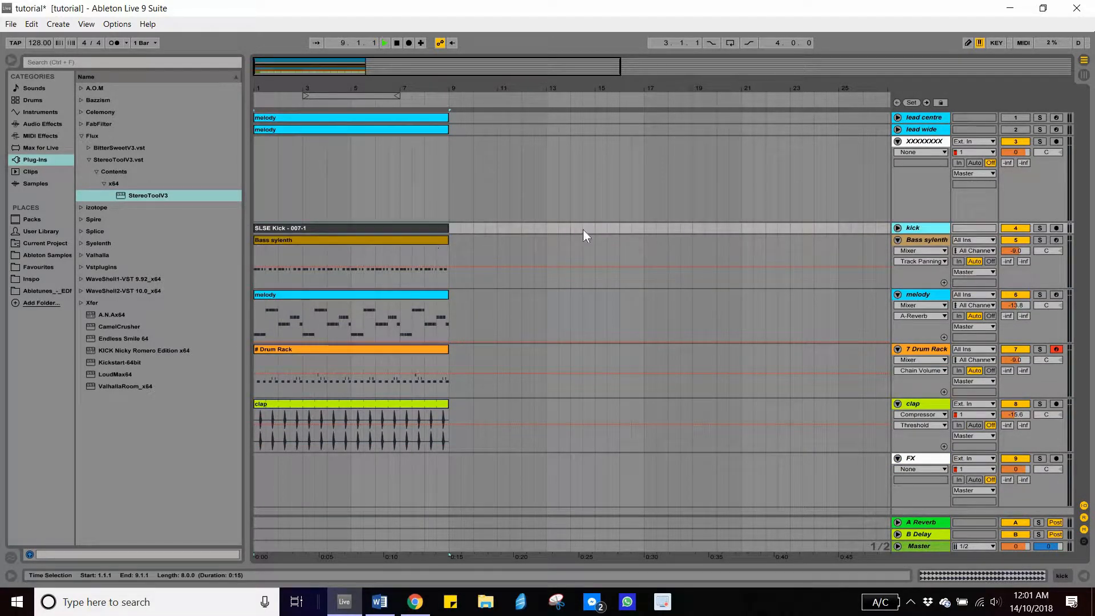
{"action": "left_click", "coordinate": [921, 243]}
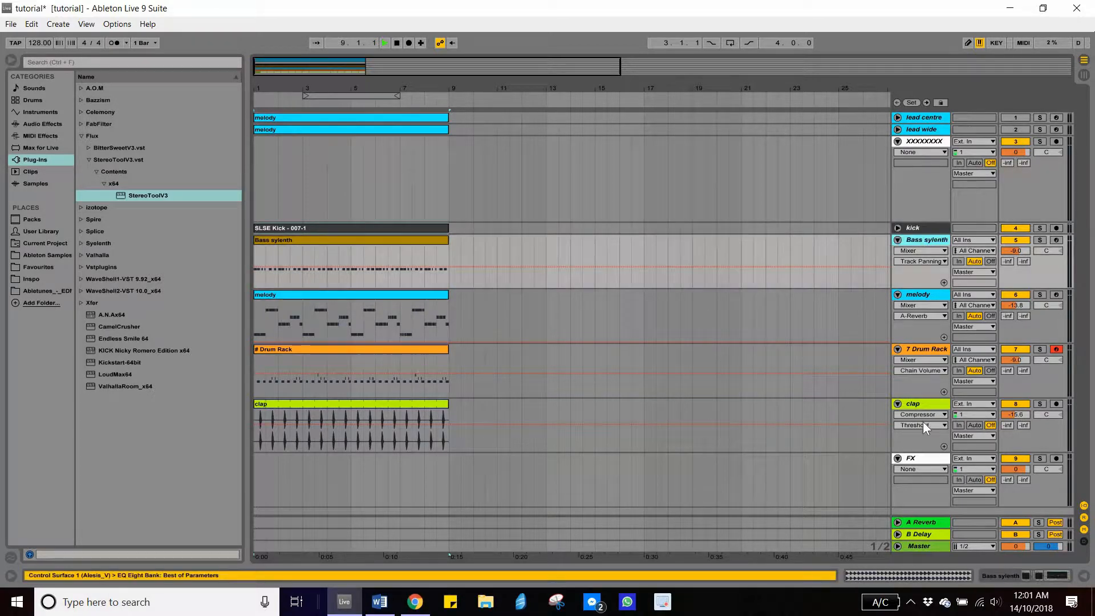
Select the FX track and open the Ultimate_FX pack's Sweeps > Up folder within Ableton Samples.
{"action": "left_click", "coordinate": [288, 401]}
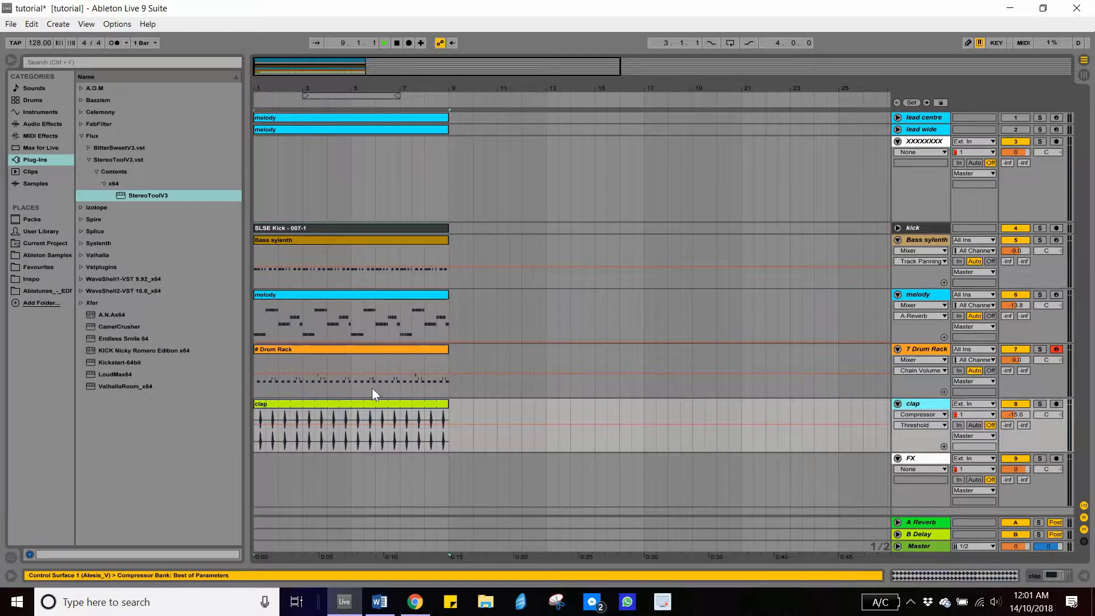
{"action": "key", "text": "Down"}
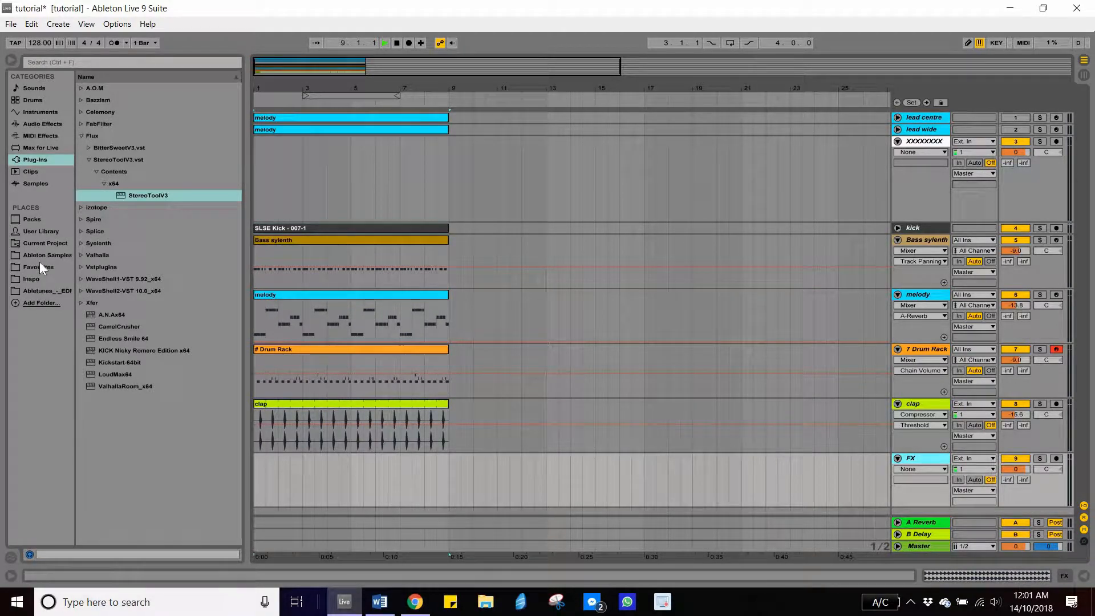
{"action": "left_click", "coordinate": [61, 255]}
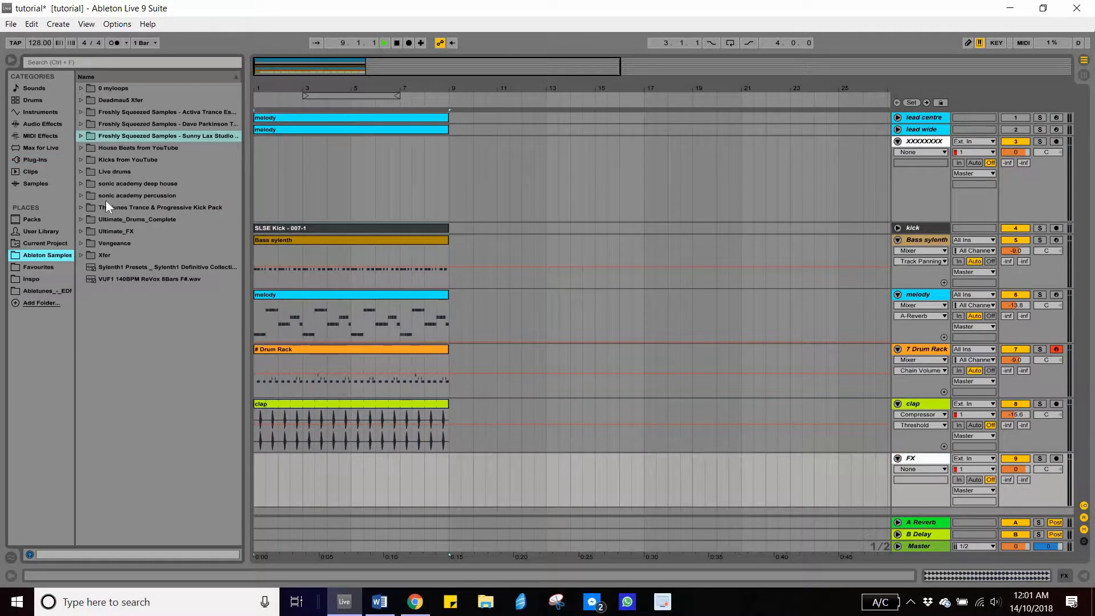
{"action": "left_click", "coordinate": [81, 231]}
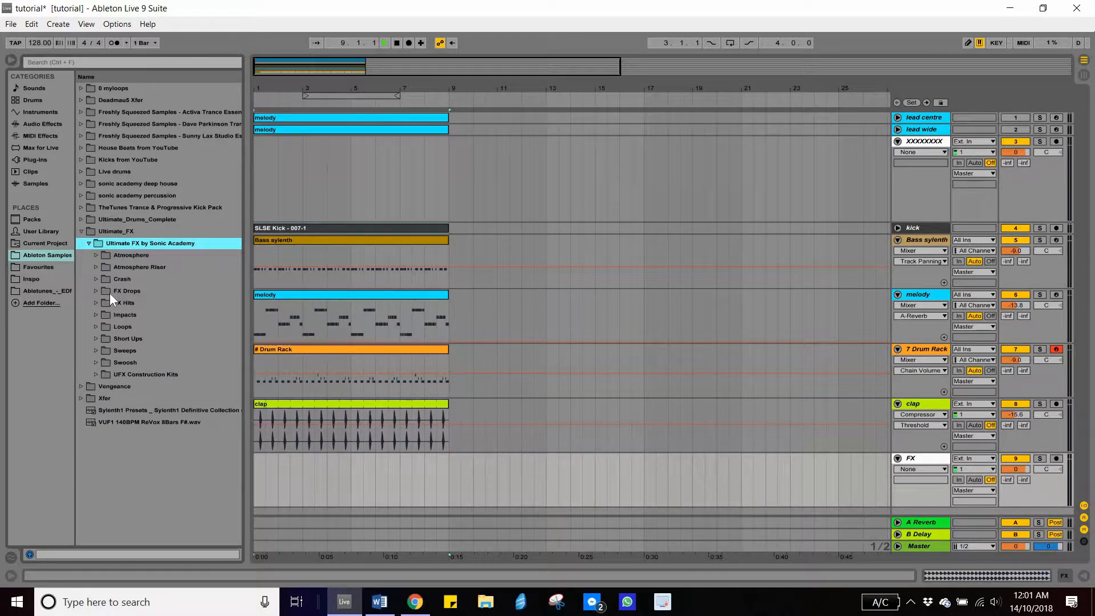
{"action": "left_click", "coordinate": [96, 351]}
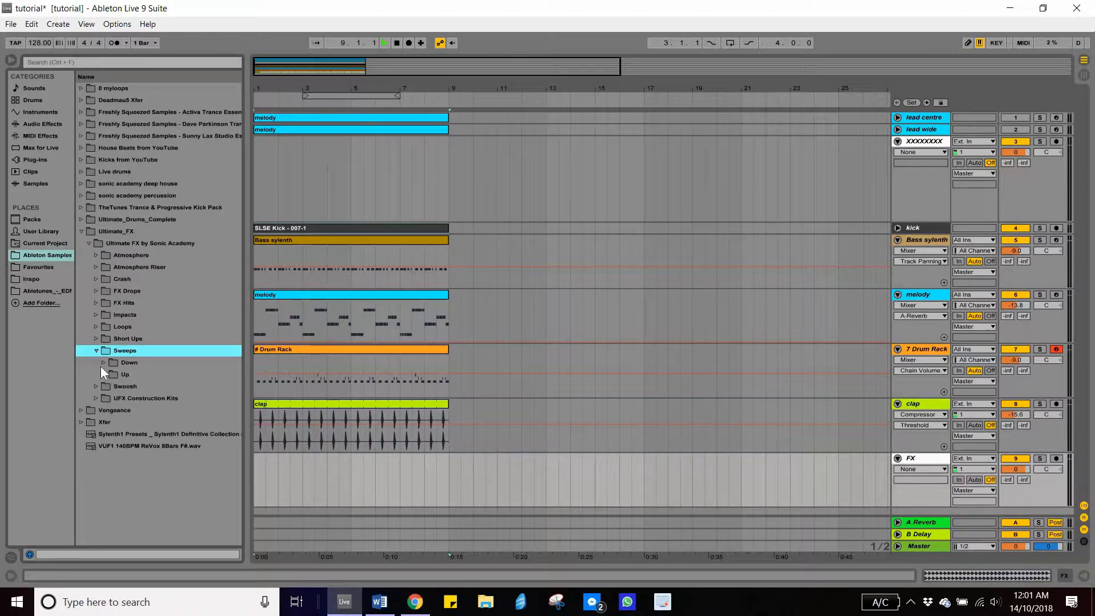
{"action": "left_click", "coordinate": [103, 375]}
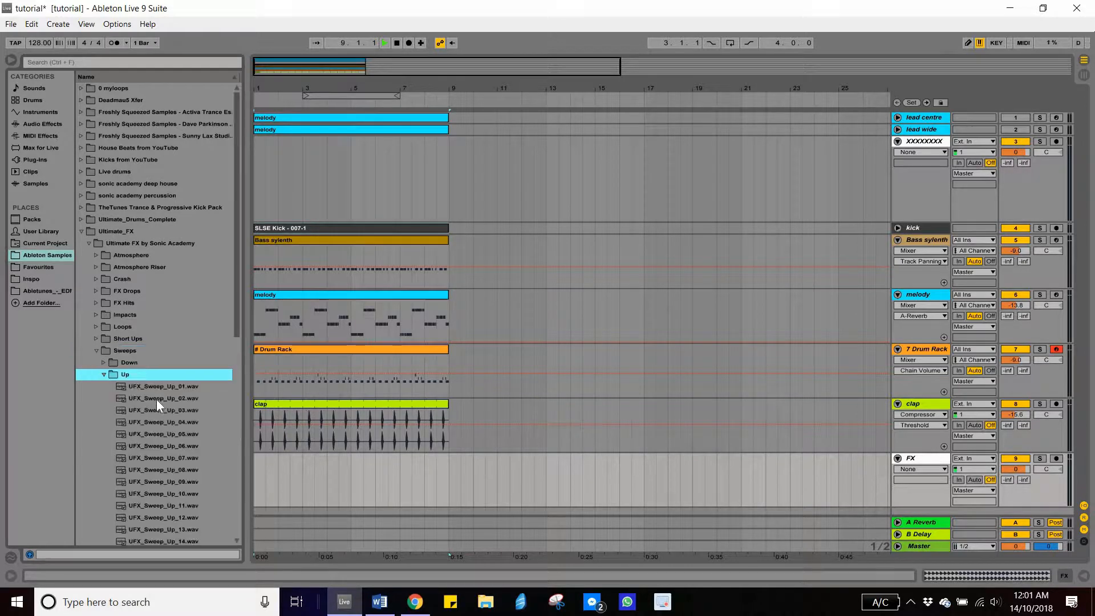
Audition the upward sweep samples from UFX_Sweep_Up_01.wav to UFX_Sweep_Up_05.wav.
{"action": "left_click", "coordinate": [161, 387]}
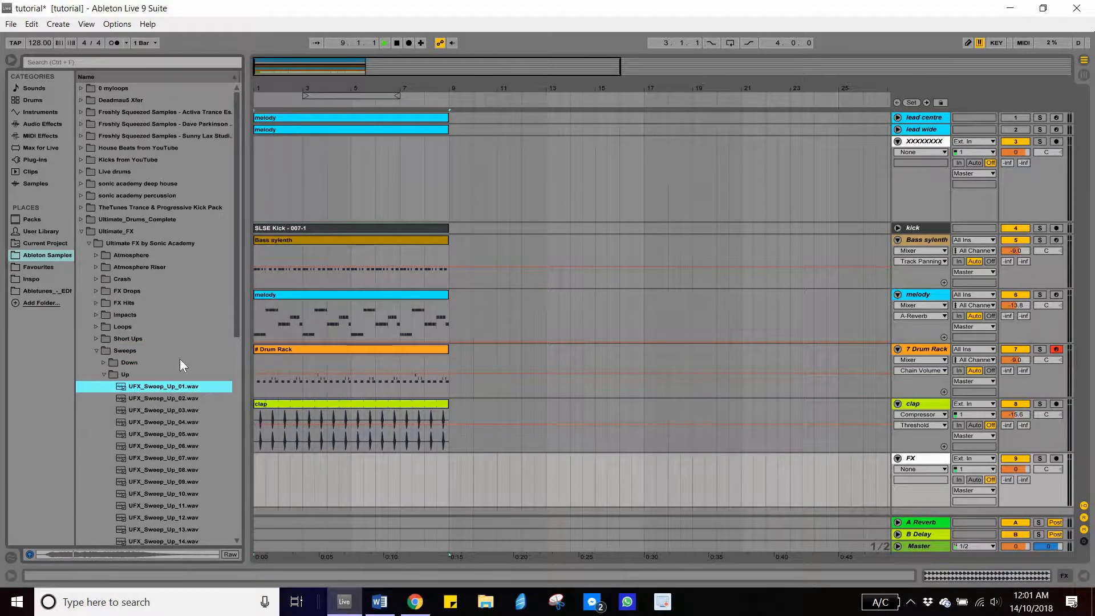
{"action": "scroll", "coordinate": [179, 358], "scroll_direction": "down", "scroll_amount": 3}
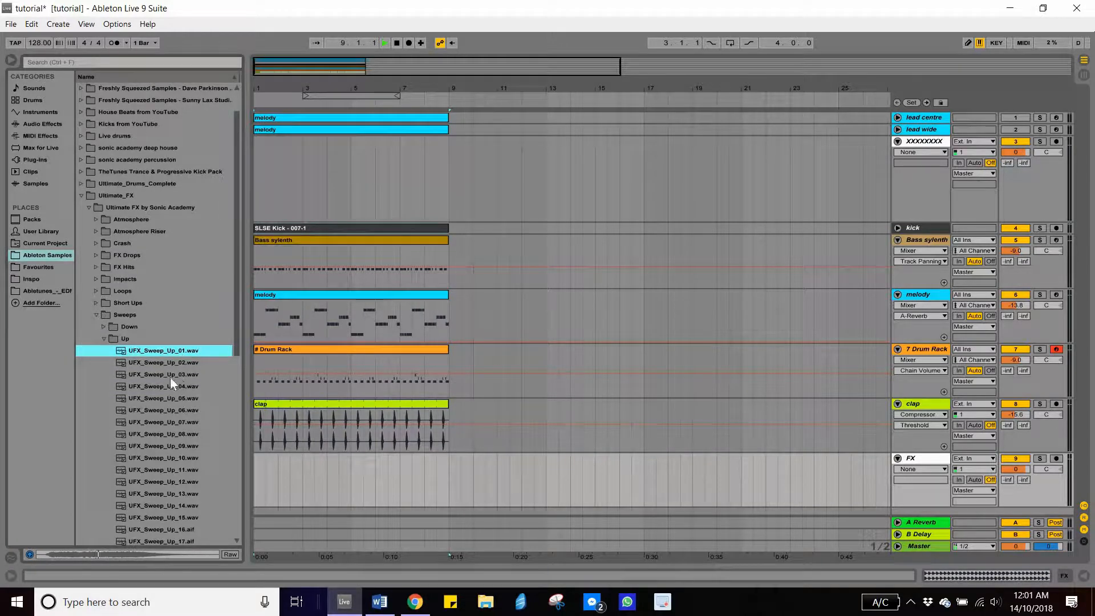
{"action": "left_click", "coordinate": [142, 363]}
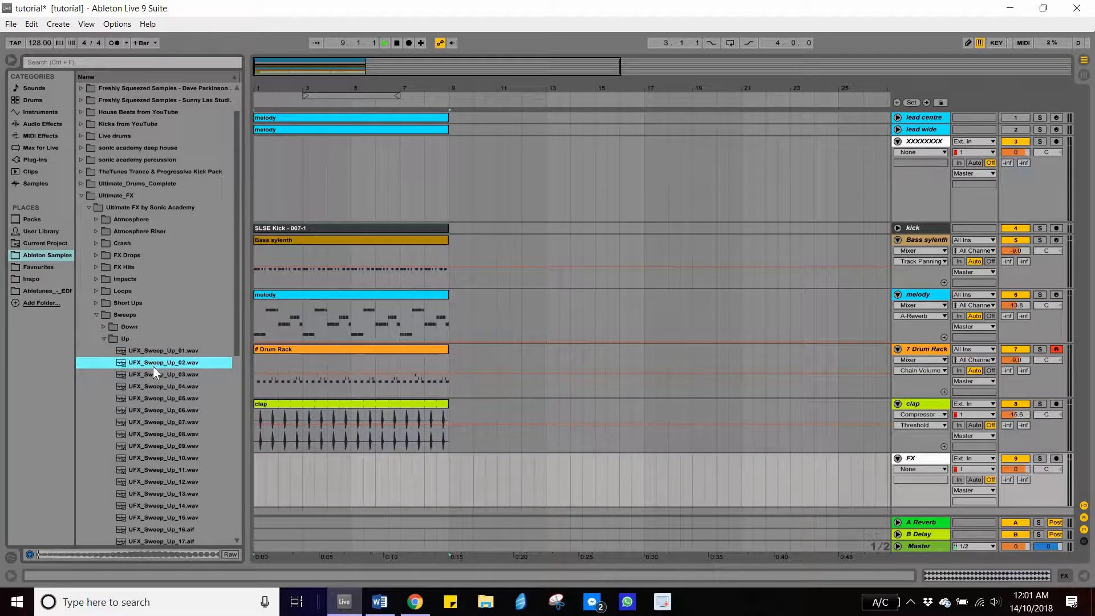
{"action": "key", "text": "Down"}
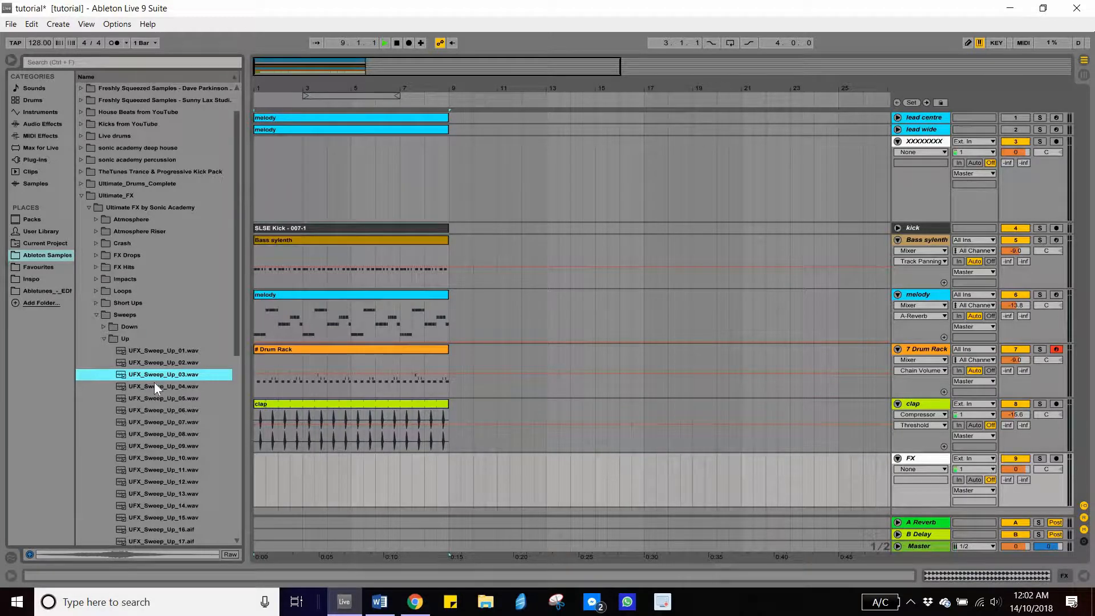
{"action": "left_click", "coordinate": [154, 386]}
{"action": "left_click", "coordinate": [155, 398]}
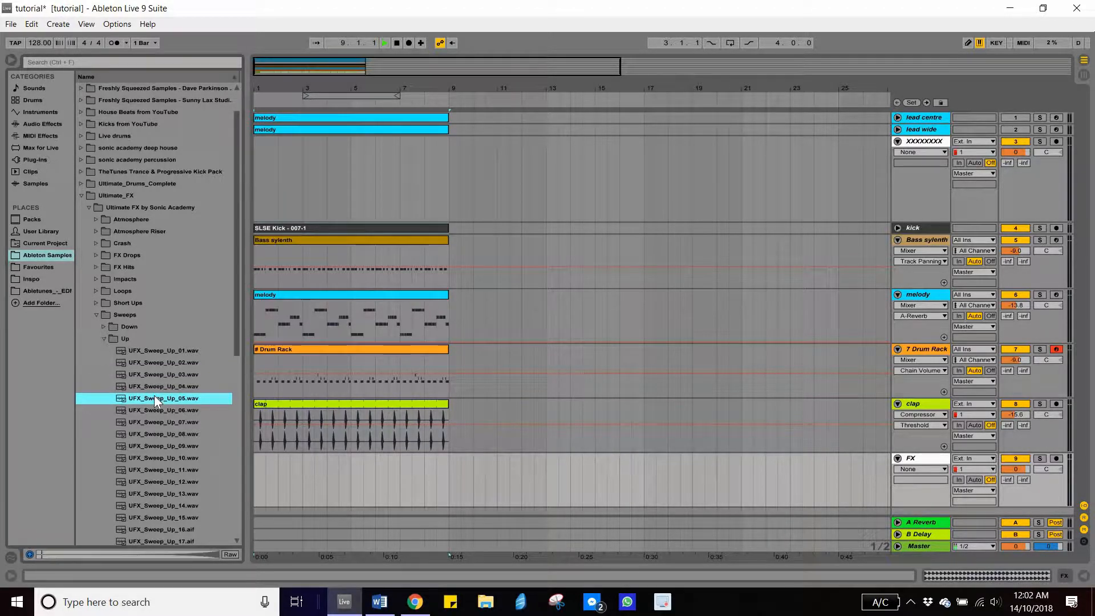
{"action": "left_click", "coordinate": [158, 353]}
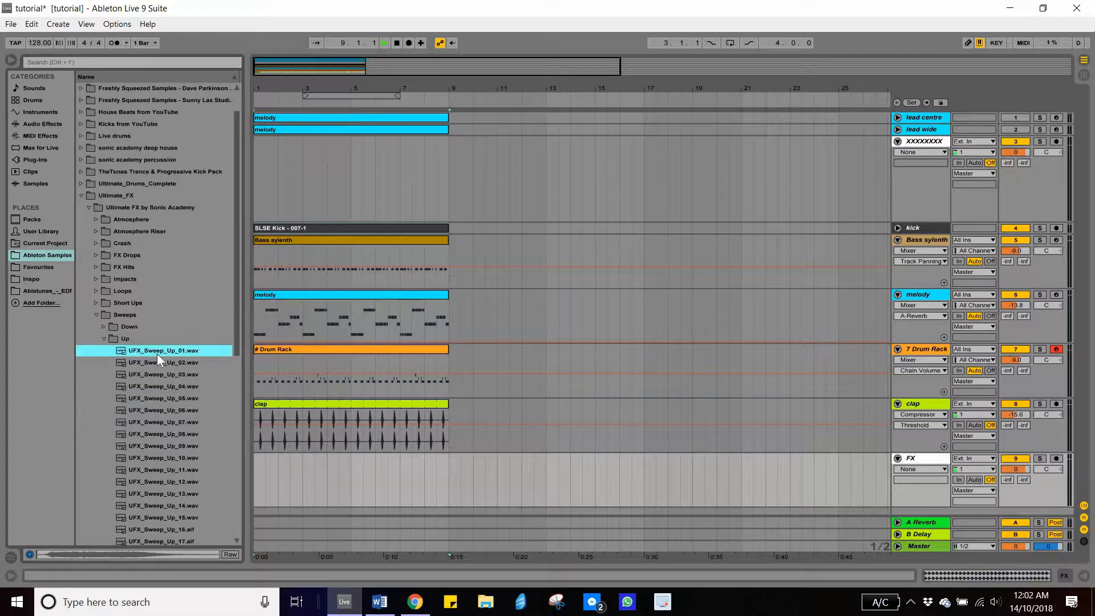
{"action": "left_click", "coordinate": [152, 364]}
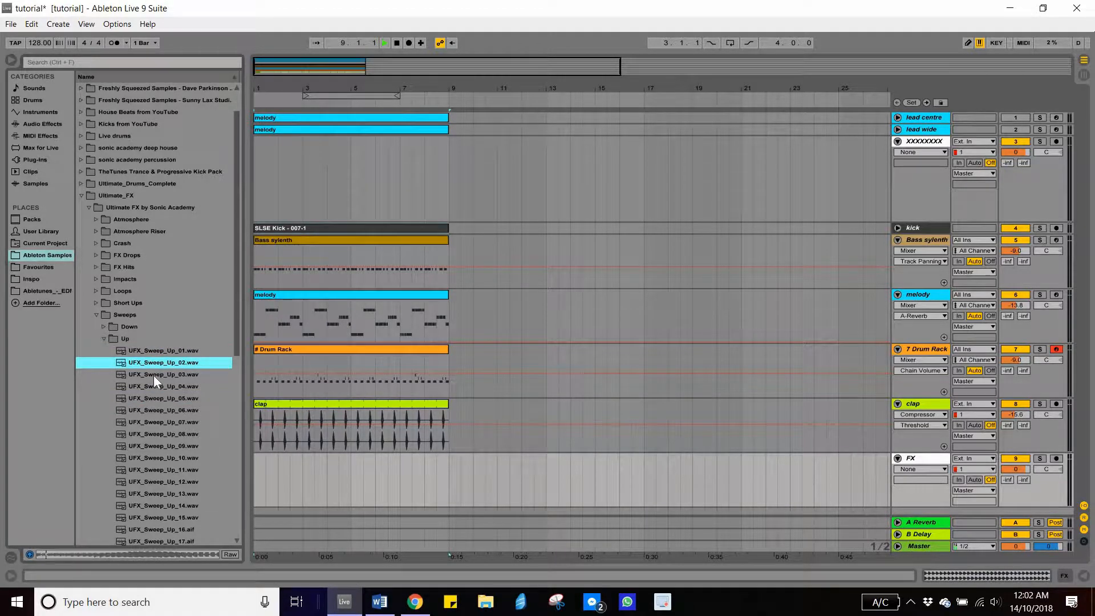
Place UFX_Sweep_Up_03.wav at bar 1 of the FX track, play it, and lower the track's volume to -14.2 dB.
{"action": "left_click", "coordinate": [152, 375]}
{"action": "left_click_drag", "start_coordinate": [153, 376], "coordinate": [289, 467]}
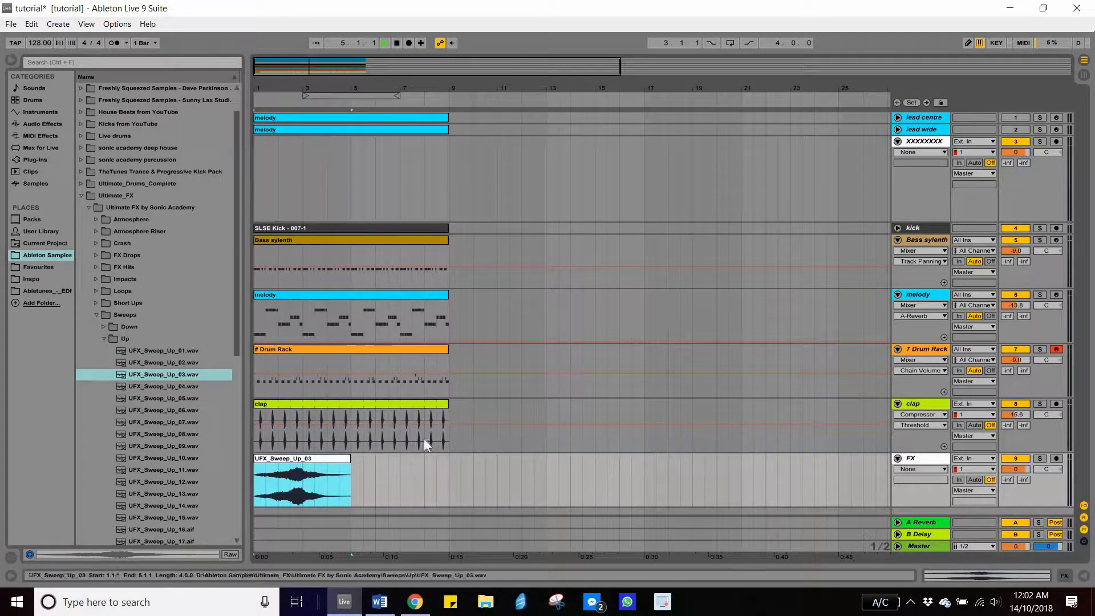
{"action": "key", "text": "space"}
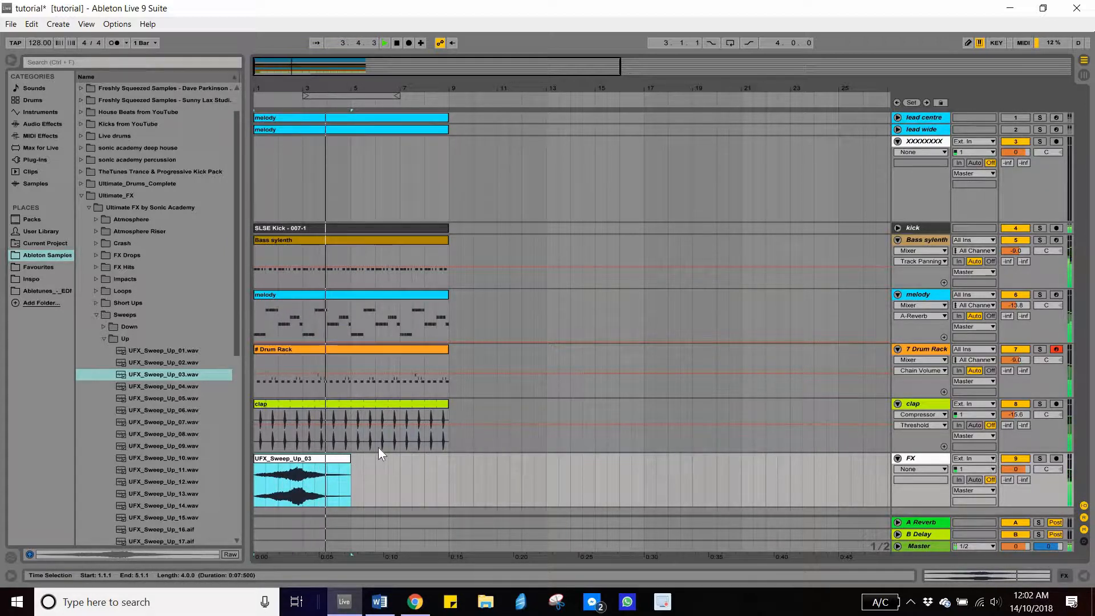
{"action": "key", "text": "space"}
{"action": "left_click_drag", "start_coordinate": [1016, 469], "coordinate": [1016, 491]}
Add an Auto Filter to the FX track, set it to high-pass at 671 Hz, and play the result.
{"action": "double_click", "coordinate": [920, 458]}
{"action": "left_click", "coordinate": [47, 125]}
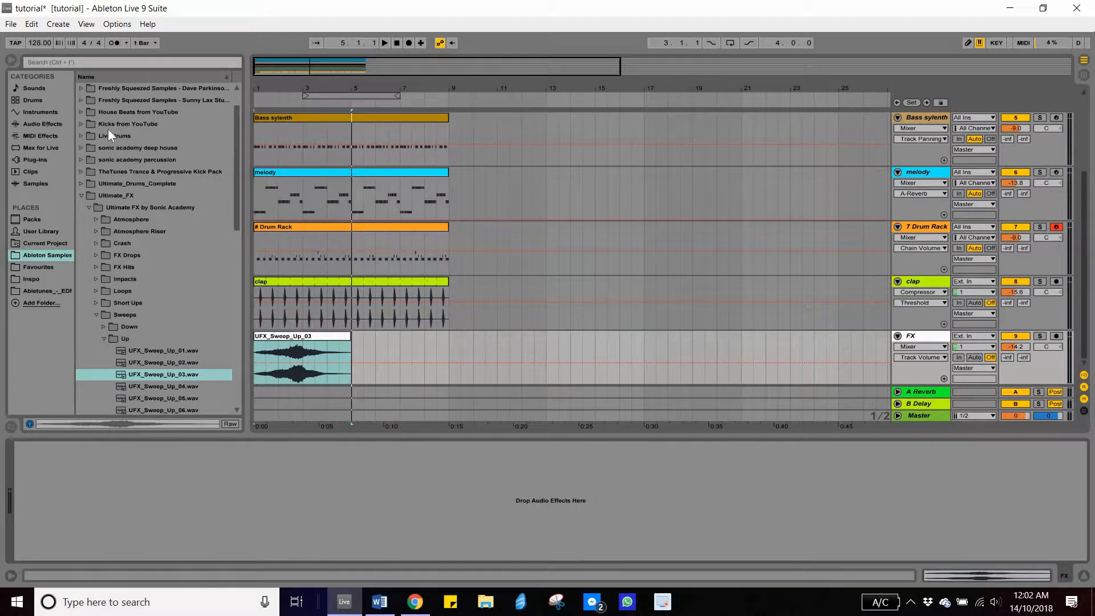
{"action": "scroll", "coordinate": [115, 131], "scroll_direction": "up", "scroll_amount": 4}
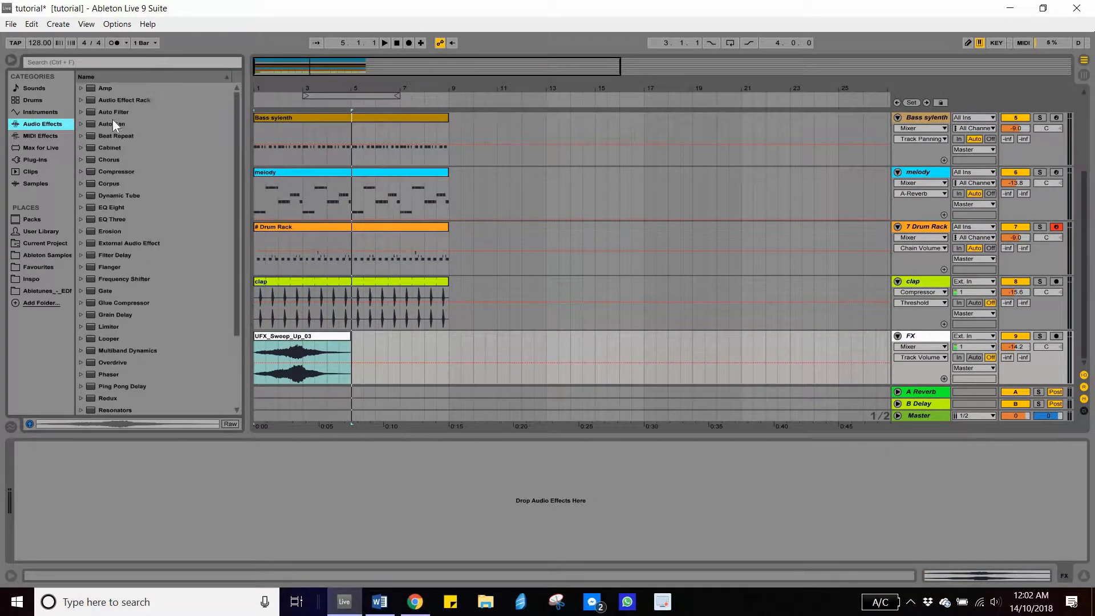
{"action": "left_click_drag", "start_coordinate": [114, 112], "coordinate": [309, 469]}
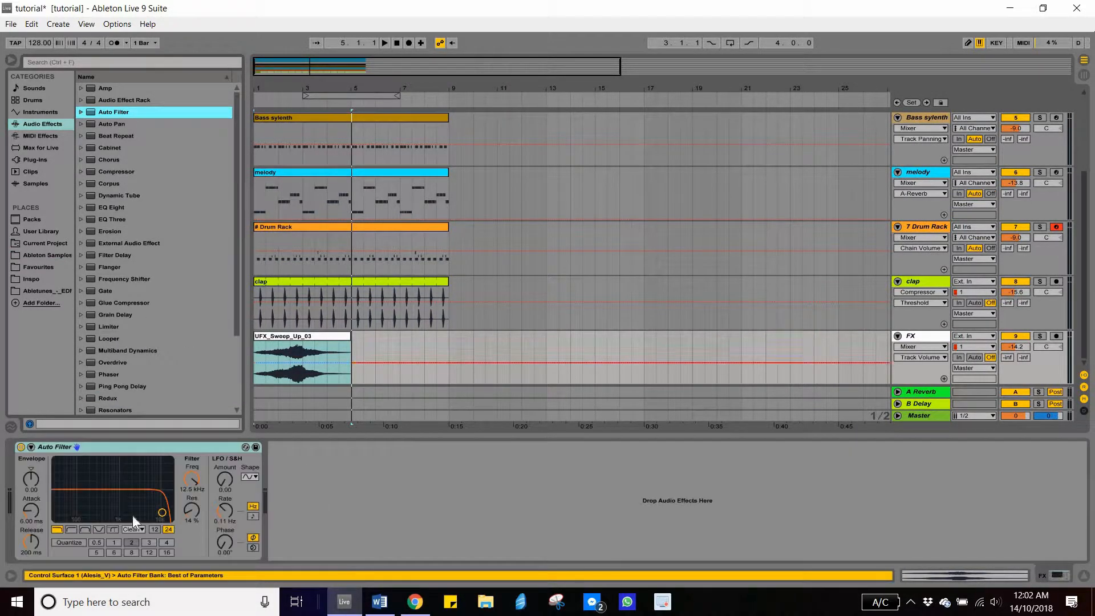
{"action": "left_click", "coordinate": [74, 529]}
{"action": "left_click_drag", "start_coordinate": [190, 481], "coordinate": [192, 516]}
{"action": "key", "text": "space"}
{"action": "key", "text": "space"}
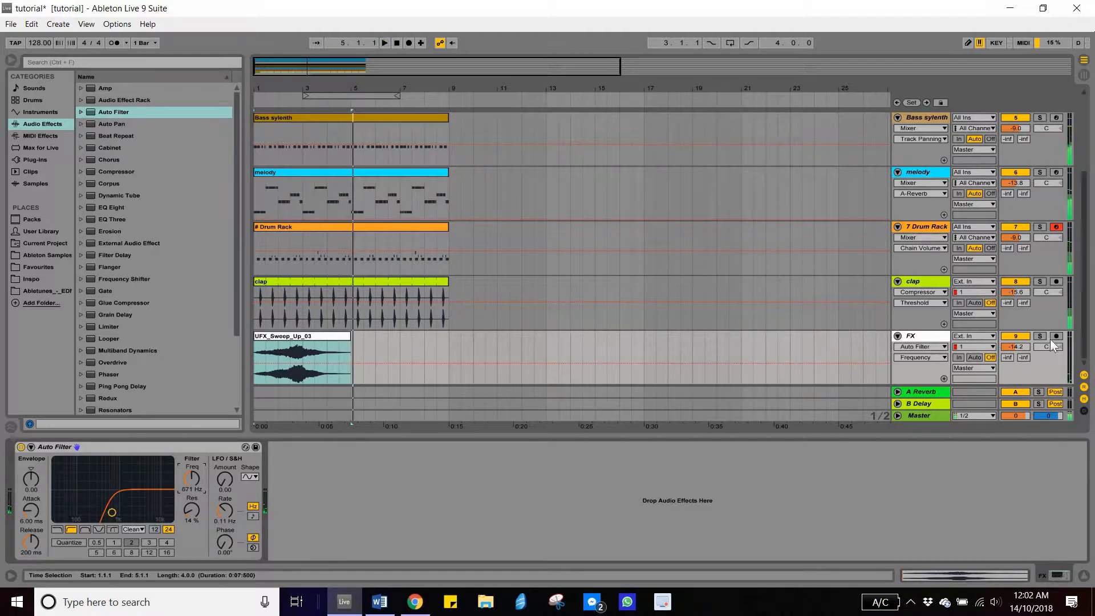
Solo the FX track and listen to the filtered sweep on its own.
{"action": "left_click", "coordinate": [1040, 337]}
{"action": "left_click", "coordinate": [1040, 337]}
{"action": "key", "text": "space"}
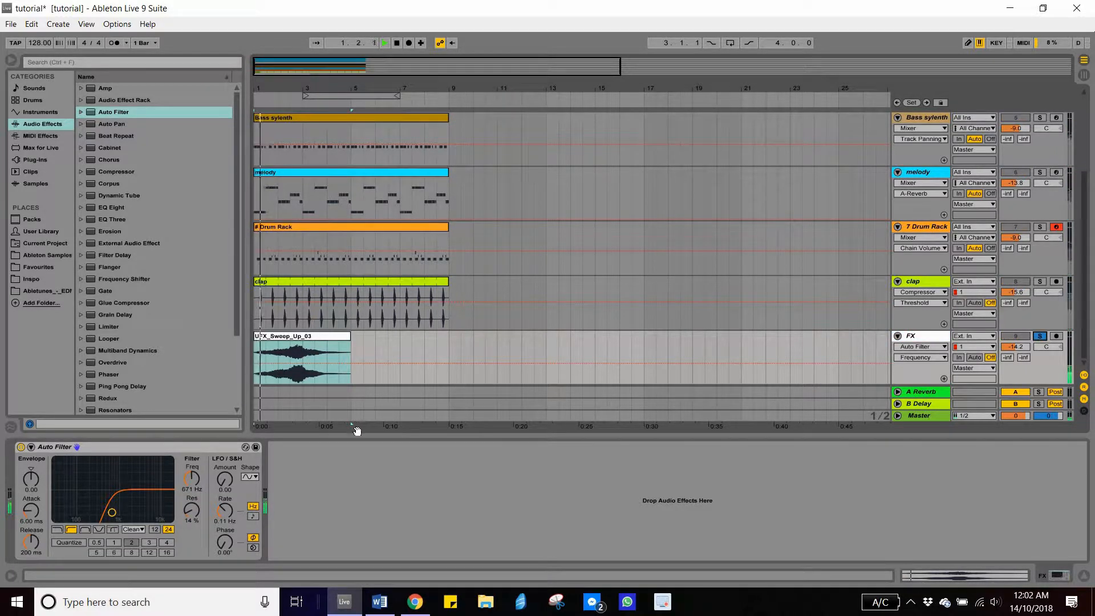
Add the ValhallaRoom_x64 reverb to the FX track and load its user preset FX - Sweeps.
{"action": "left_click", "coordinate": [35, 159]}
{"action": "left_click", "coordinate": [80, 136]}
{"action": "double_click", "coordinate": [122, 327]}
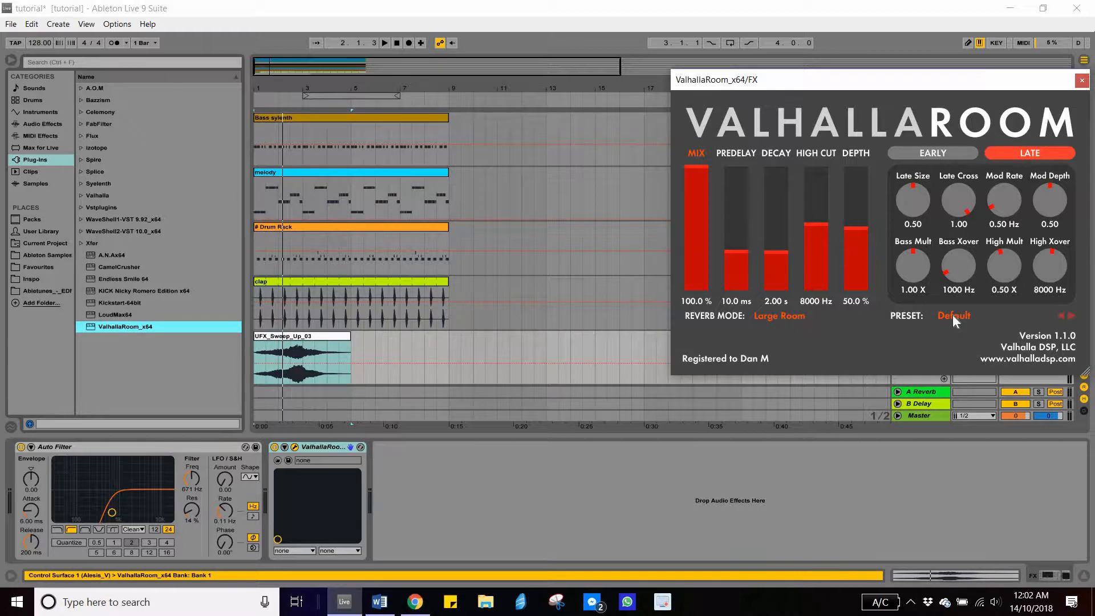
{"action": "left_click", "coordinate": [951, 313]}
{"action": "mouse_move", "coordinate": [963, 115]}
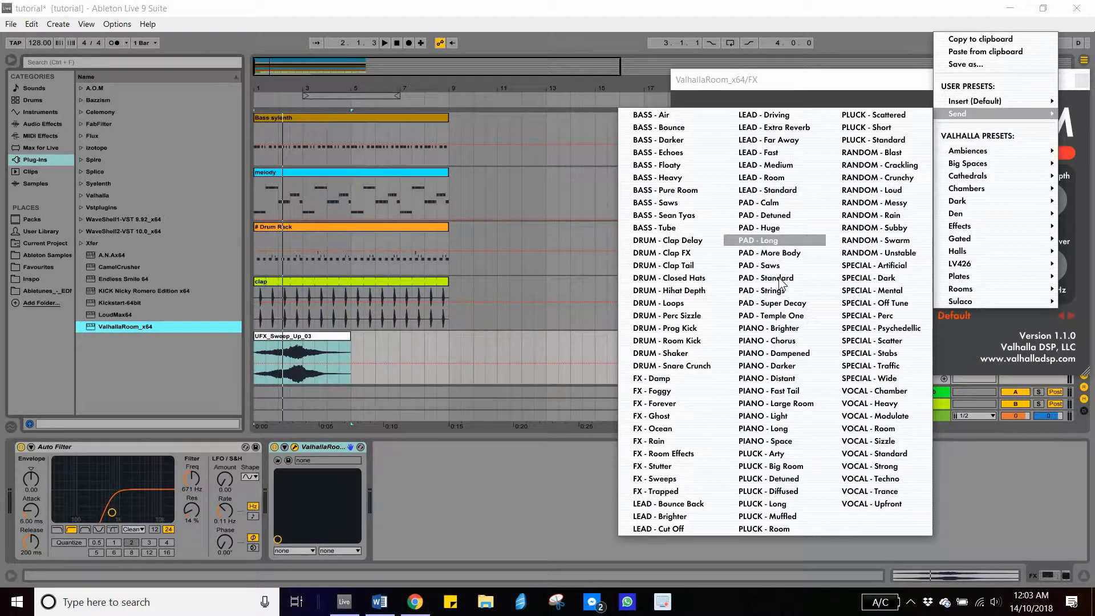
{"action": "left_click", "coordinate": [662, 479]}
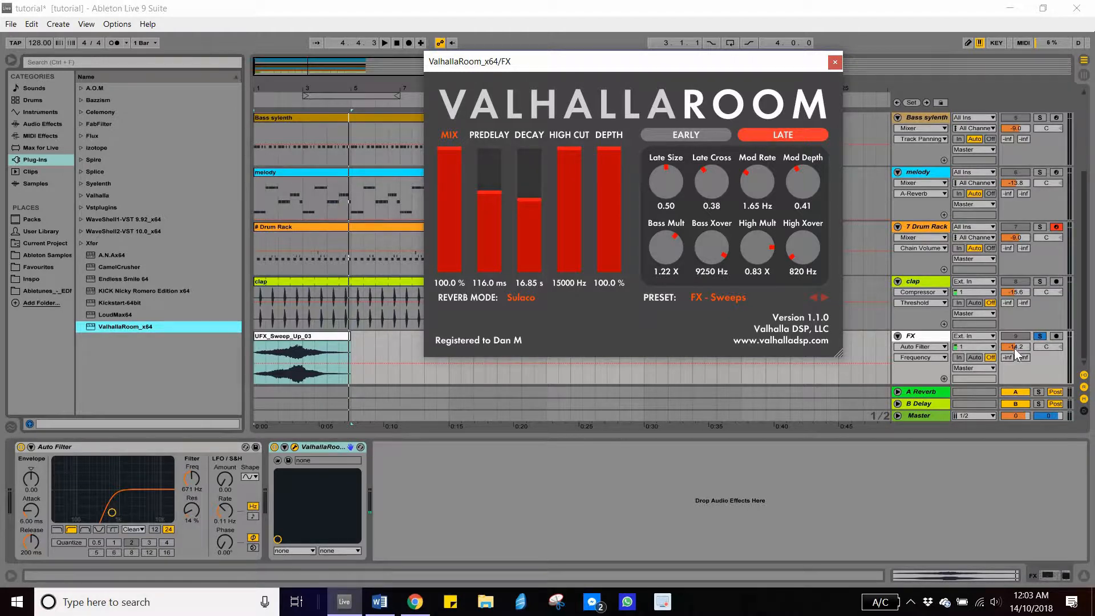
Hide the reverb window, set the FX track's volume to -20.1 dB, and play it with the other tracks.
{"action": "left_click_drag", "start_coordinate": [1016, 347], "coordinate": [1016, 410]}
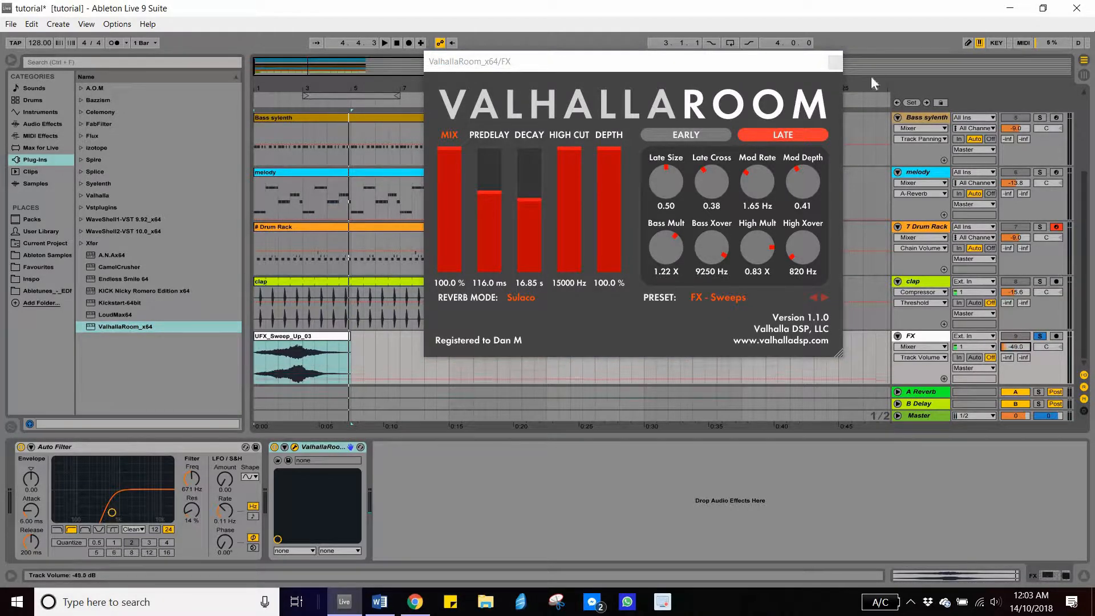
{"action": "key", "text": "ctrl+alt+p"}
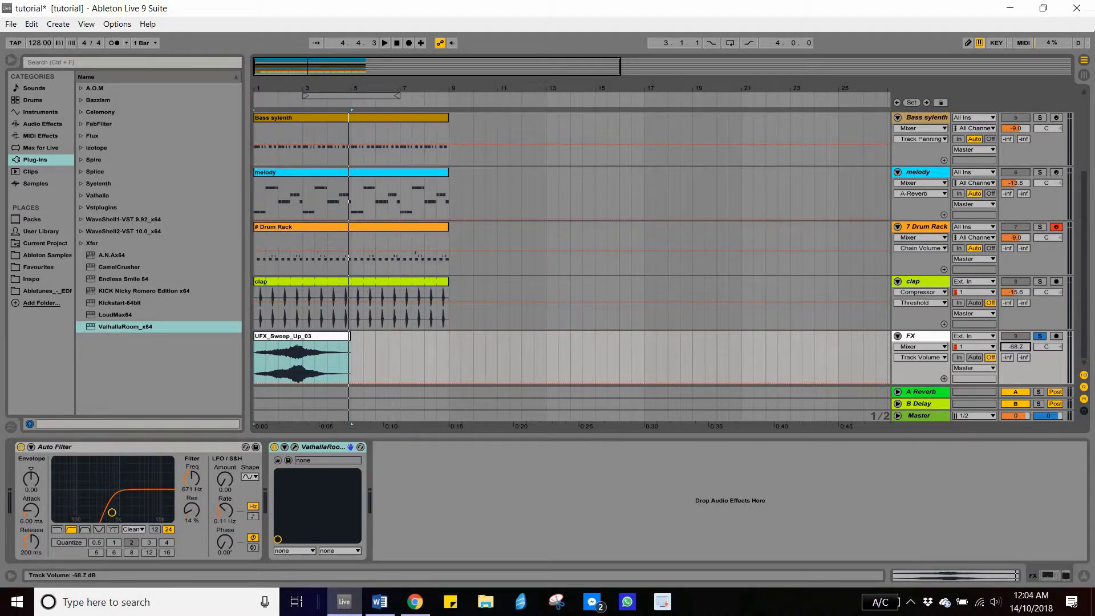
{"action": "mouse_move", "coordinate": [1015, 347]}
{"action": "left_mouse_down"}
{"action": "mouse_move", "coordinate": [1004, 349]}
{"action": "mouse_move", "coordinate": [1014, 346]}
{"action": "left_mouse_up"}
{"action": "key", "text": "space"}
{"action": "key", "text": "space"}
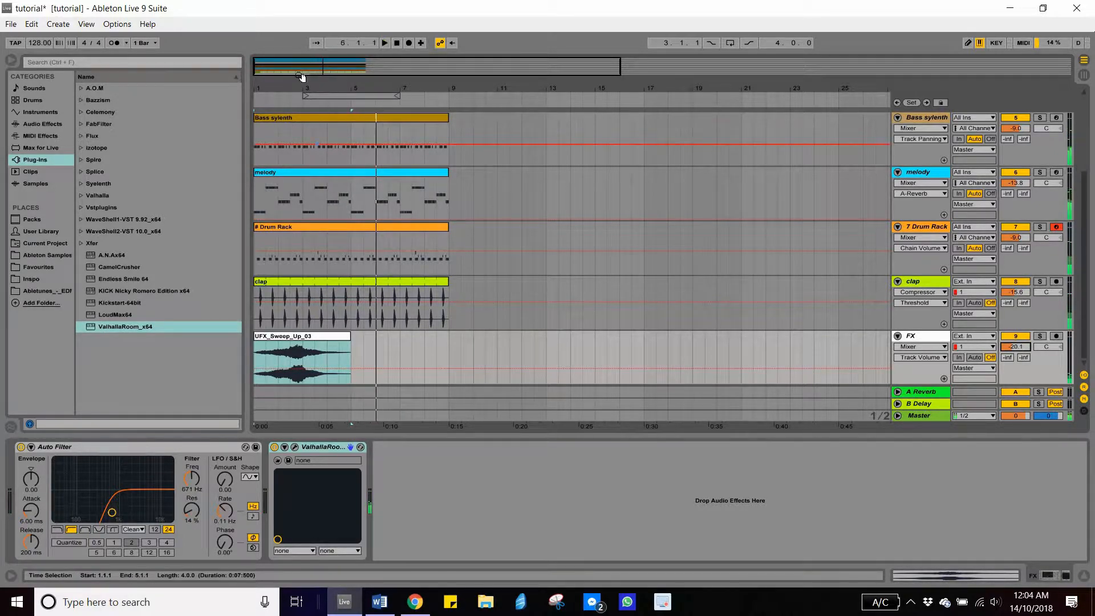
Move the clap, # Drum Rack, melody and Bass sylenth clips so they start at bar 9.
{"action": "key", "text": "minus"}
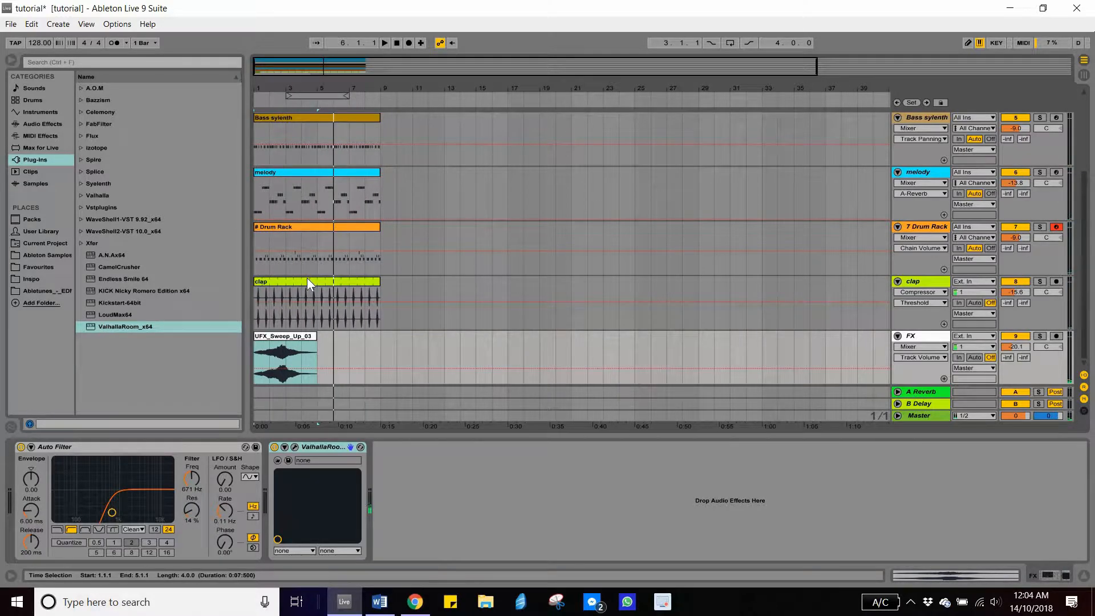
{"action": "left_click", "coordinate": [349, 283]}
{"action": "left_click_drag", "start_coordinate": [434, 279], "coordinate": [434, 279]}
{"action": "left_click_drag", "start_coordinate": [327, 229], "coordinate": [453, 228]}
{"action": "left_click_drag", "start_coordinate": [350, 170], "coordinate": [480, 173]}
{"action": "left_click_drag", "start_coordinate": [338, 118], "coordinate": [476, 170]}
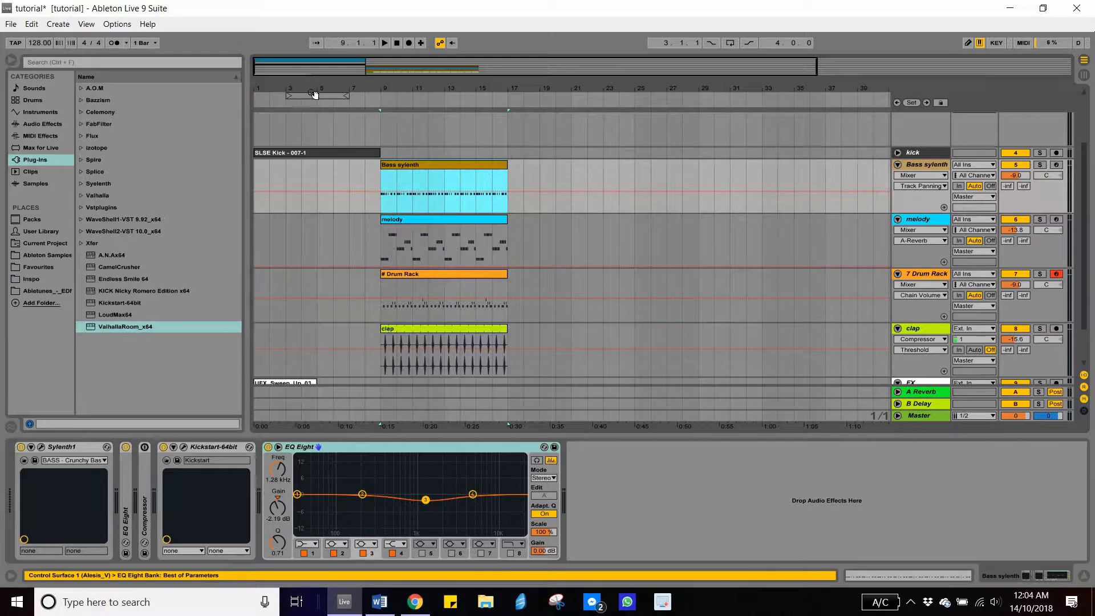
{"action": "left_click_drag", "start_coordinate": [316, 84], "coordinate": [311, 70]}
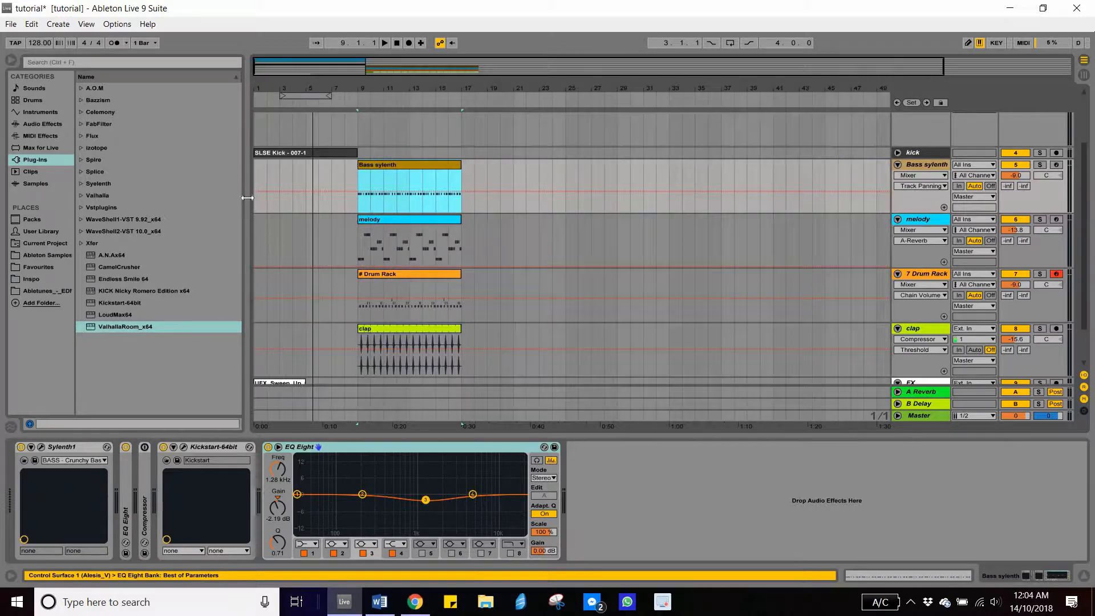
Play the kick and sweep clips from bar 1 to check the intro.
{"action": "left_click", "coordinate": [271, 154]}
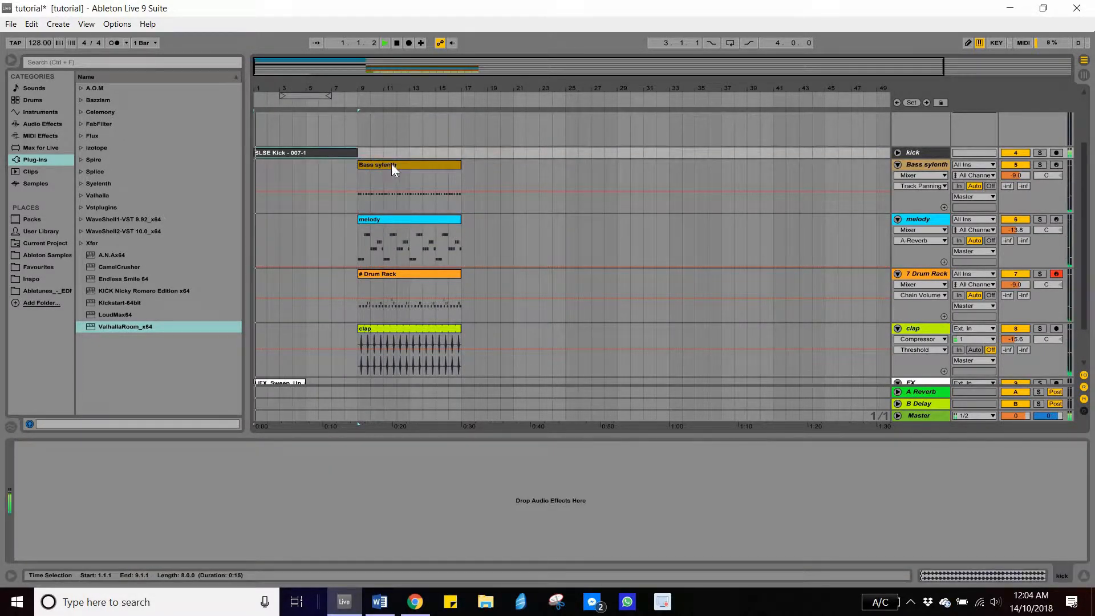
{"action": "scroll", "coordinate": [287, 340], "scroll_direction": "down", "scroll_amount": 2}
{"action": "left_click", "coordinate": [287, 340]}
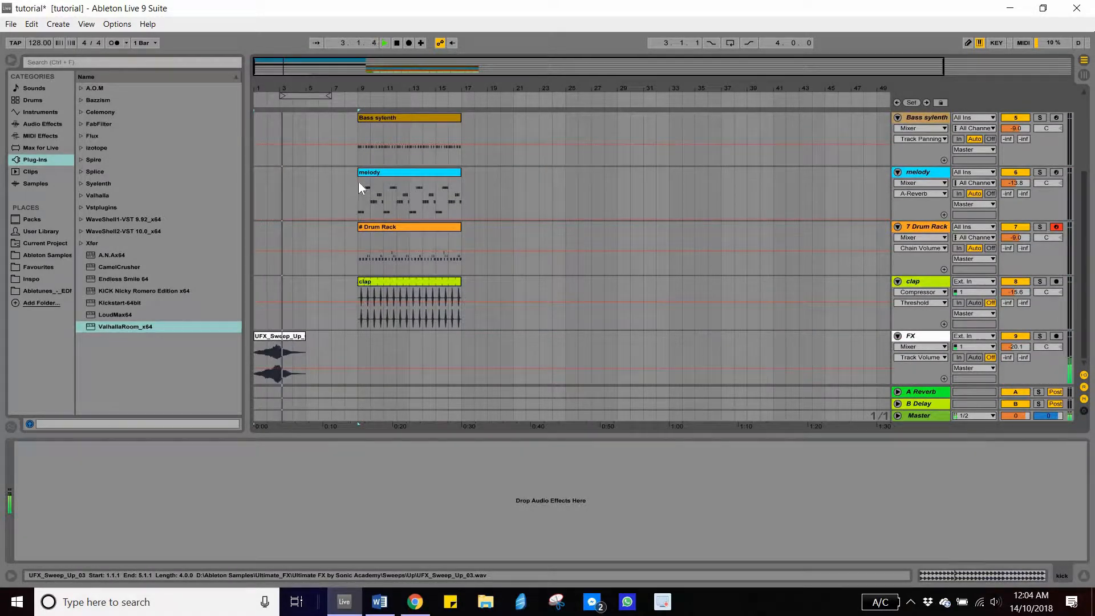
{"action": "scroll", "coordinate": [371, 180], "scroll_direction": "up", "scroll_amount": 2}
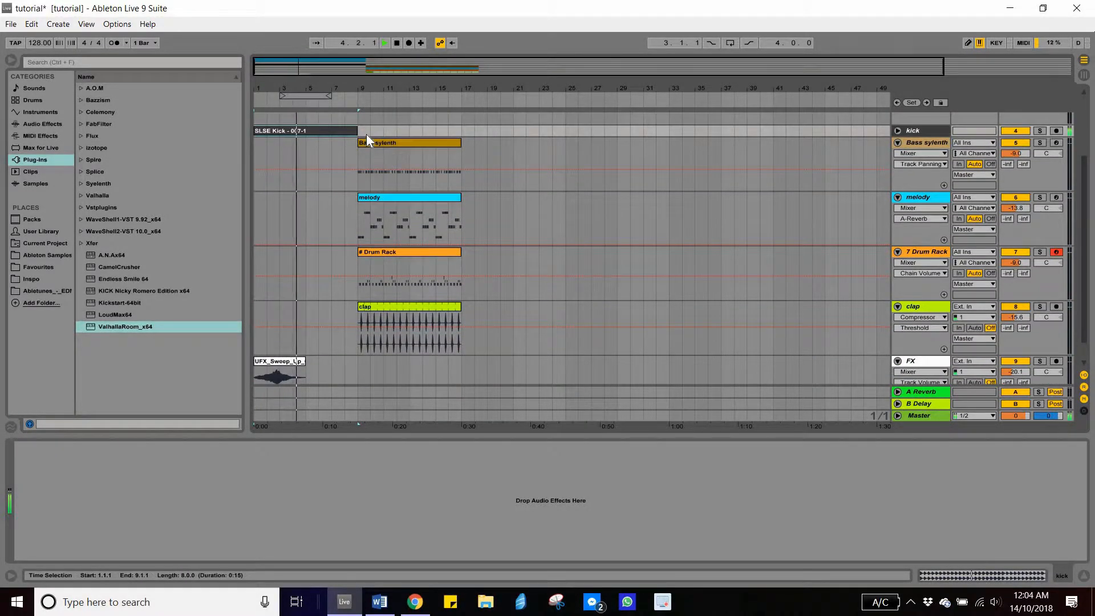
{"action": "key", "text": "space"}
Shorten the SLSE Kick clip to 3 bars and 2 beats, leaving a gap before bar 5, and play it.
{"action": "left_click", "coordinate": [305, 131]}
{"action": "key", "text": "plus"}
{"action": "left_click_drag", "start_coordinate": [312, 129], "coordinate": [306, 129]}
{"action": "key", "text": "space"}
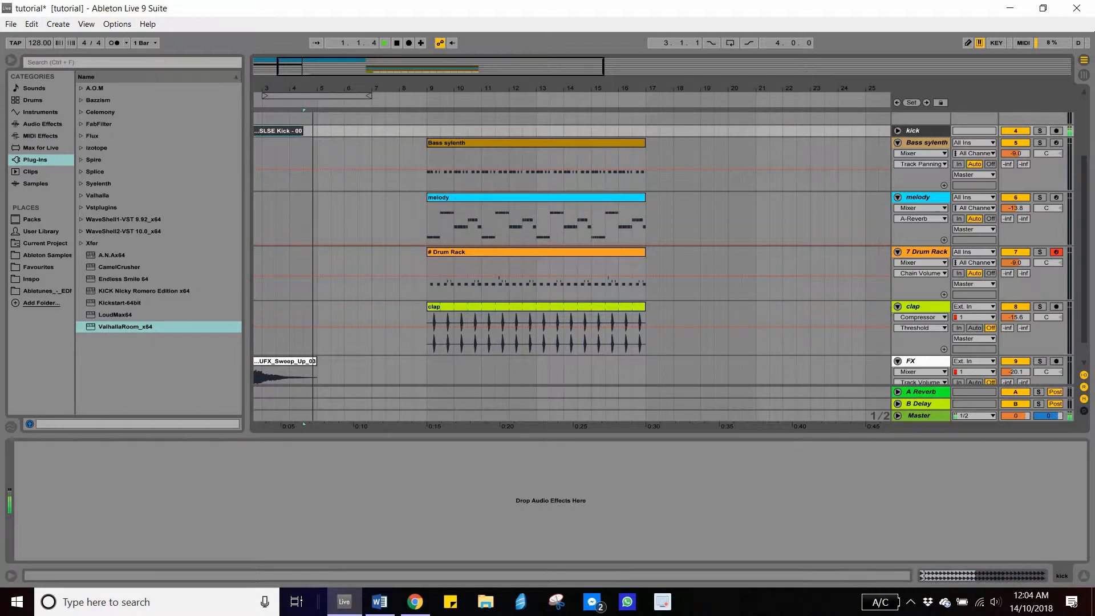
Move the Bass sylenth clip to bar 5 and place a copy of the shortened SLSE Kick clip there.
{"action": "key", "text": "minus"}
{"action": "left_click", "coordinate": [467, 142]}
{"action": "mouse_move", "coordinate": [385, 146]}
{"action": "left_mouse_down"}
{"action": "mouse_move", "coordinate": [327, 128]}
{"action": "mouse_move", "coordinate": [400, 134]}
{"action": "left_mouse_up"}
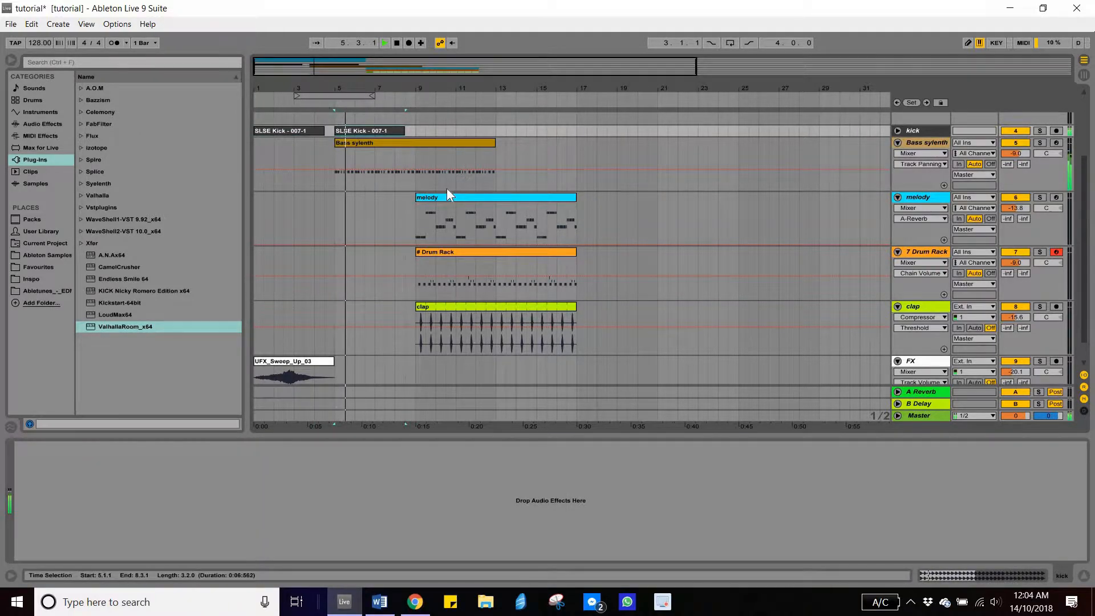
{"action": "scroll", "coordinate": [453, 184], "scroll_direction": "down", "scroll_amount": 1}
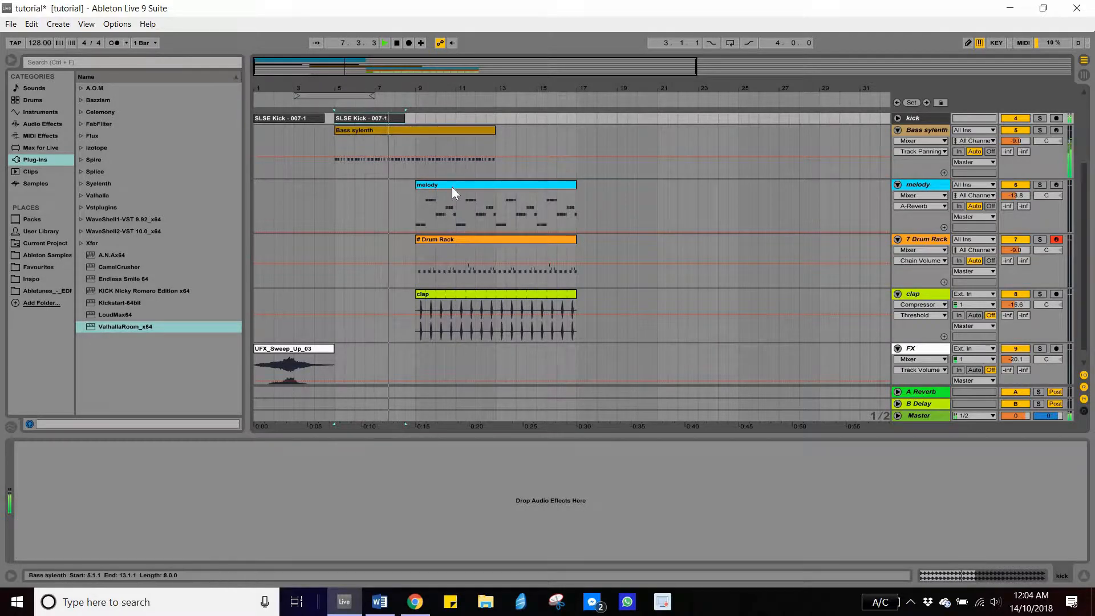
Move the melody clip to bar 13 and extend the second SLSE Kick clip to bar 13.
{"action": "left_click_drag", "start_coordinate": [512, 185], "coordinate": [539, 184]}
{"action": "left_click_drag", "start_coordinate": [533, 184], "coordinate": [543, 185]}
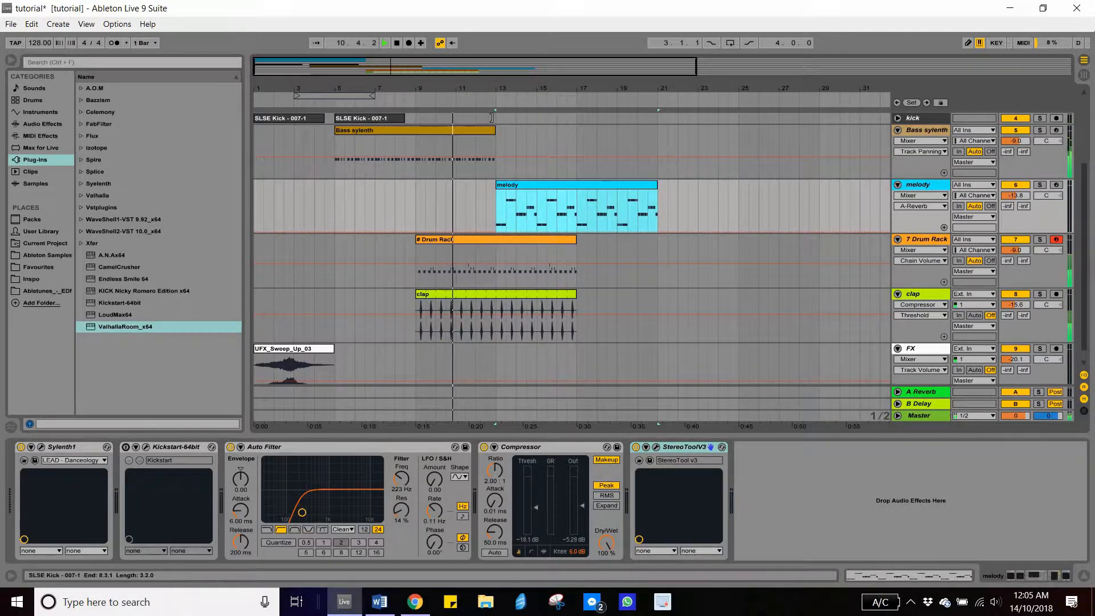
{"action": "left_click", "coordinate": [426, 117]}
Move the # Drum Rack and clap clips together so they start at bar 13.
{"action": "left_click", "coordinate": [467, 243]}
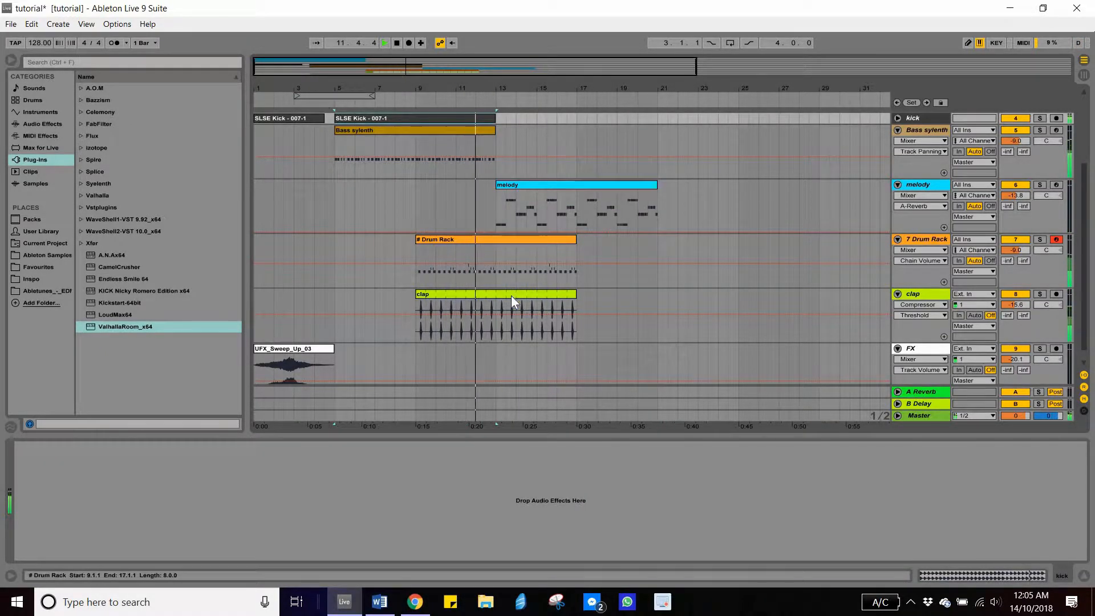
{"action": "left_click", "coordinate": [512, 294], "text": "shift"}
{"action": "left_click_drag", "start_coordinate": [512, 294], "coordinate": [651, 303]}
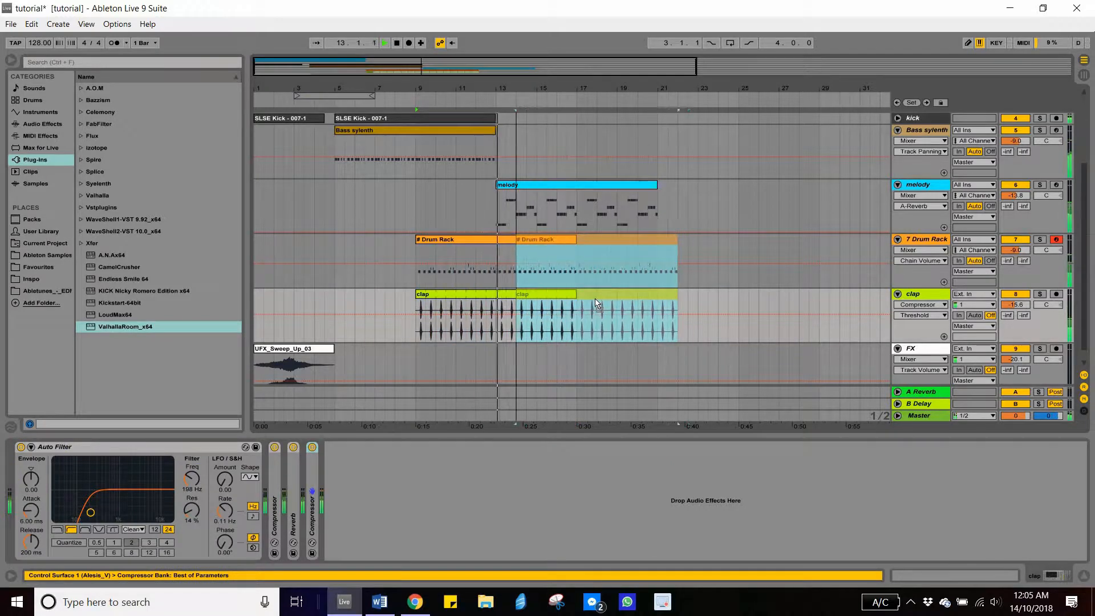
{"action": "scroll", "coordinate": [371, 112], "scroll_direction": "up", "scroll_amount": 1}
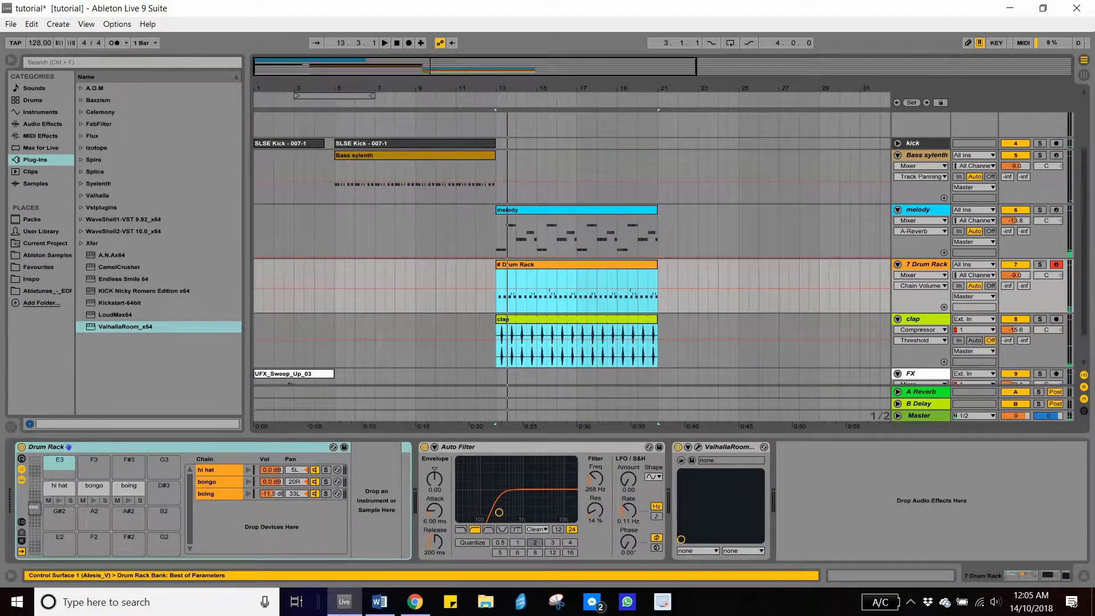
Play the arrangement from bar 1 to check how the kick, sweep and bass build up.
{"action": "scroll", "coordinate": [357, 172], "scroll_direction": "up", "scroll_amount": 2}
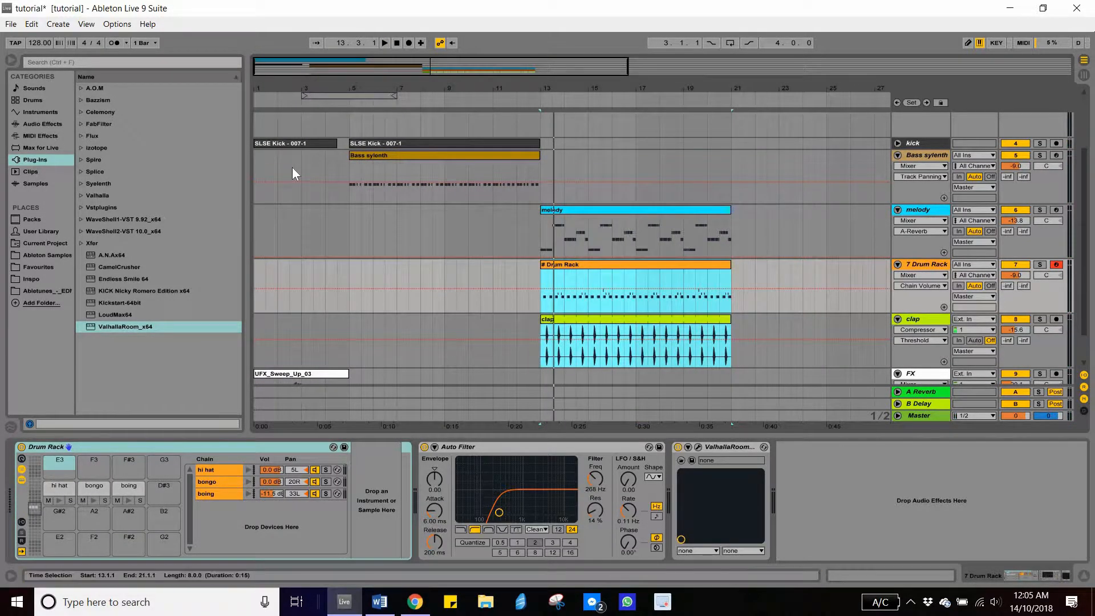
{"action": "scroll", "coordinate": [292, 167], "scroll_direction": "down", "scroll_amount": 1}
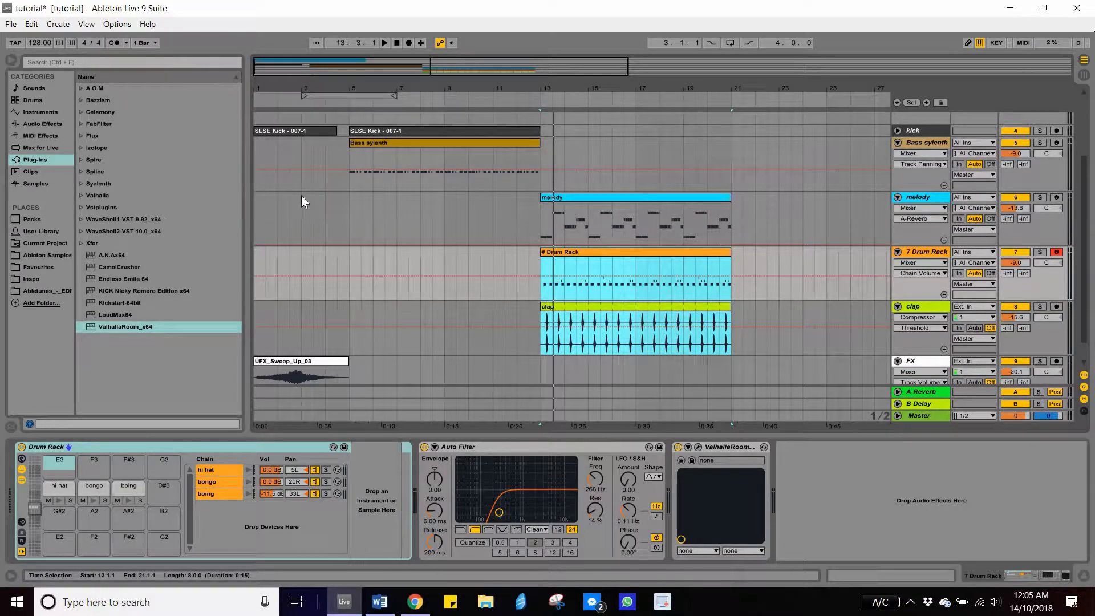
{"action": "scroll", "coordinate": [320, 114], "scroll_direction": "up", "scroll_amount": 1}
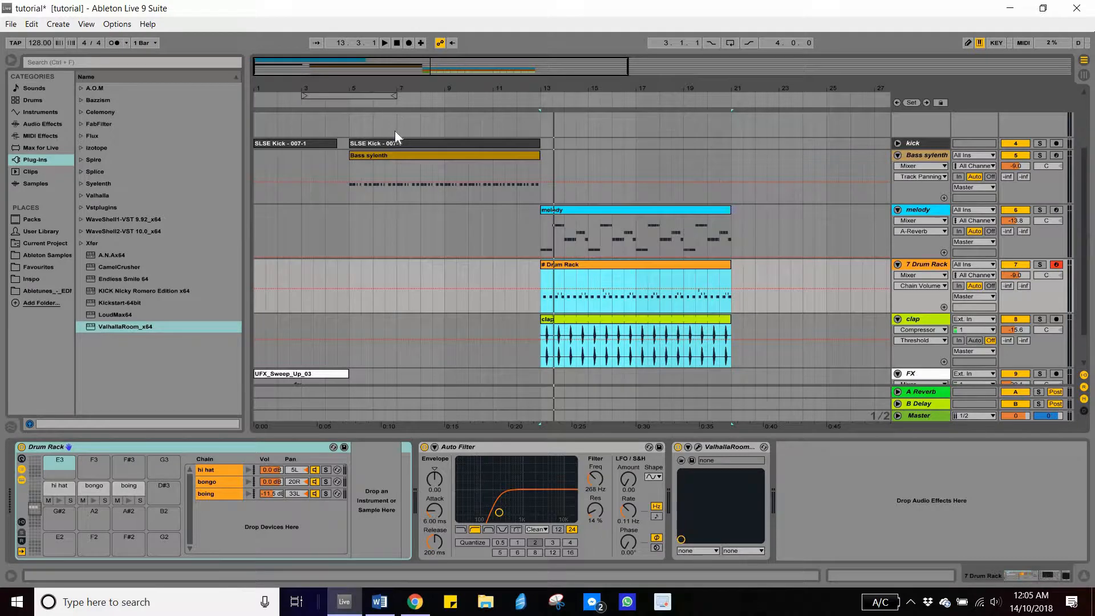
{"action": "key", "text": "Home"}
{"action": "key", "text": "space"}
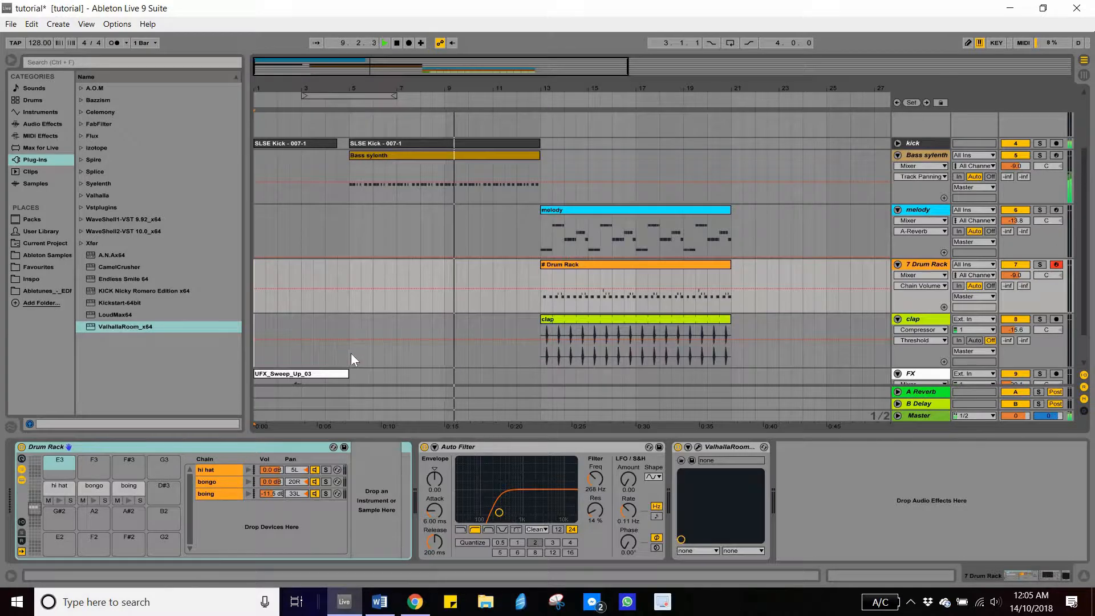
Place a copy of the UFX_Sweep_Up_03 clip at bar 9 on the FX track and play it leading into bar 13.
{"action": "scroll", "coordinate": [319, 333], "scroll_direction": "down", "scroll_amount": 2}
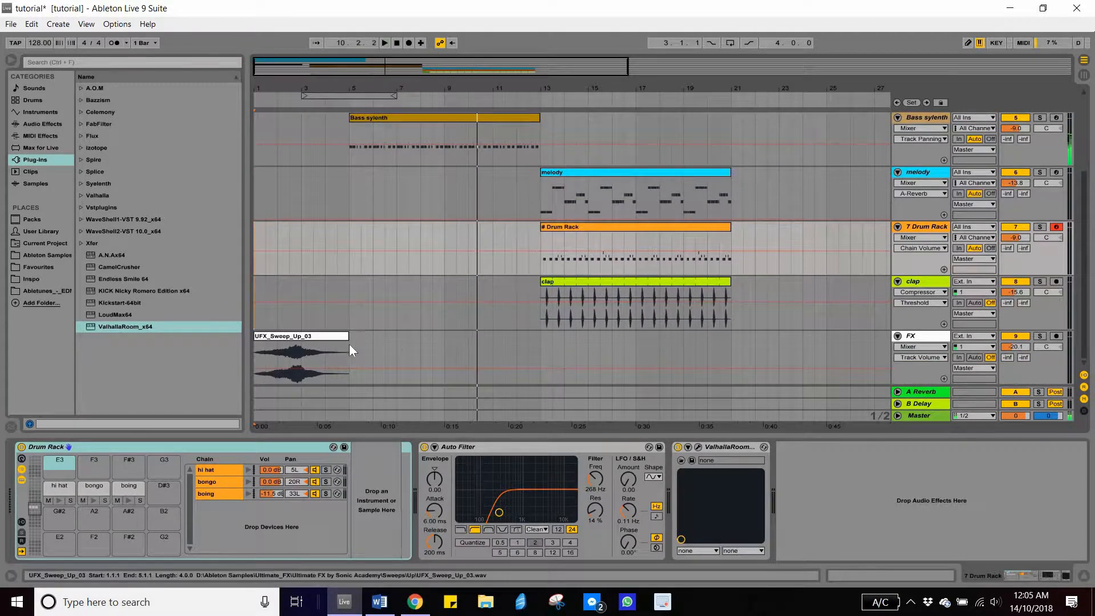
{"action": "left_click", "coordinate": [323, 336]}
{"action": "key", "text": "space"}
{"action": "key", "text": "ctrl+d"}
{"action": "left_click_drag", "start_coordinate": [511, 338], "coordinate": [527, 157]}
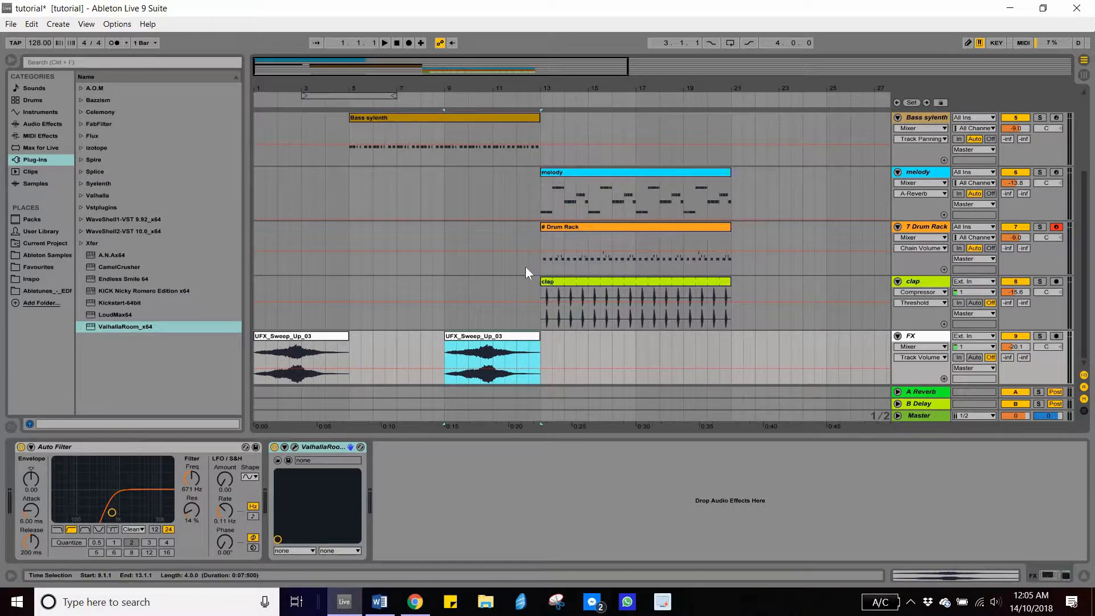
{"action": "key", "text": "space"}
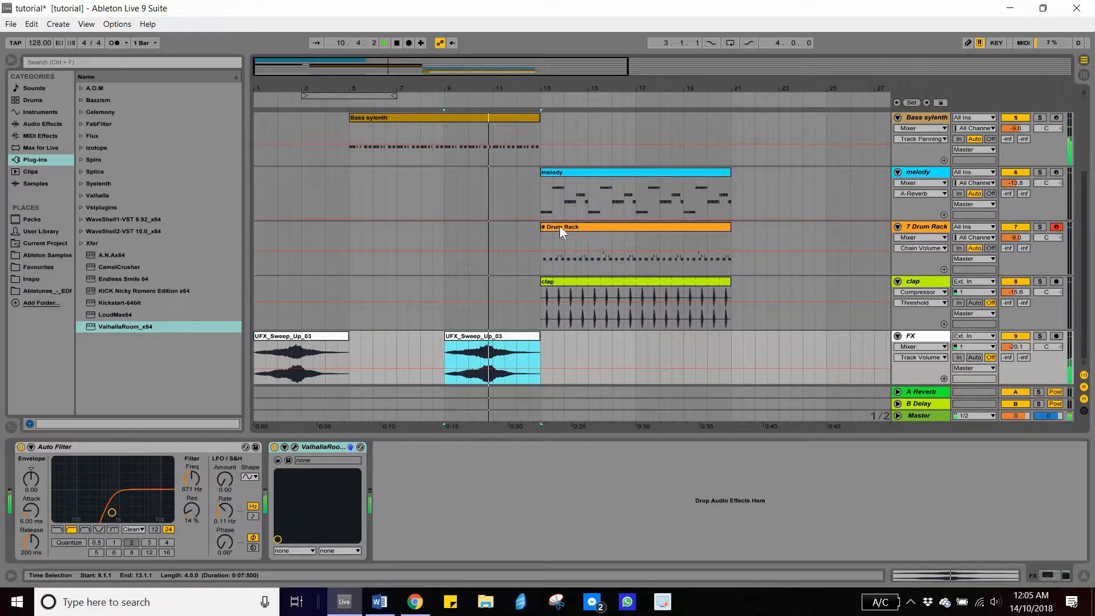
{"action": "scroll", "coordinate": [560, 231], "scroll_direction": "up", "scroll_amount": 2}
{"action": "scroll", "coordinate": [560, 220], "scroll_direction": "up", "scroll_amount": 1}
{"action": "scroll", "coordinate": [545, 155], "scroll_direction": "down", "scroll_amount": 1}
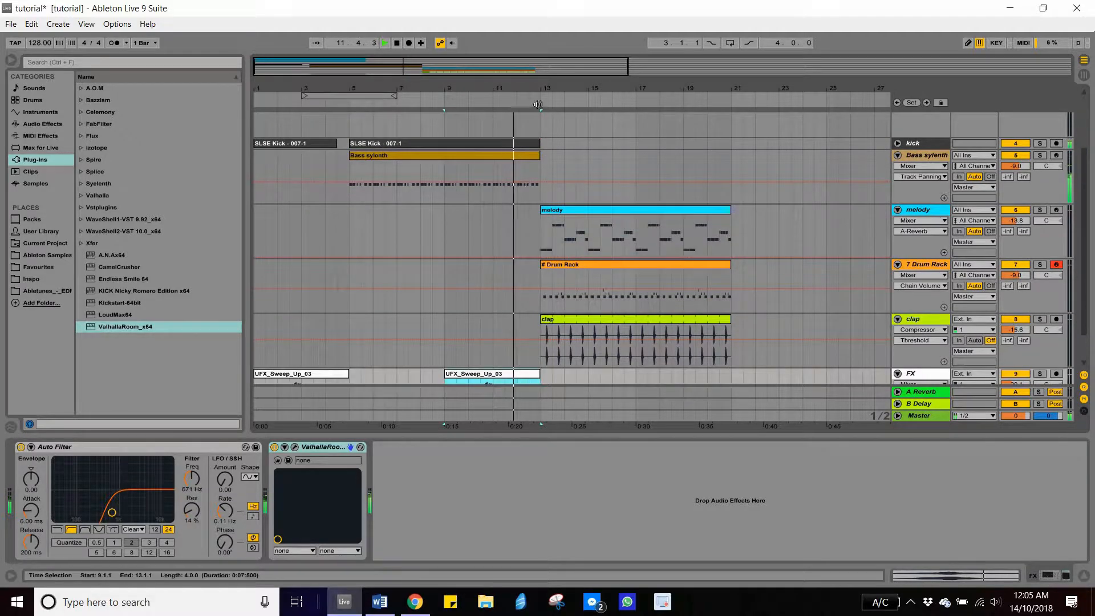
Trim the end of the second SLSE Kick clip to leave a short gap before bar 13, and play the transition.
{"action": "left_click_drag", "start_coordinate": [542, 92], "coordinate": [502, 142]}
{"action": "key", "text": "space"}
{"action": "key", "text": "space"}
{"action": "key", "text": "space"}
{"action": "left_click_drag", "start_coordinate": [518, 90], "coordinate": [517, 35]}
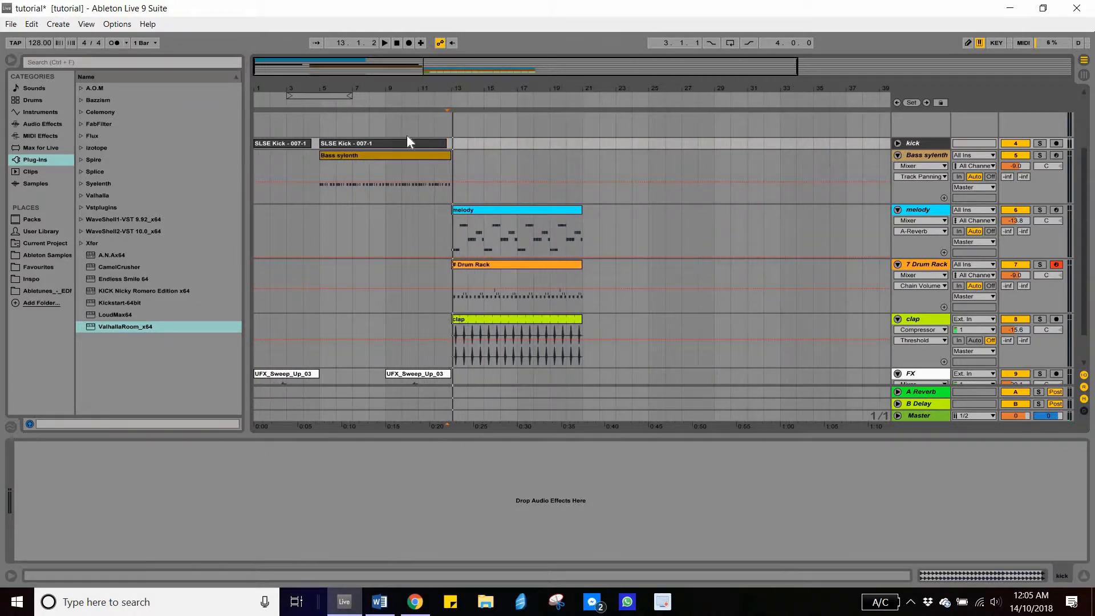
Place copies of the shortened SLSE Kick and Bass sylenth clips at bar 13 and play from there.
{"action": "mouse_move", "coordinate": [375, 146]}
{"action": "left_mouse_down"}
{"action": "mouse_move", "coordinate": [512, 147]}
{"action": "mouse_move", "coordinate": [452, 181]}
{"action": "mouse_move", "coordinate": [535, 152]}
{"action": "mouse_move", "coordinate": [509, 217]}
{"action": "mouse_move", "coordinate": [483, 231]}
{"action": "left_mouse_up"}
{"action": "key", "text": "space"}
{"action": "scroll", "coordinate": [457, 336], "scroll_direction": "down", "scroll_amount": 1}
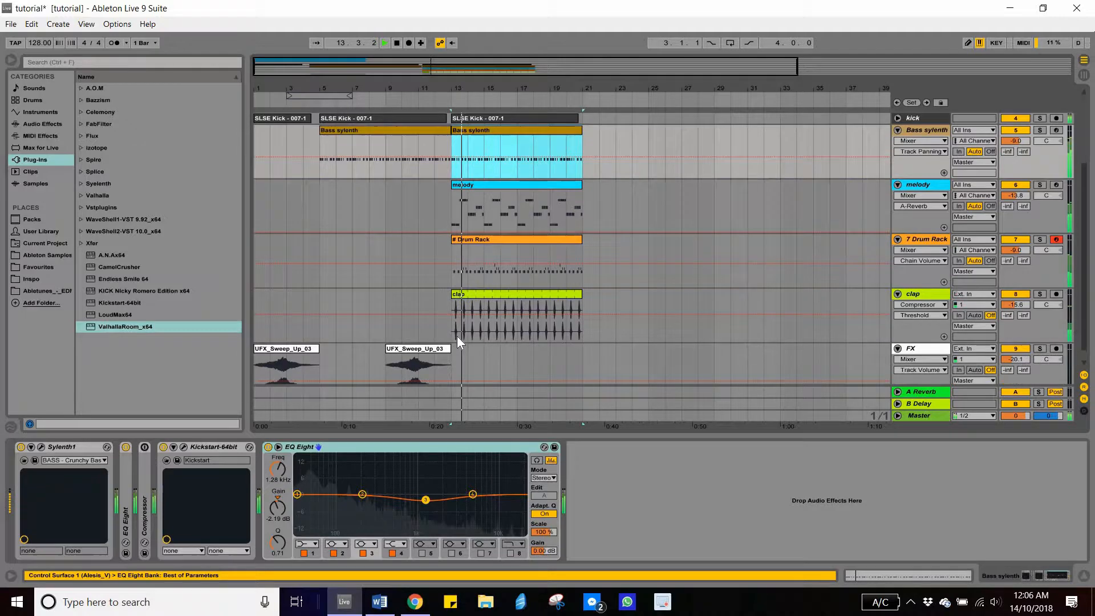
{"action": "scroll", "coordinate": [457, 337], "scroll_direction": "down", "scroll_amount": 1}
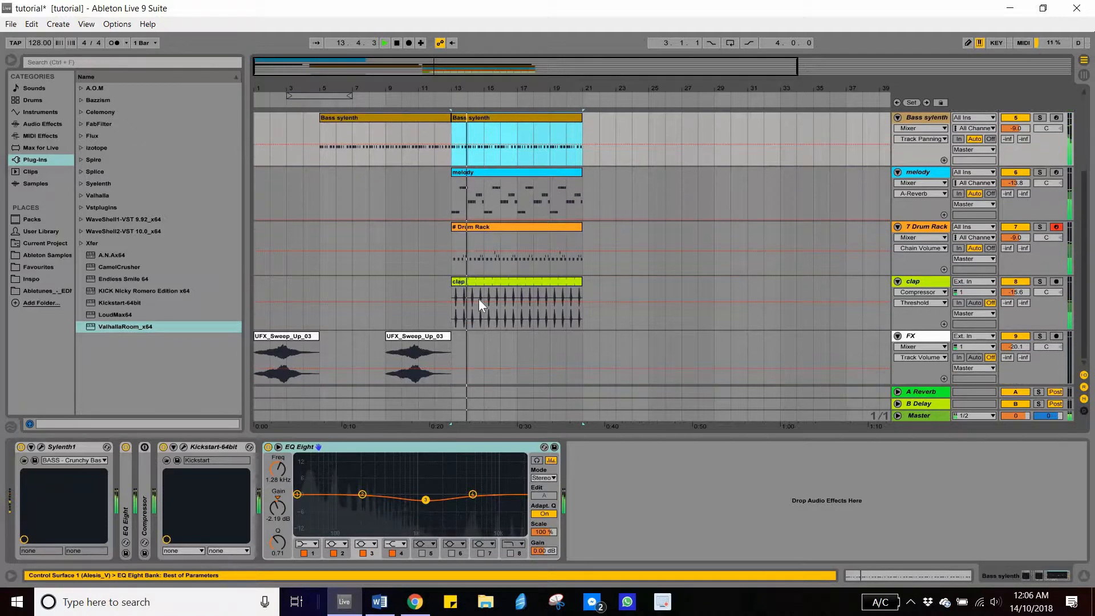
Move the # Drum Rack and clap clips together to bar 21.
{"action": "left_click", "coordinate": [514, 282]}
{"action": "left_click", "coordinate": [514, 227], "text": "shift"}
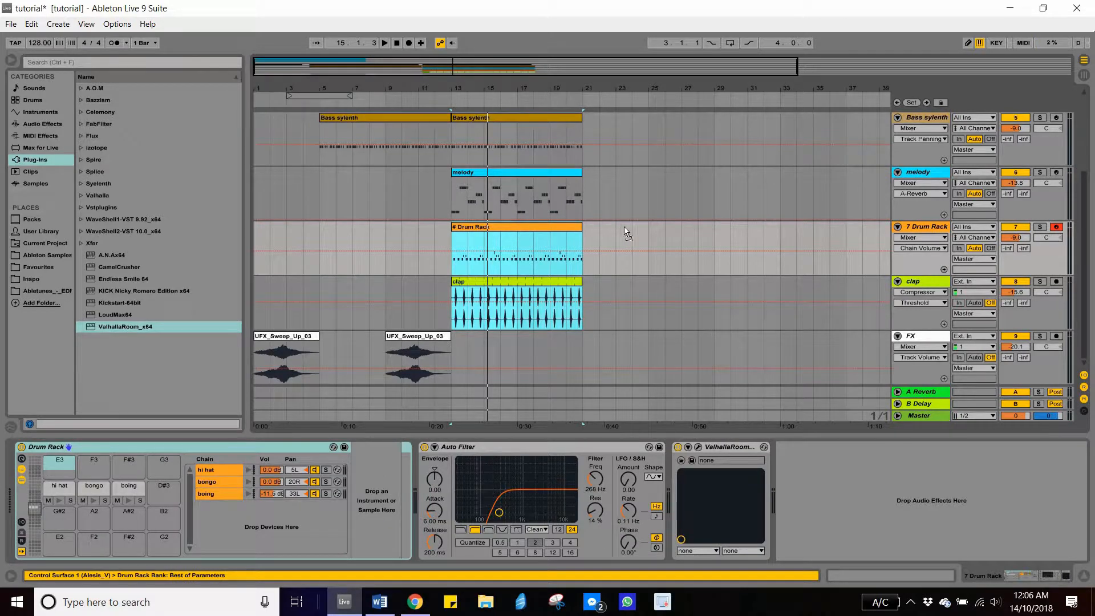
{"action": "key", "text": "ctrl+d"}
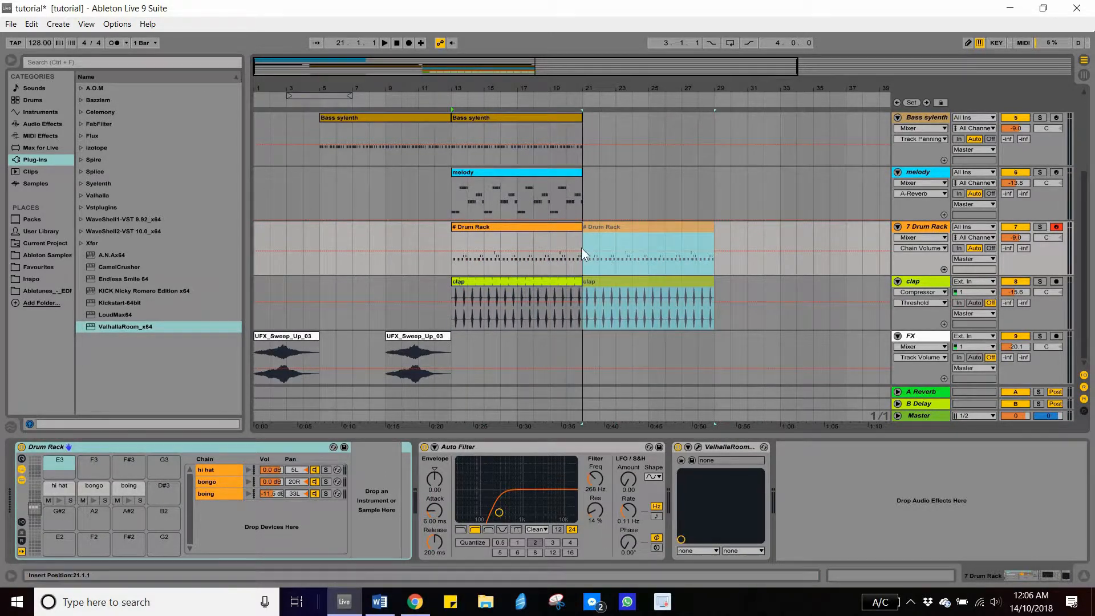
{"action": "left_click_drag", "start_coordinate": [581, 248], "coordinate": [582, 246]}
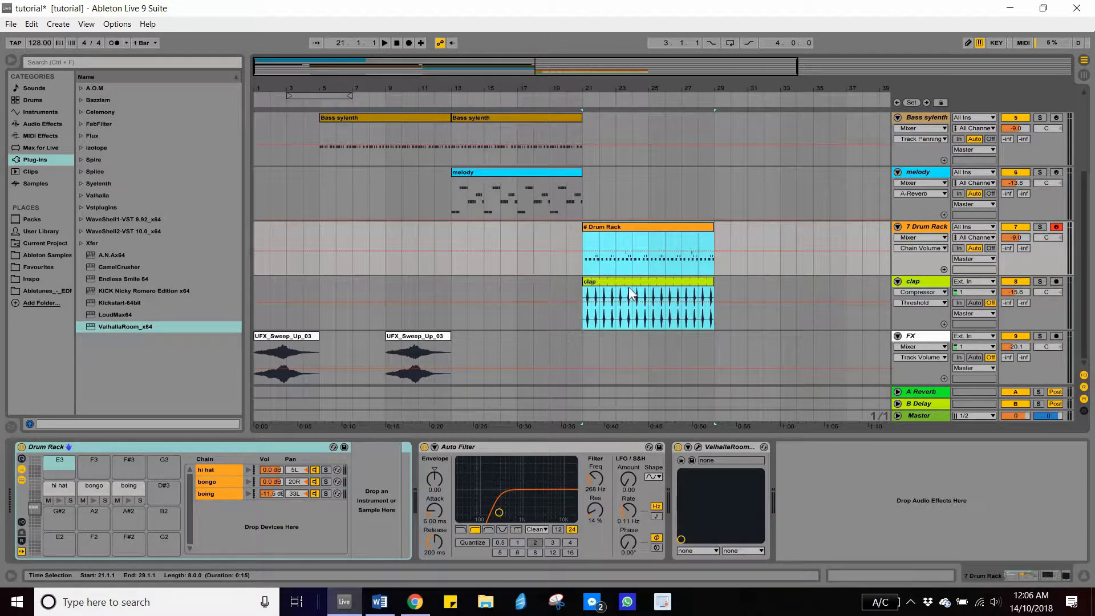
Try the # Drum Rack clip at bar 13, return it to bar 21, and play the section with the clap clip at bar 13 instead.
{"action": "left_click", "coordinate": [532, 243]}
{"action": "left_click_drag", "start_coordinate": [620, 228], "coordinate": [519, 231]}
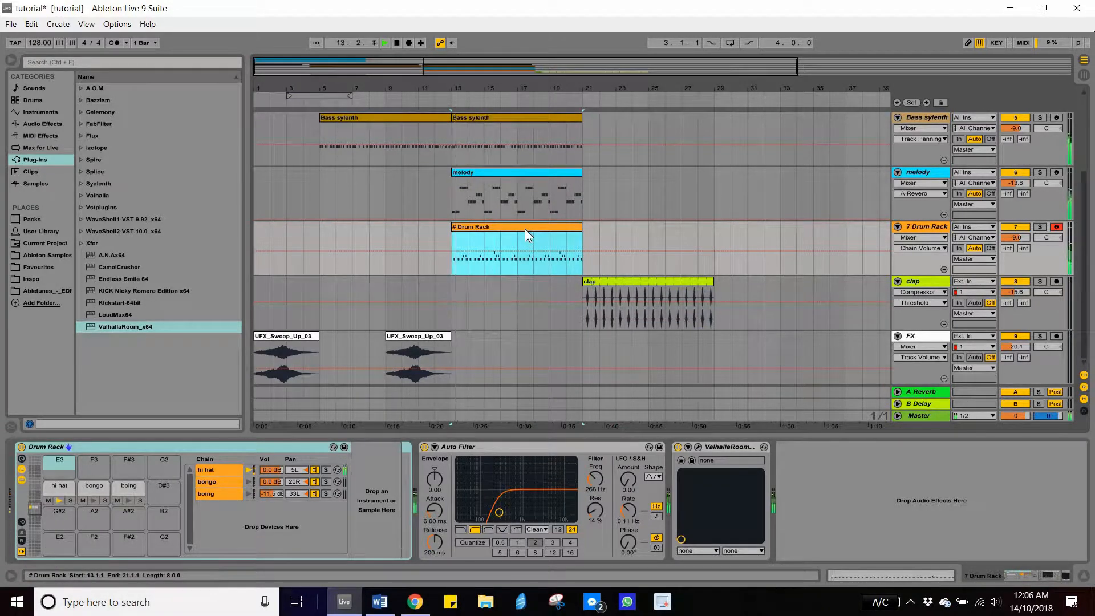
{"action": "left_click_drag", "start_coordinate": [526, 228], "coordinate": [515, 283]}
{"action": "key", "text": "space"}
{"action": "key", "text": "space"}
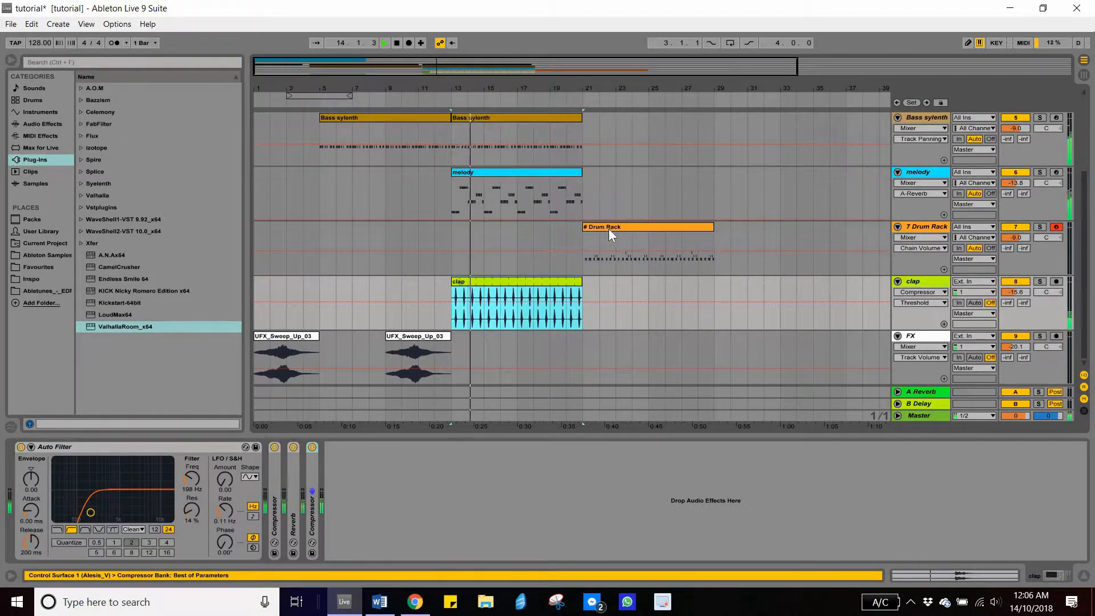
Open the melody track's Sylenth1 instrument, play the section while viewing it, and close its window.
{"action": "left_click", "coordinate": [919, 174]}
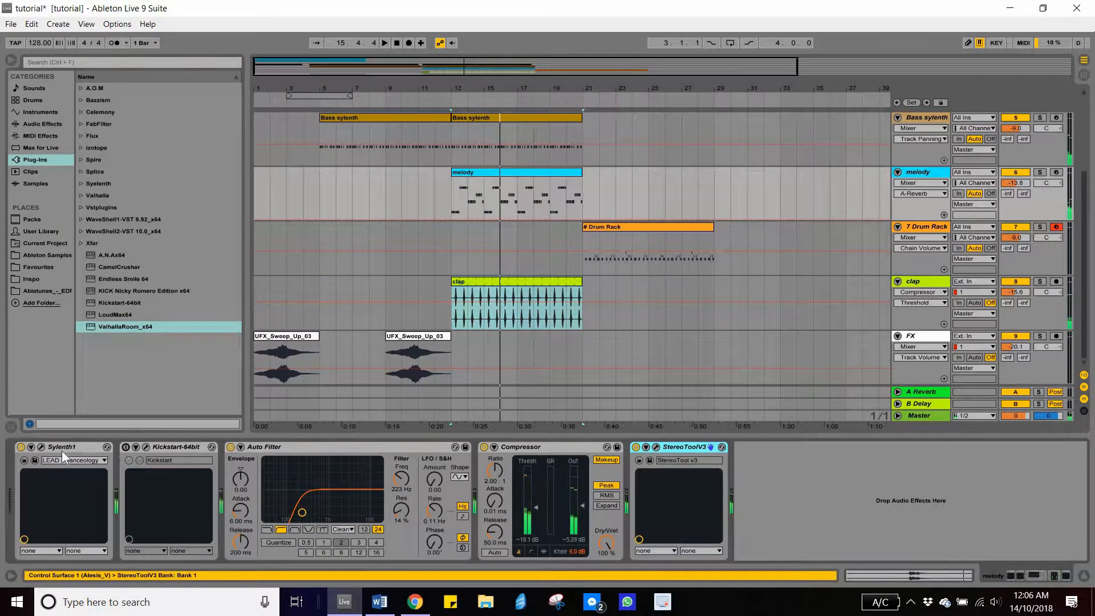
{"action": "left_click", "coordinate": [42, 448]}
{"action": "left_click", "coordinate": [251, 240]}
{"action": "key", "text": "space"}
{"action": "left_click", "coordinate": [592, 58]}
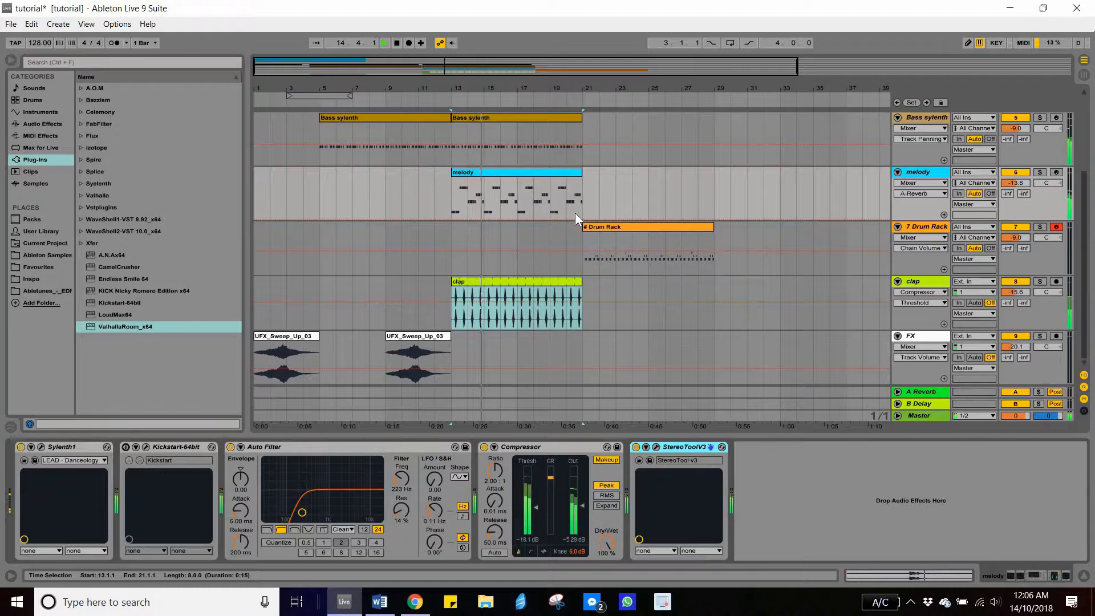
Place copies of the clap and melody clips at bar 21 and a copy of the UFX_Sweep_Up_03 clip at bar 17.
{"action": "left_click_drag", "start_coordinate": [520, 279], "coordinate": [653, 279]}
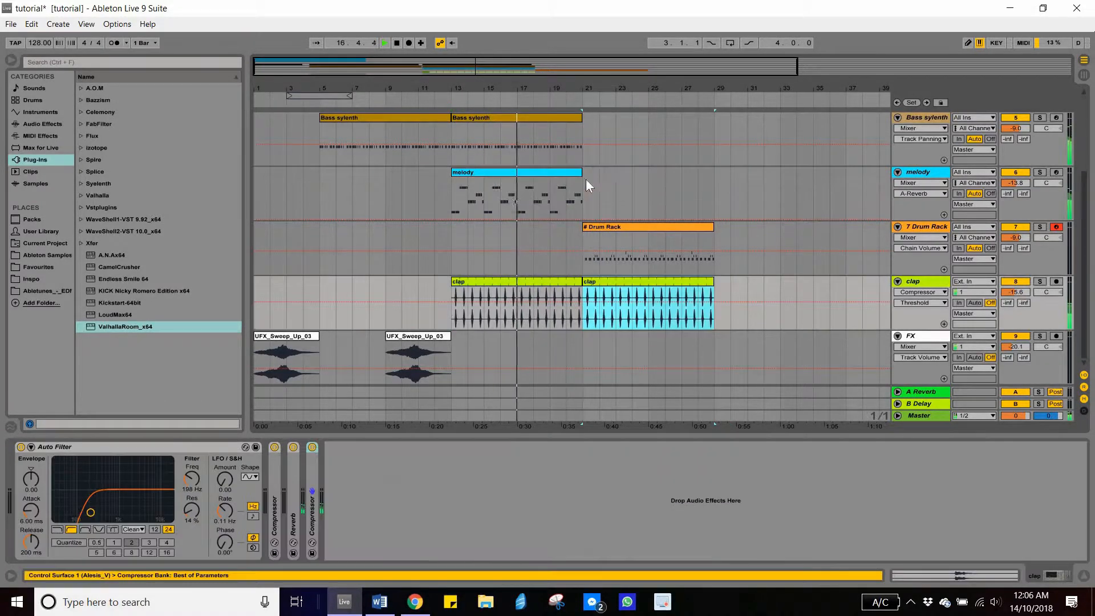
{"action": "left_click_drag", "start_coordinate": [562, 173], "coordinate": [697, 173]}
{"action": "left_click_drag", "start_coordinate": [406, 338], "coordinate": [555, 338]}
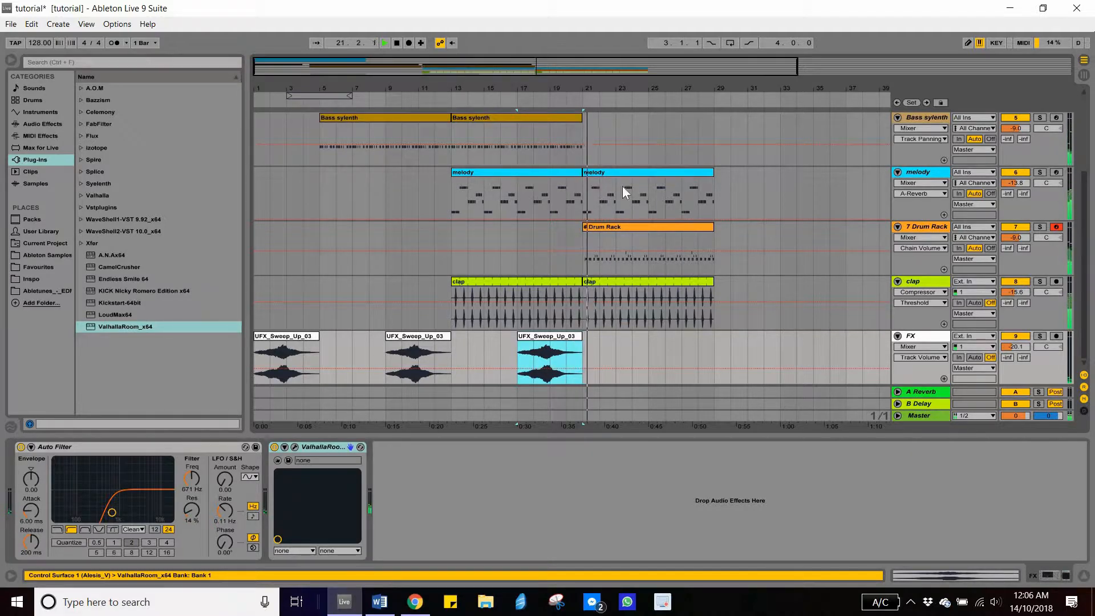
{"action": "key", "text": "space"}
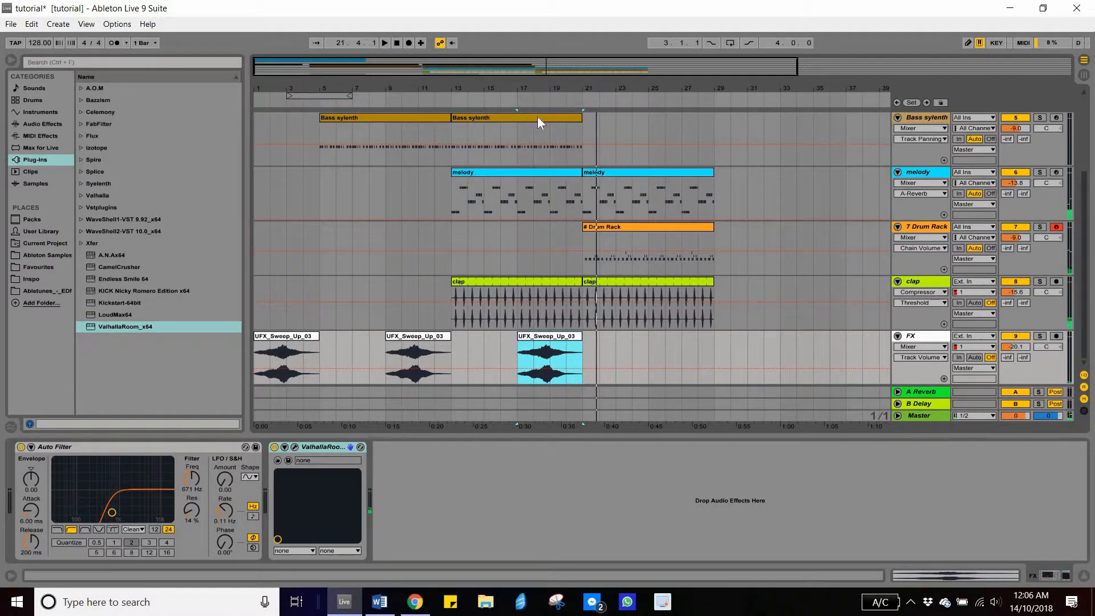
Place copies of the SLSE Kick and Bass sylenth clips at bar 21 and play the transition.
{"action": "left_click_drag", "start_coordinate": [550, 89], "coordinate": [551, 117]}
{"action": "left_click", "coordinate": [549, 105]}
{"action": "left_click_drag", "start_coordinate": [467, 119], "coordinate": [581, 146]}
{"action": "key", "text": "space"}
Stop playback, return to bar 1 and save the tutorial set.
{"action": "left_click", "coordinate": [397, 43]}
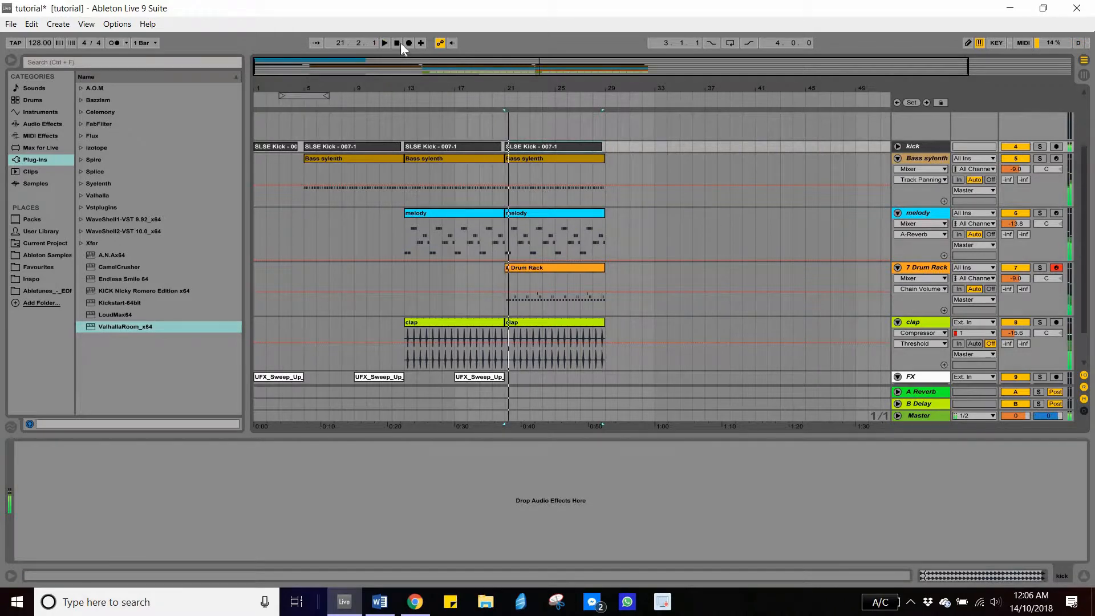
{"action": "left_click", "coordinate": [490, 162]}
{"action": "key", "text": "ctrl+s"}
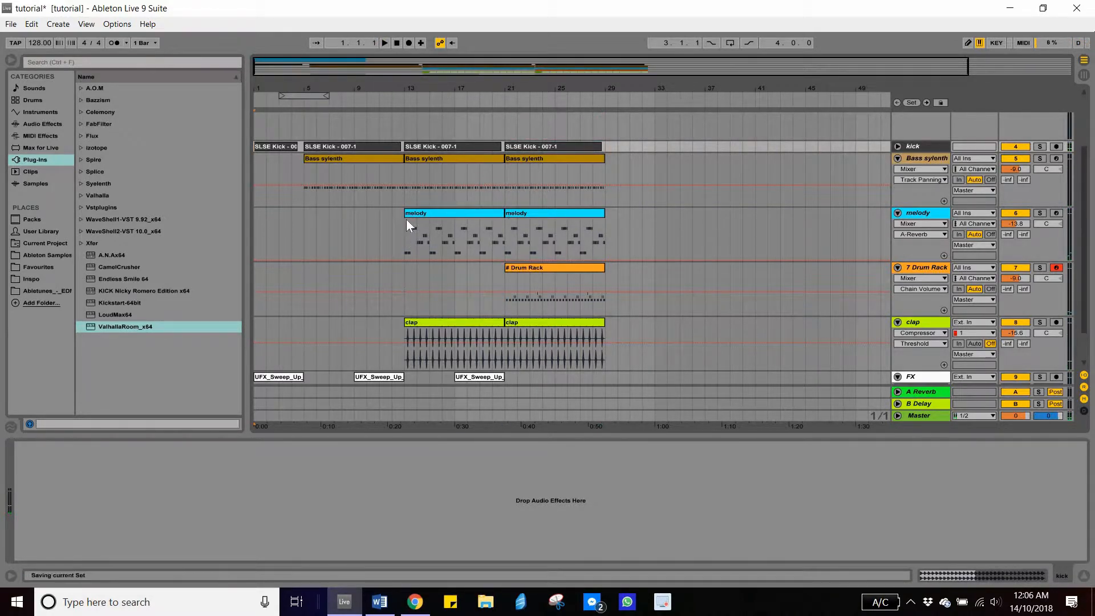
{"action": "scroll", "coordinate": [457, 296], "scroll_direction": "down", "scroll_amount": 2}
{"action": "scroll", "coordinate": [320, 205], "scroll_direction": "up", "scroll_amount": 2}
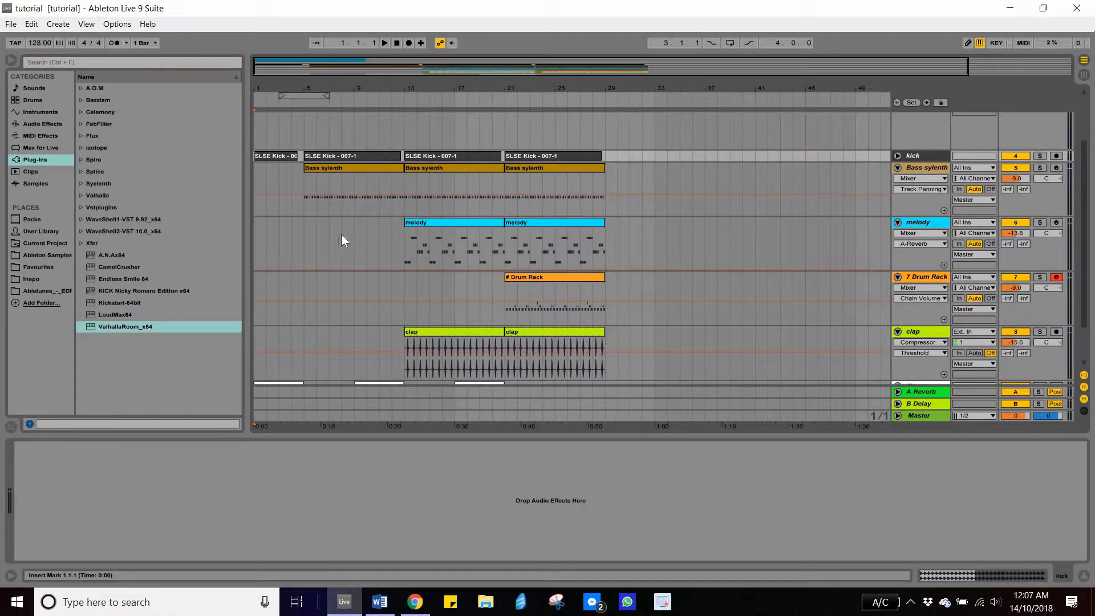
{"action": "scroll", "coordinate": [425, 257], "scroll_direction": "down", "scroll_amount": 2}
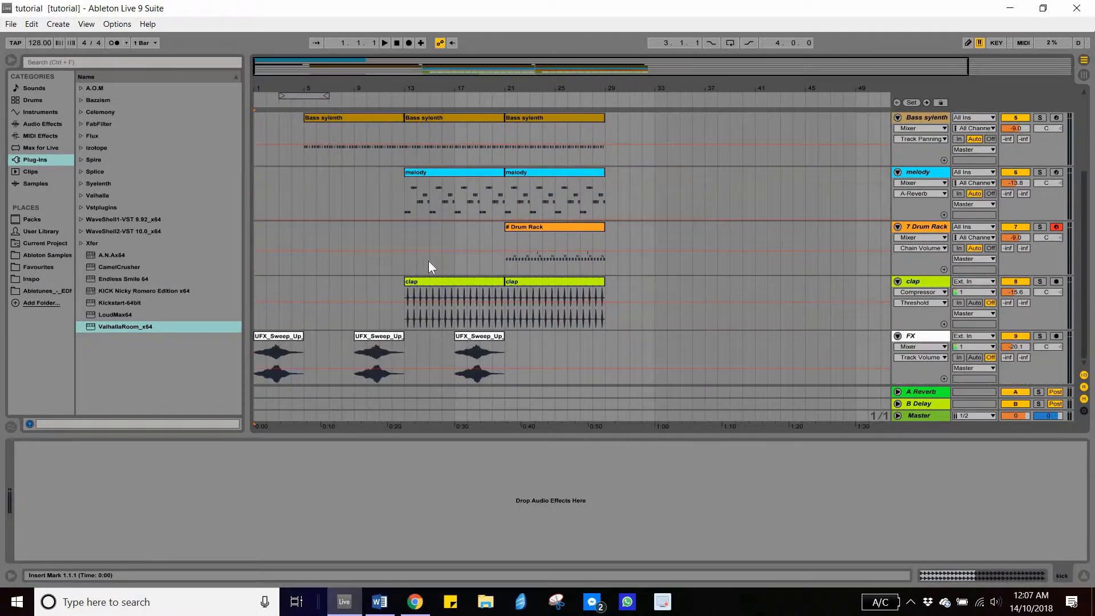
{"action": "scroll", "coordinate": [410, 200], "scroll_direction": "up", "scroll_amount": 4}
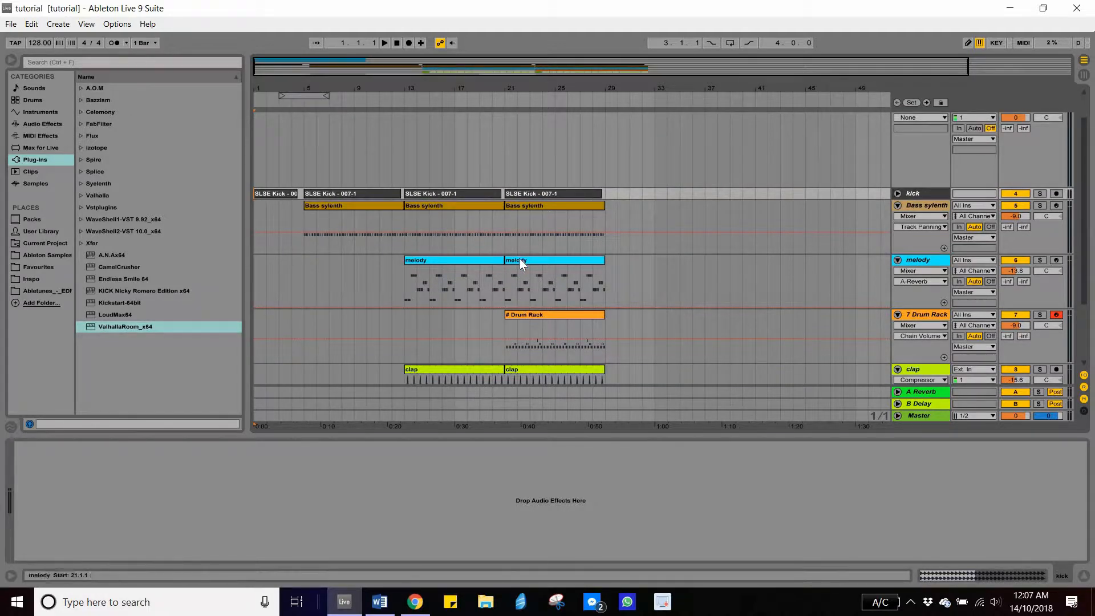
{"action": "scroll", "coordinate": [272, 344], "scroll_direction": "down", "scroll_amount": 4}
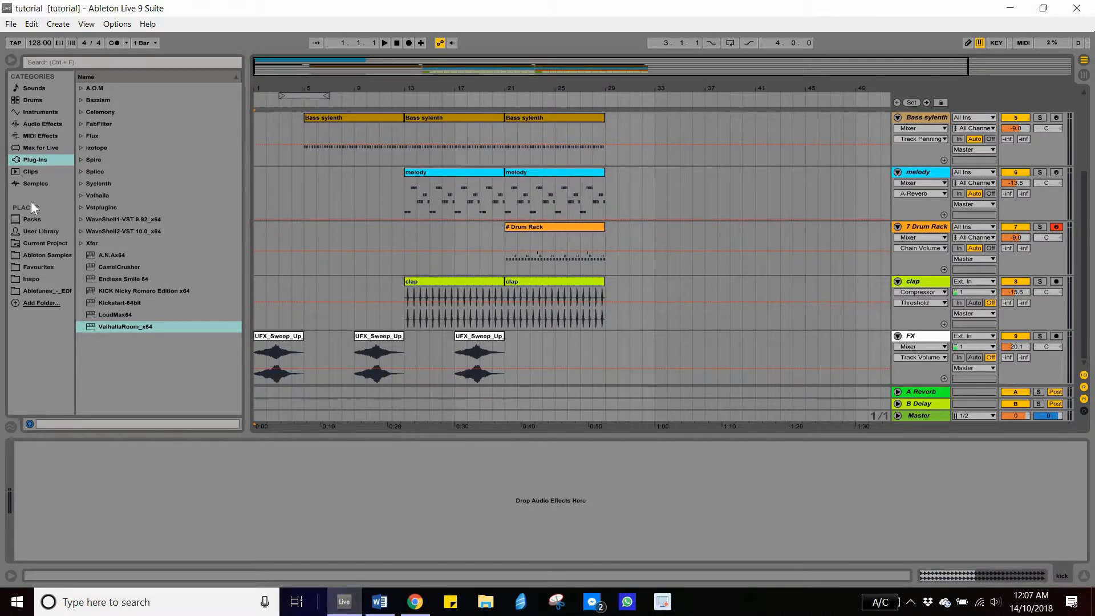
Audition UFX_Sweep_Up_04 and UFX_Sweep_Up_05 from the Ultimate FX sweeps Up folder in the Ableton samples.
{"action": "left_click", "coordinate": [40, 267]}
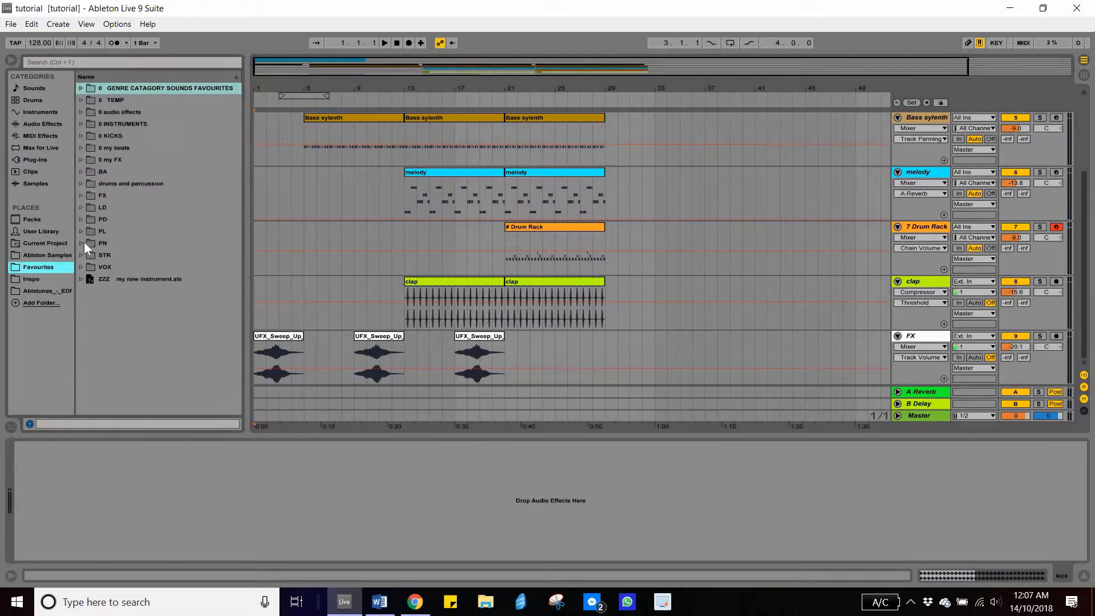
{"action": "left_click", "coordinate": [47, 255]}
{"action": "scroll", "coordinate": [98, 265], "scroll_direction": "down", "scroll_amount": 3}
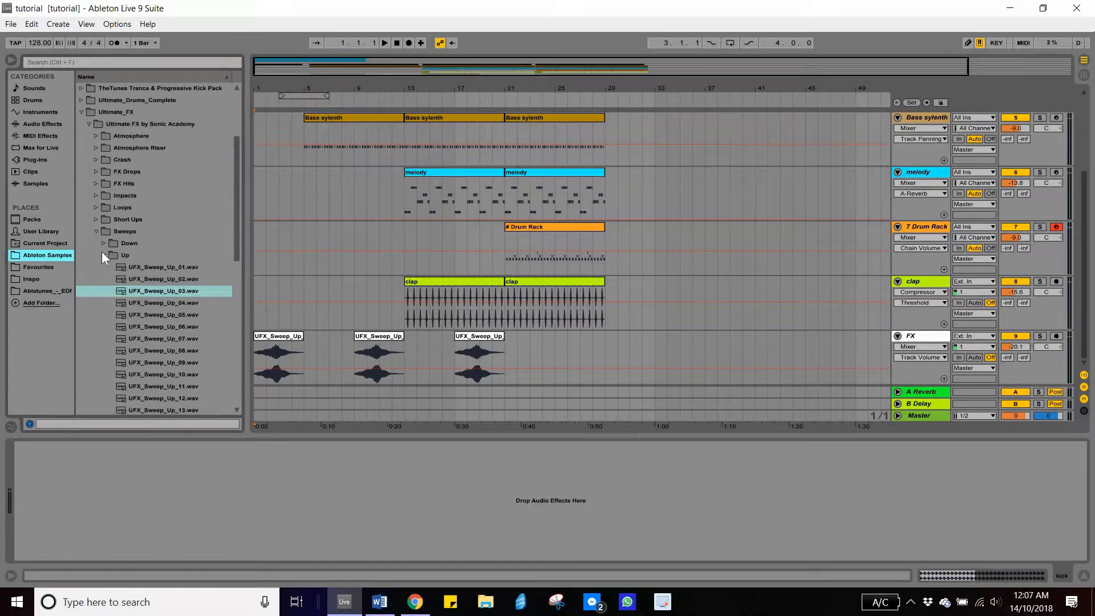
{"action": "left_click", "coordinate": [142, 303]}
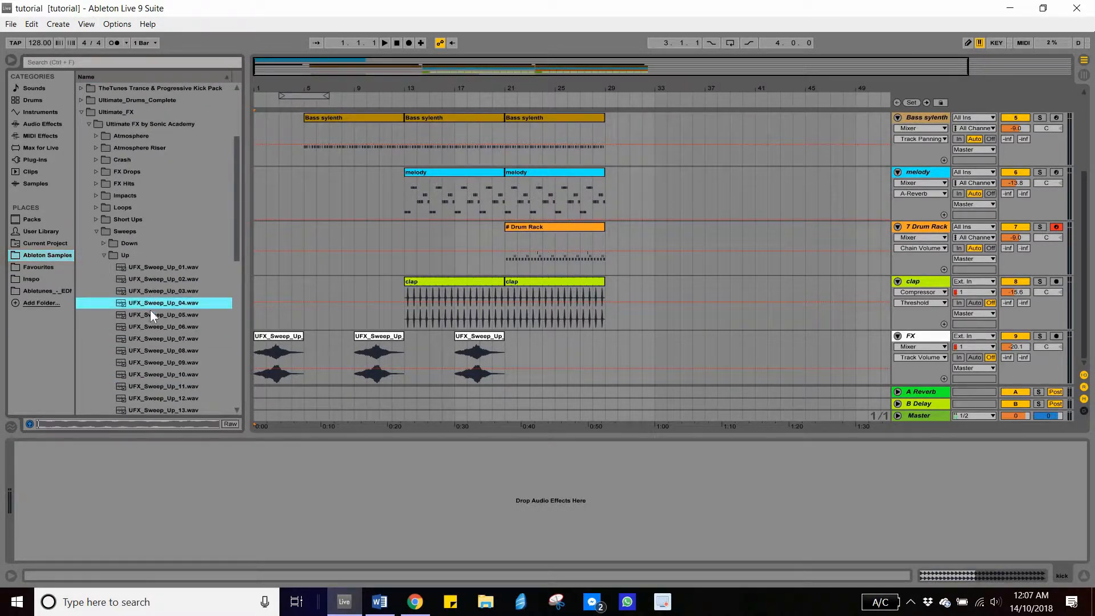
{"action": "left_click", "coordinate": [153, 315]}
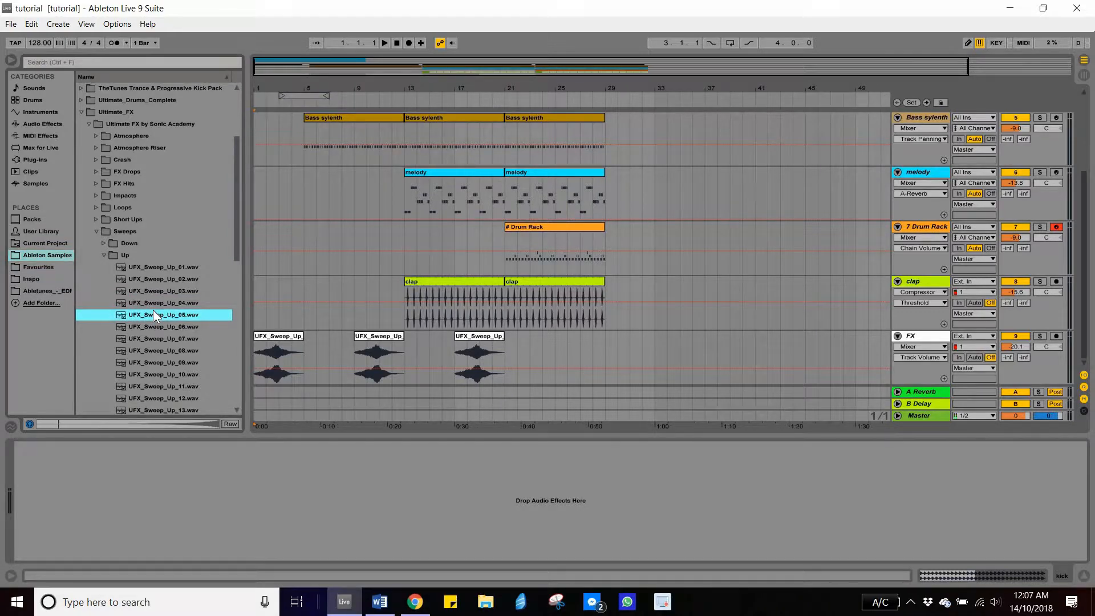
Add an audio track below the FX track and place UFX_Sweep_Up_05 on it at bar 5.
{"action": "key", "text": "ctrl+t"}
{"action": "left_click_drag", "start_coordinate": [914, 118], "coordinate": [918, 381]}
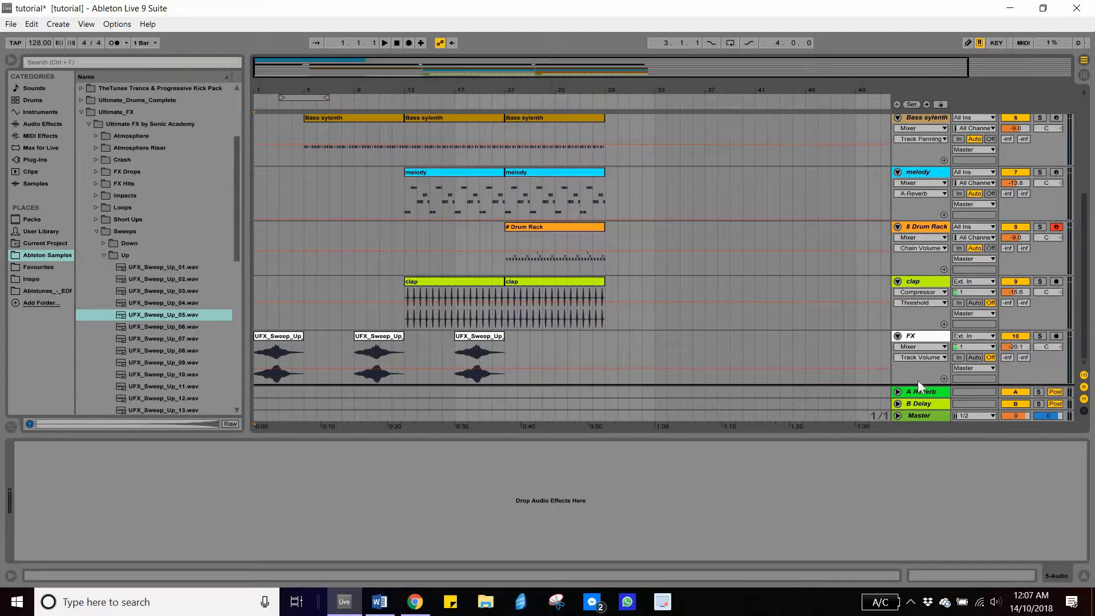
{"action": "left_click_drag", "start_coordinate": [178, 315], "coordinate": [327, 342]}
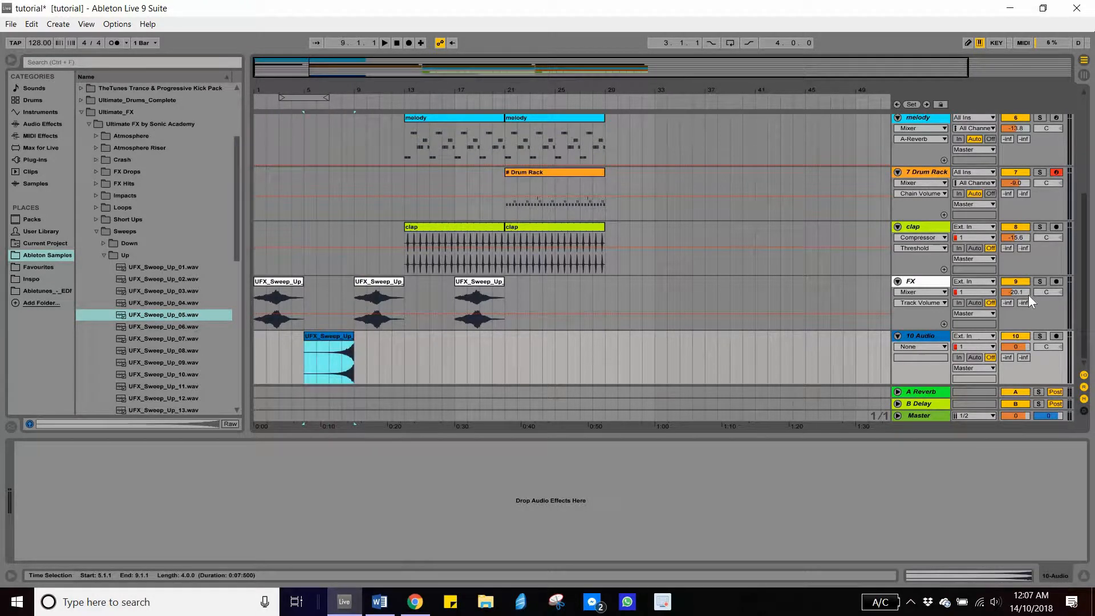
Rename the FX track as "FX sweep" and the new audio track as "FX up".
{"action": "left_click", "coordinate": [1025, 292]}
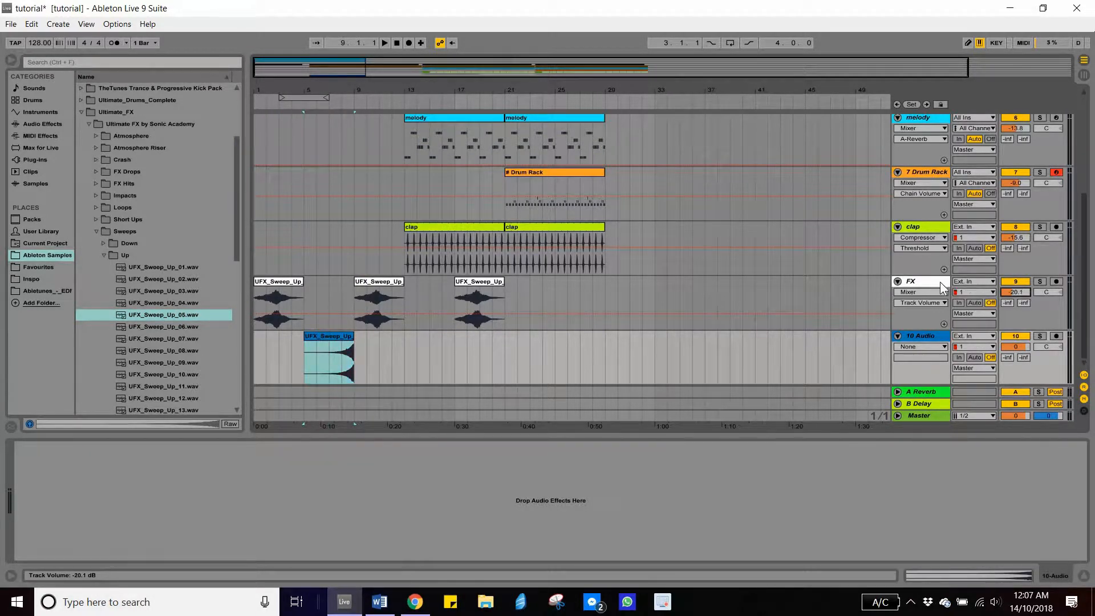
{"action": "left_click", "coordinate": [926, 287]}
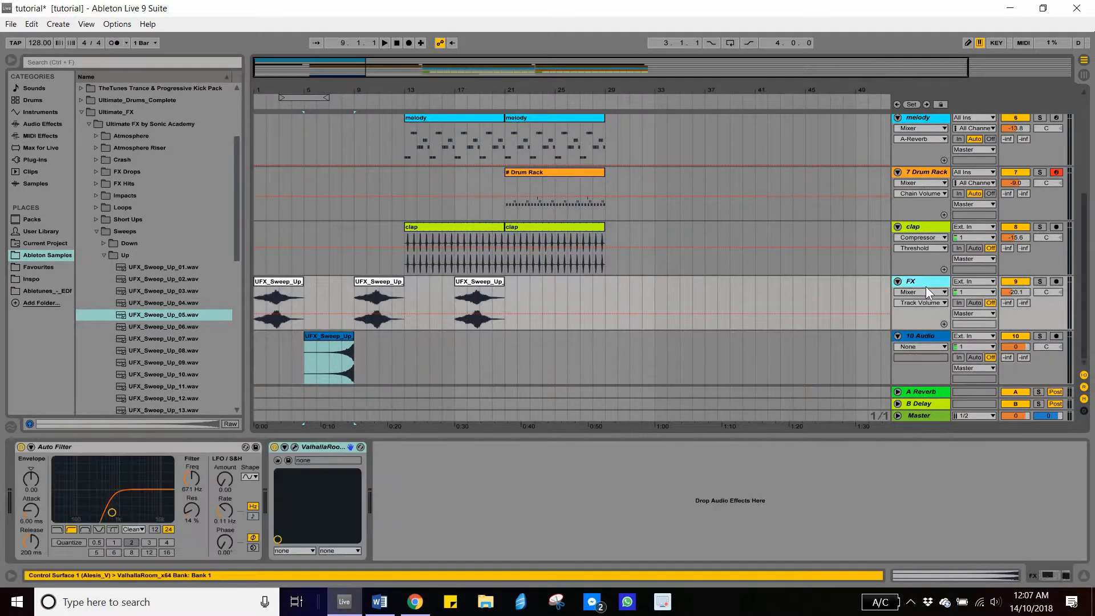
{"action": "type", "text": "FX sweep"}
{"action": "key", "text": "Return"}
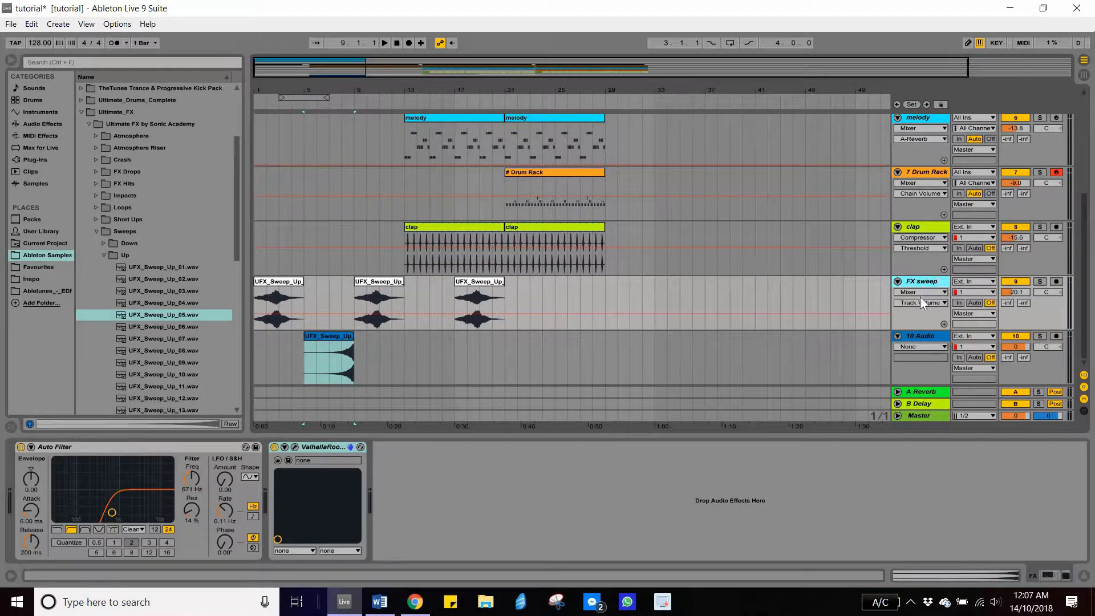
{"action": "left_click", "coordinate": [934, 333]}
{"action": "type", "text": "FX"}
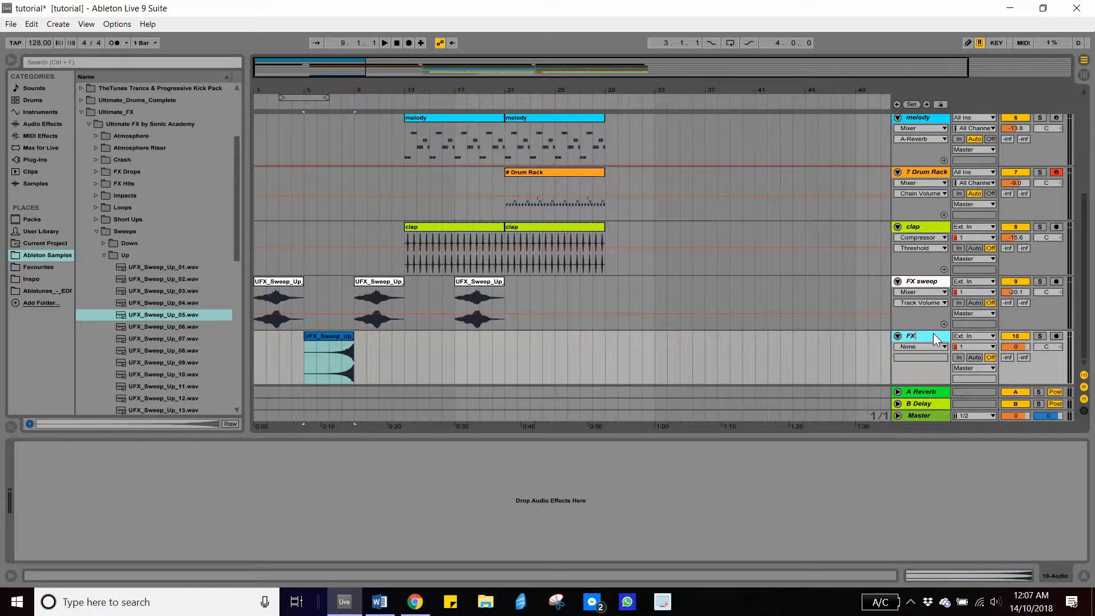
{"action": "type", "text": " up"}
Play the UFX_Sweep_Up_05 clip and lower the FX up track's volume to -14.4 dB.
{"action": "left_click", "coordinate": [347, 350]}
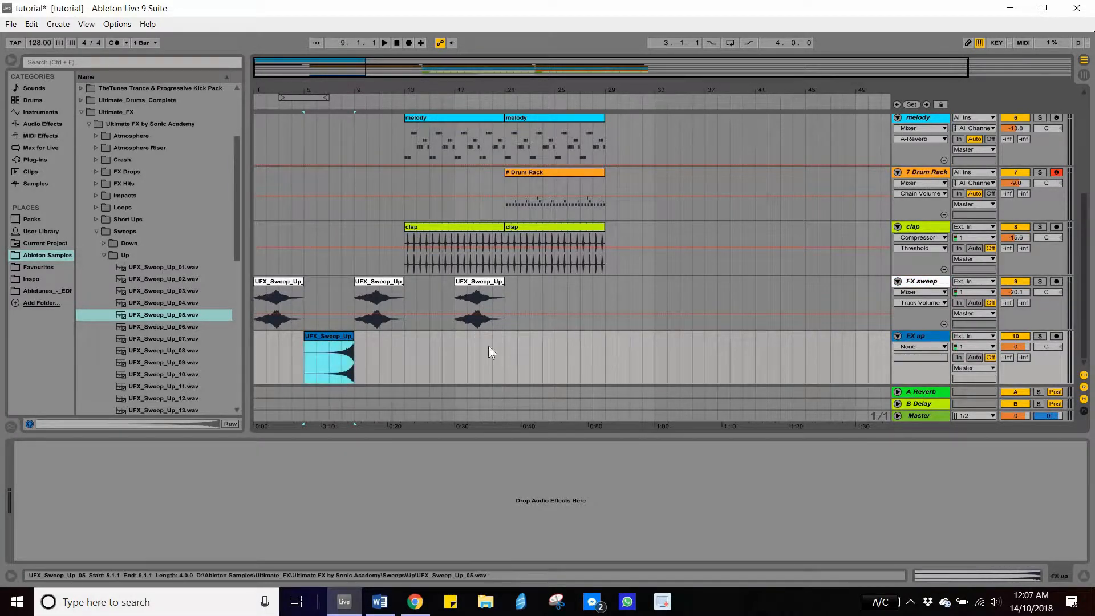
{"action": "key", "text": "space"}
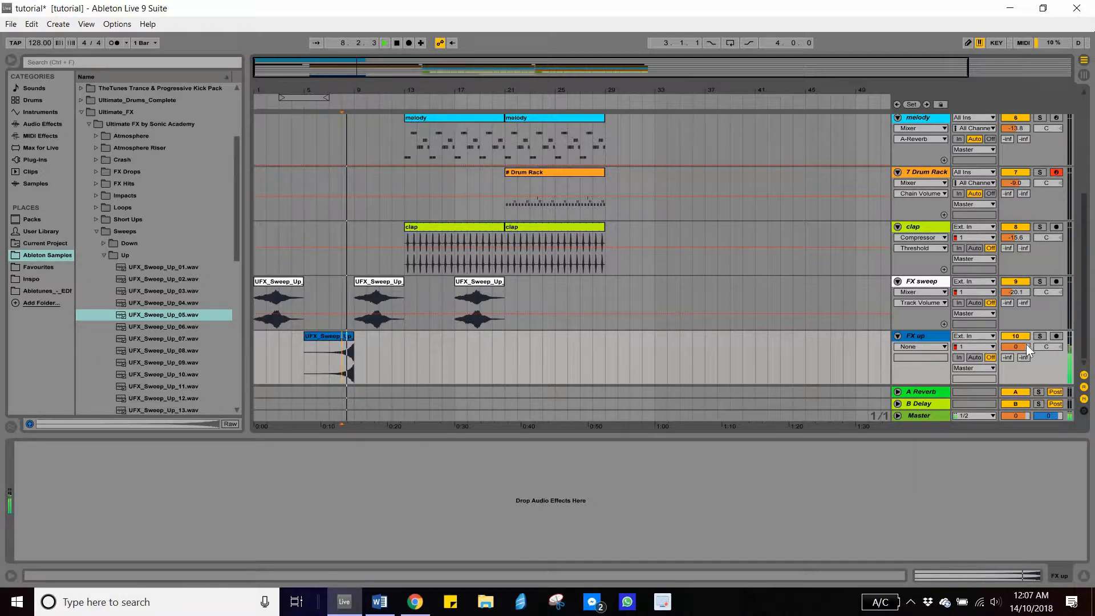
{"action": "left_click_drag", "start_coordinate": [1026, 345], "coordinate": [999, 345]}
{"action": "key", "text": "space"}
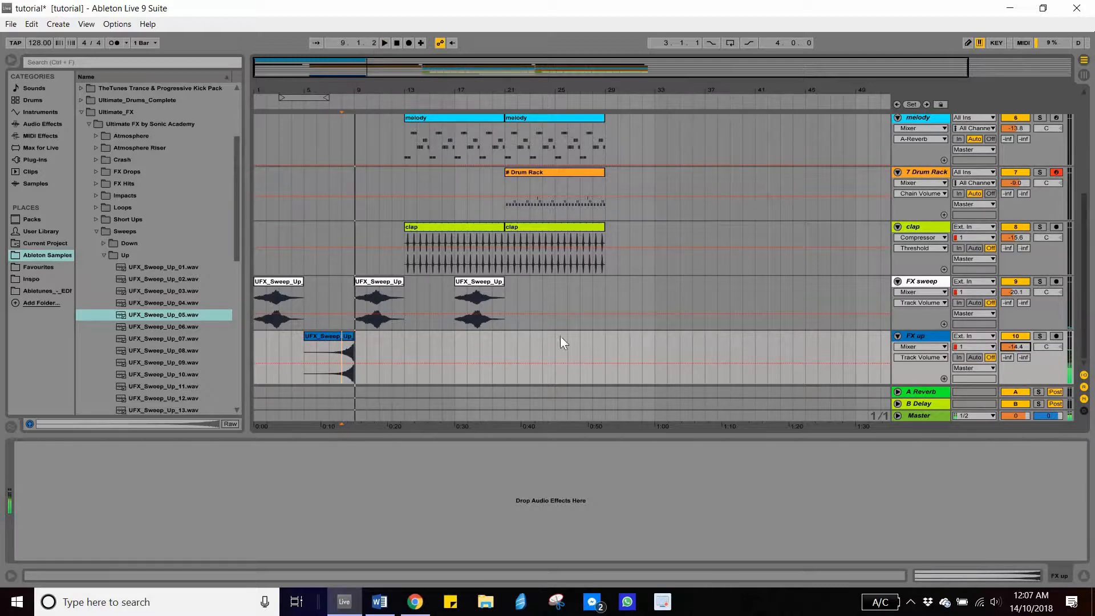
{"action": "left_click", "coordinate": [750, 310]}
{"action": "left_click", "coordinate": [168, 446]}
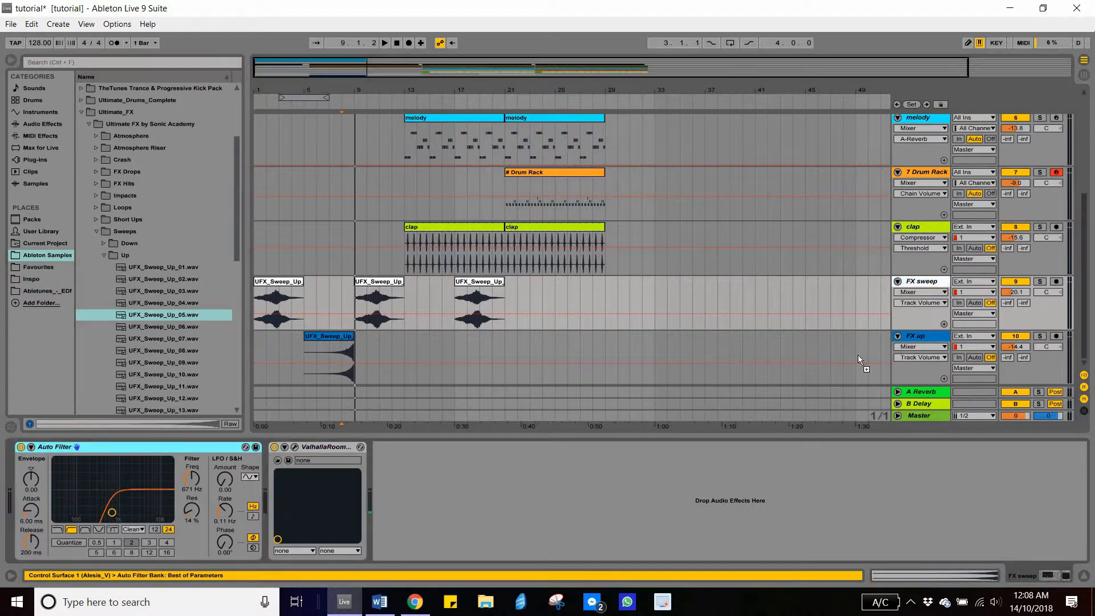
{"action": "key", "text": "ctrl+d"}
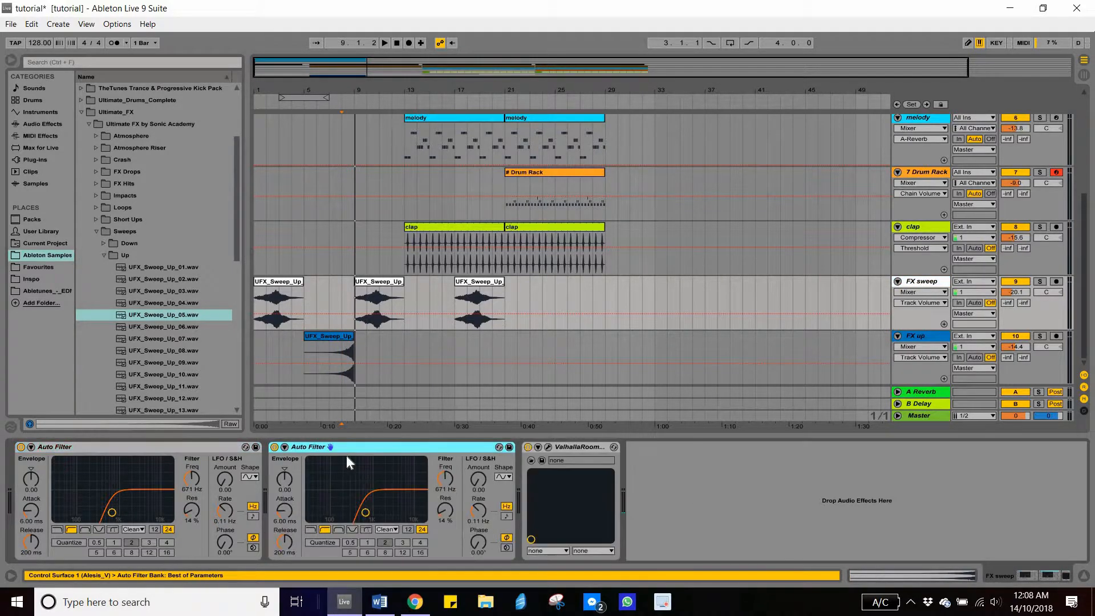
{"action": "key", "text": "Delete"}
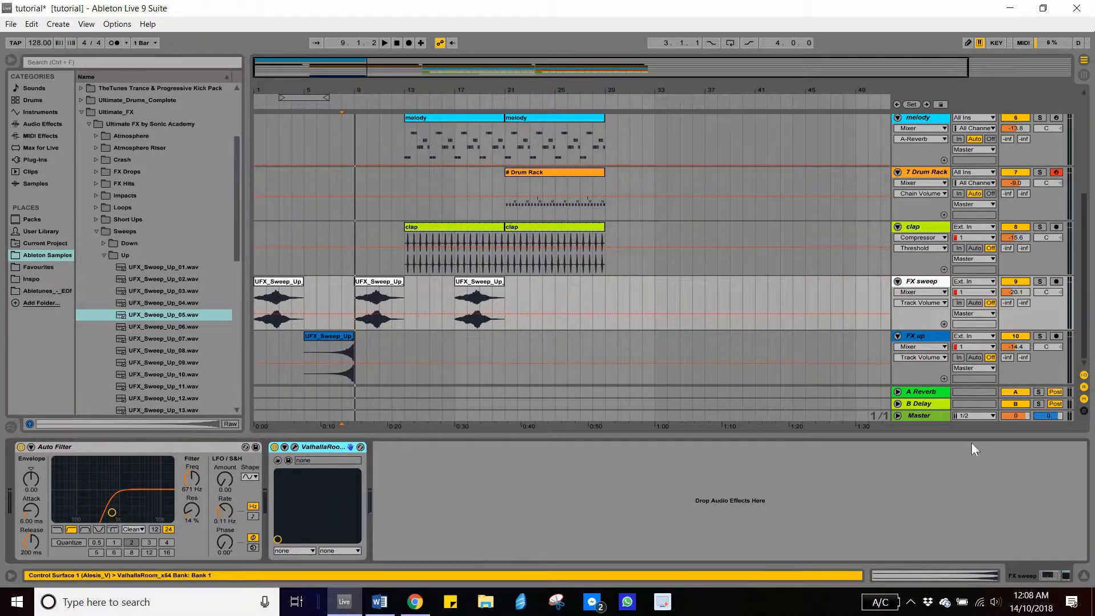
Copy the Auto Filter and ValhallaRoom effects from the FX sweep track onto the FX up track.
{"action": "left_click", "coordinate": [918, 282]}
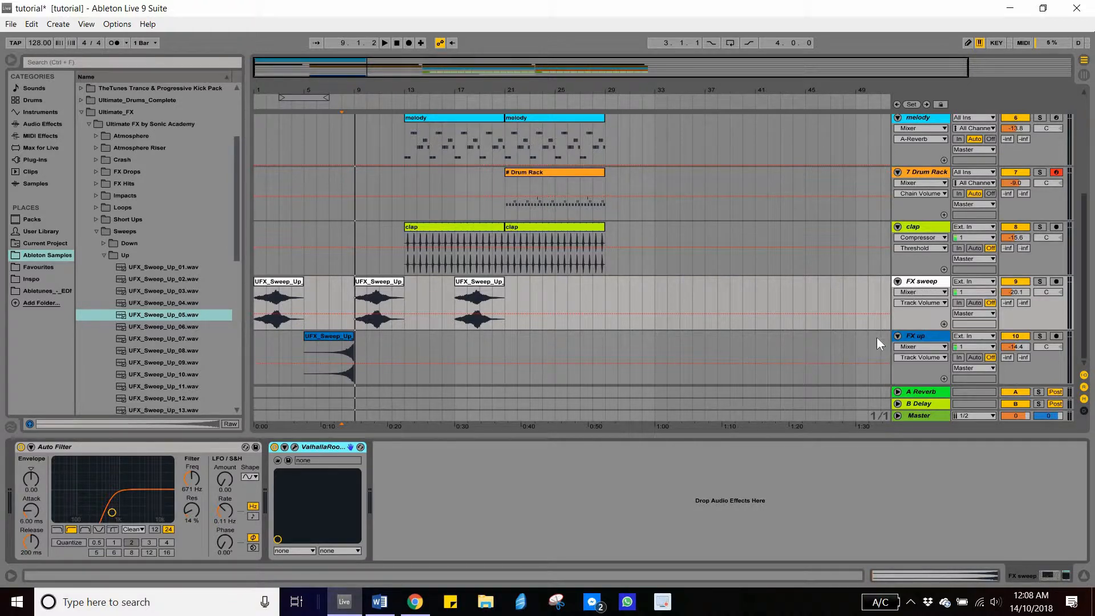
{"action": "left_click", "coordinate": [172, 475]}
{"action": "left_click_drag", "start_coordinate": [167, 449], "coordinate": [919, 336]}
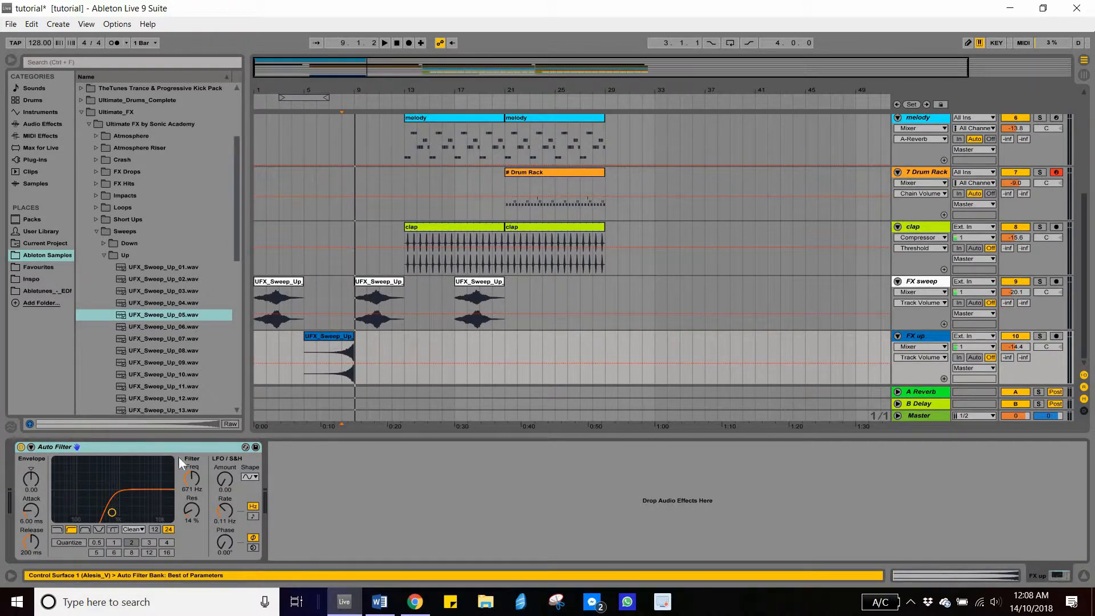
{"action": "left_click", "coordinate": [925, 287]}
{"action": "left_click", "coordinate": [919, 337]}
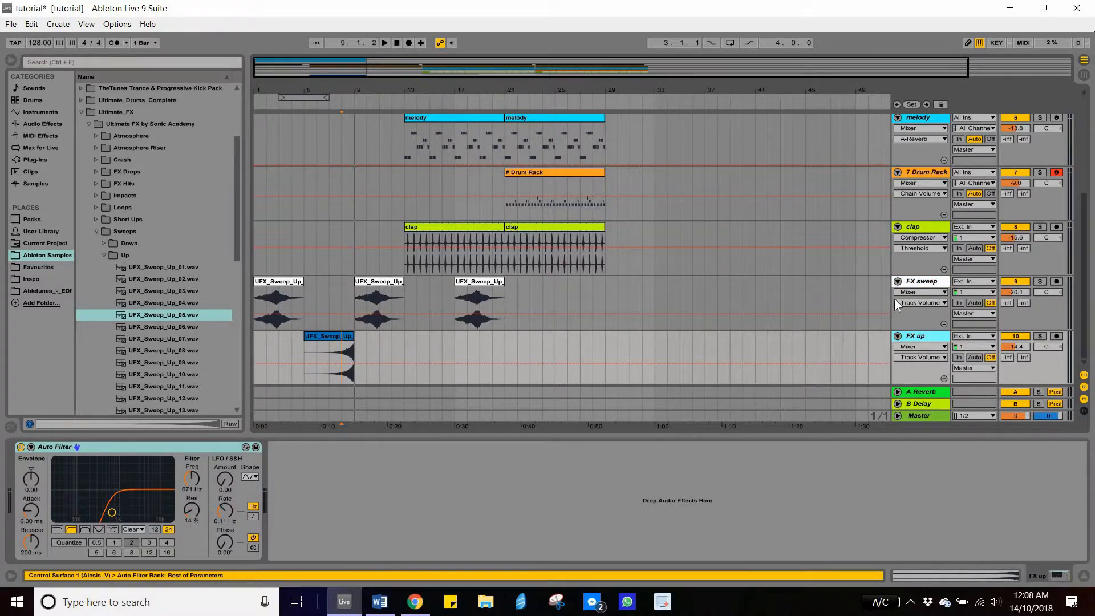
{"action": "left_click", "coordinate": [924, 286]}
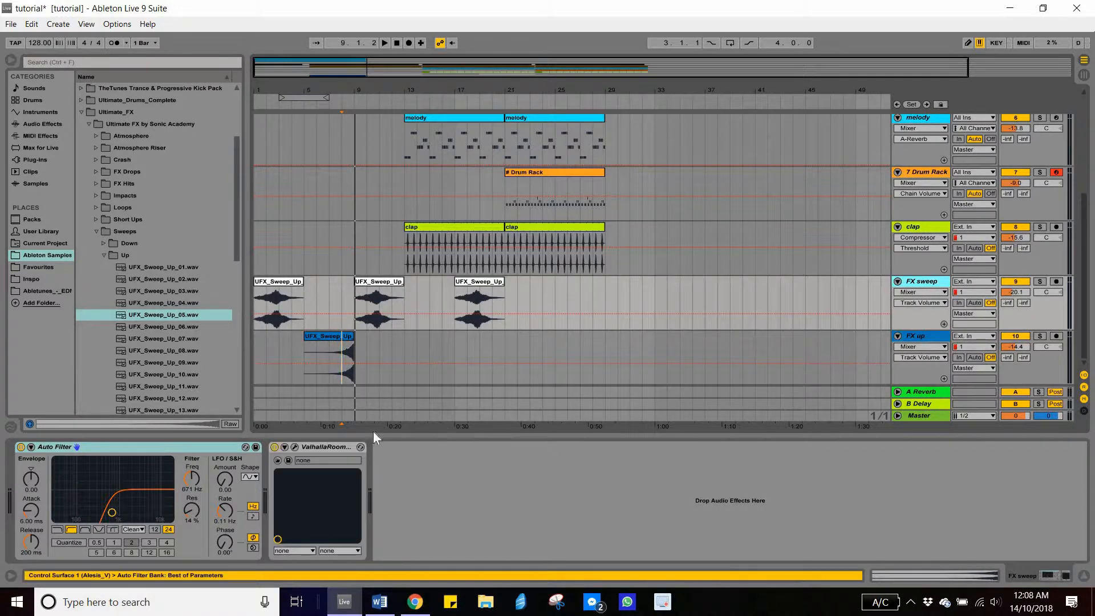
{"action": "left_click_drag", "start_coordinate": [324, 447], "coordinate": [936, 342]}
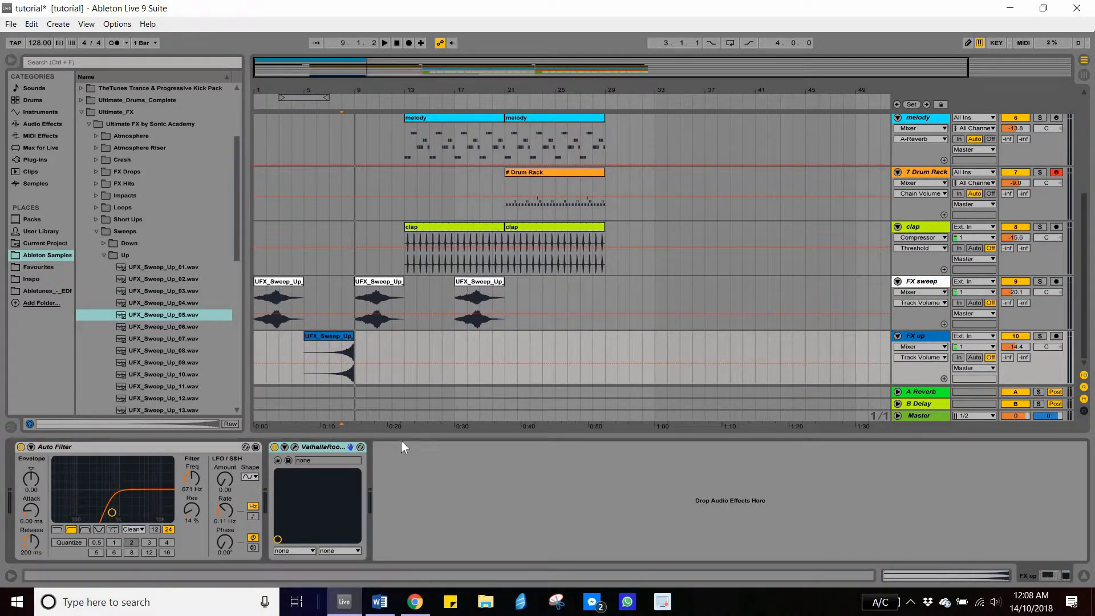
Set the FX up track's ValhallaRoom mix to 24.4 % and its decay to 10.16 s while checking the sound.
{"action": "left_click", "coordinate": [295, 447]}
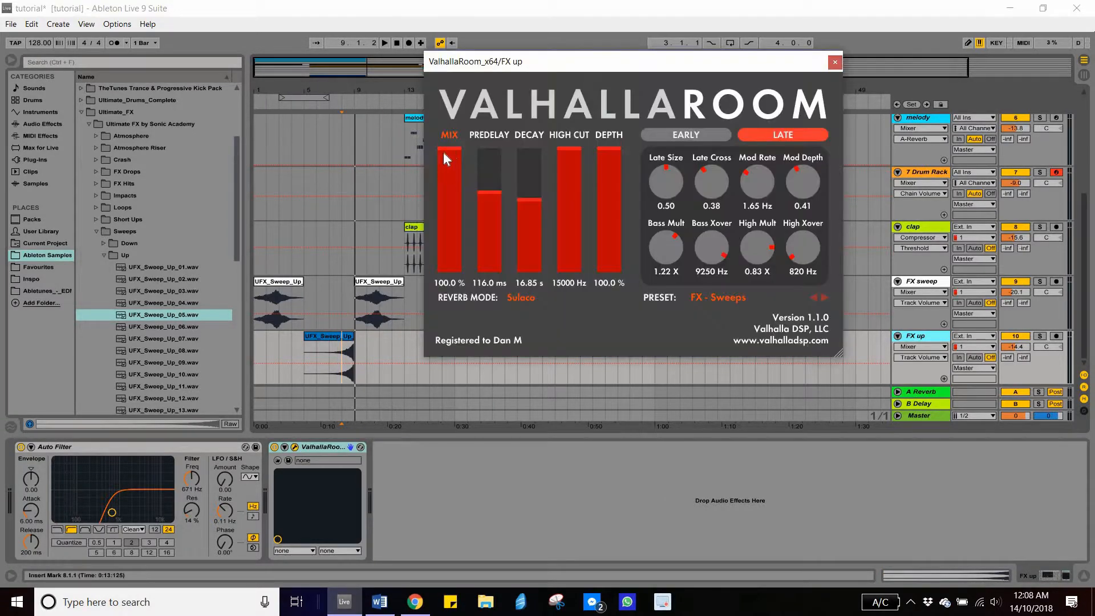
{"action": "left_click_drag", "start_coordinate": [456, 185], "coordinate": [459, 241]}
{"action": "left_click", "coordinate": [741, 299]}
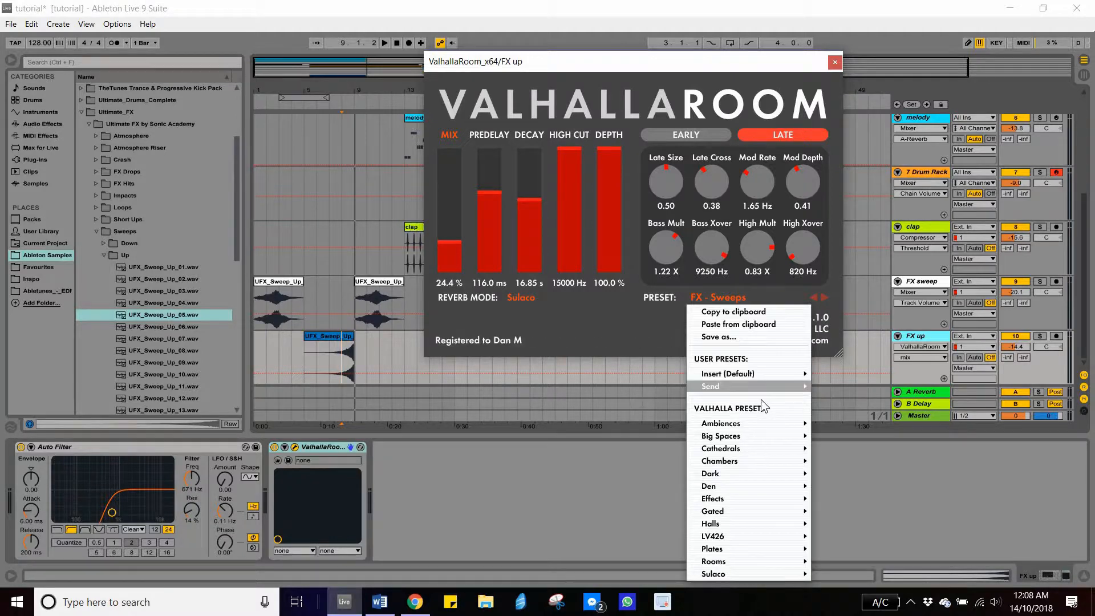
{"action": "left_click", "coordinate": [335, 356]}
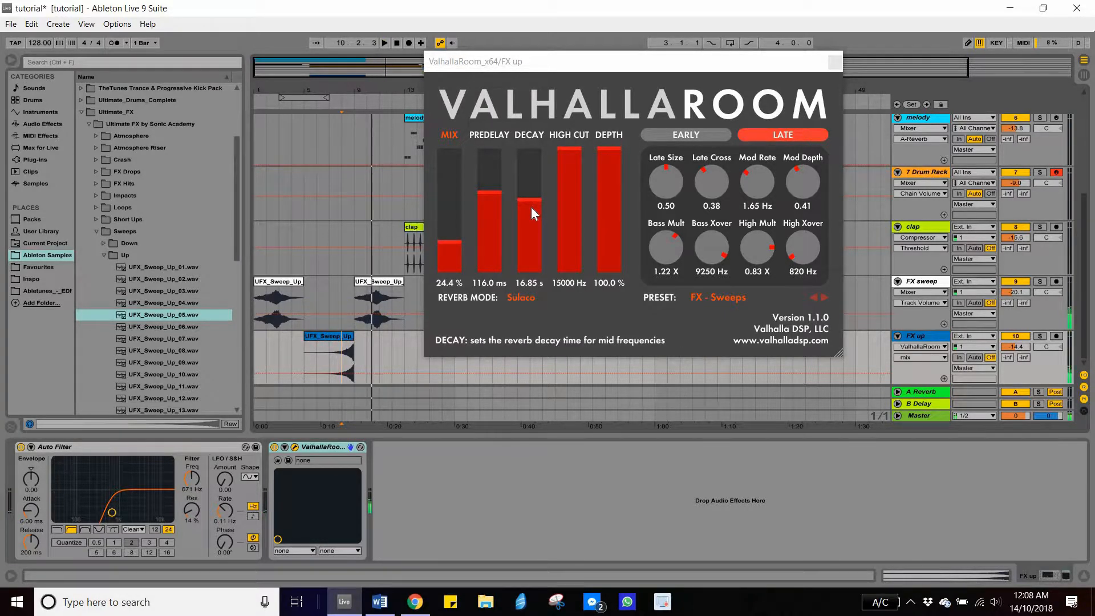
{"action": "left_click_drag", "start_coordinate": [531, 207], "coordinate": [532, 210]}
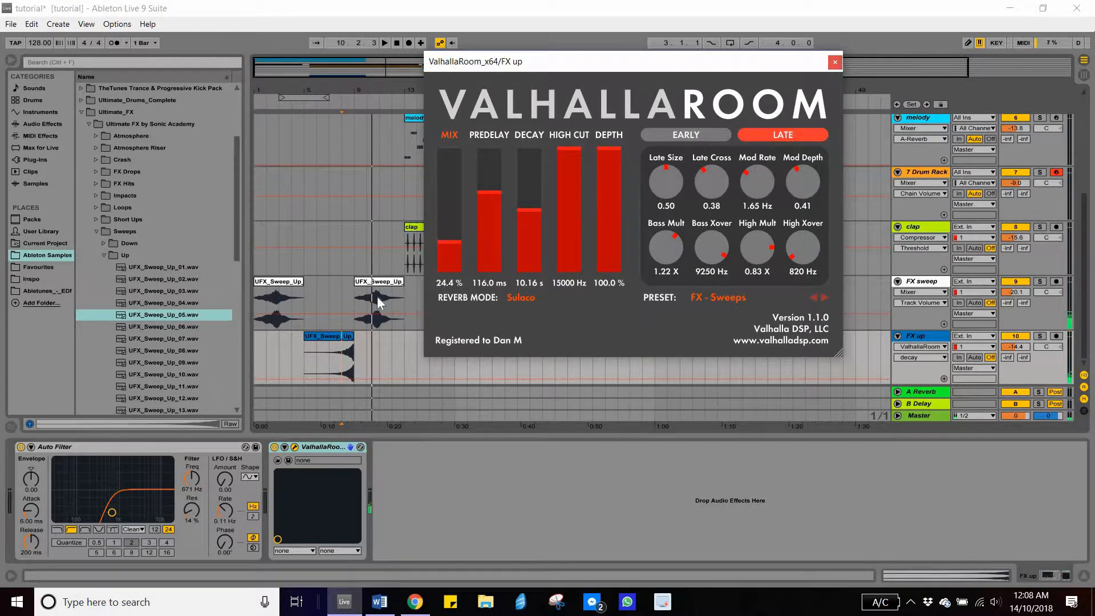
Solo the FX sweep track, play its clip at bar 9, and open that clip's sample view.
{"action": "left_click", "coordinate": [379, 282]}
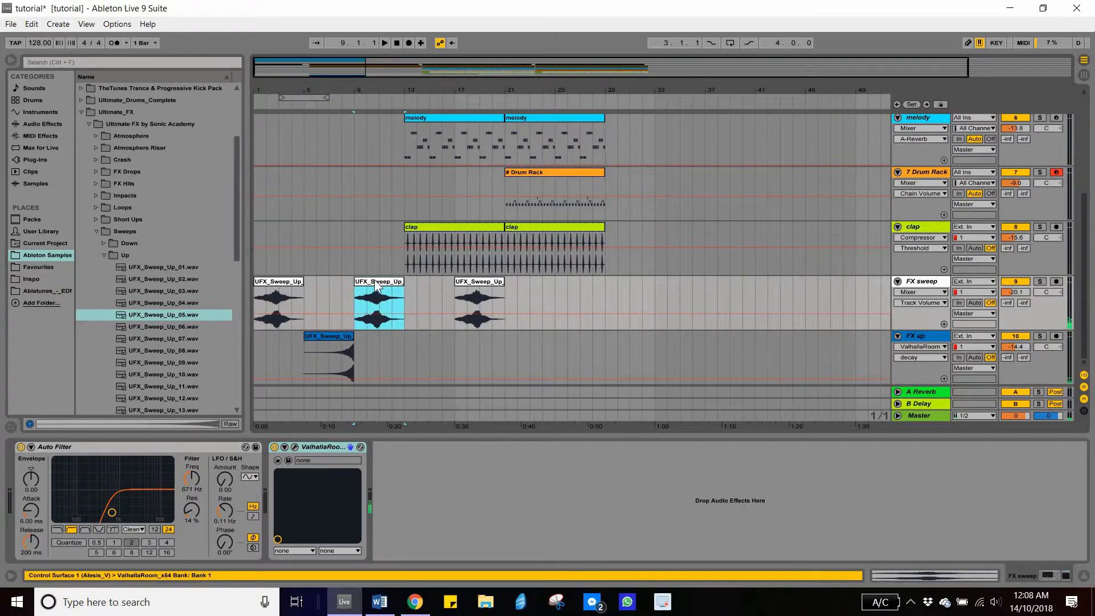
{"action": "key", "text": "s"}
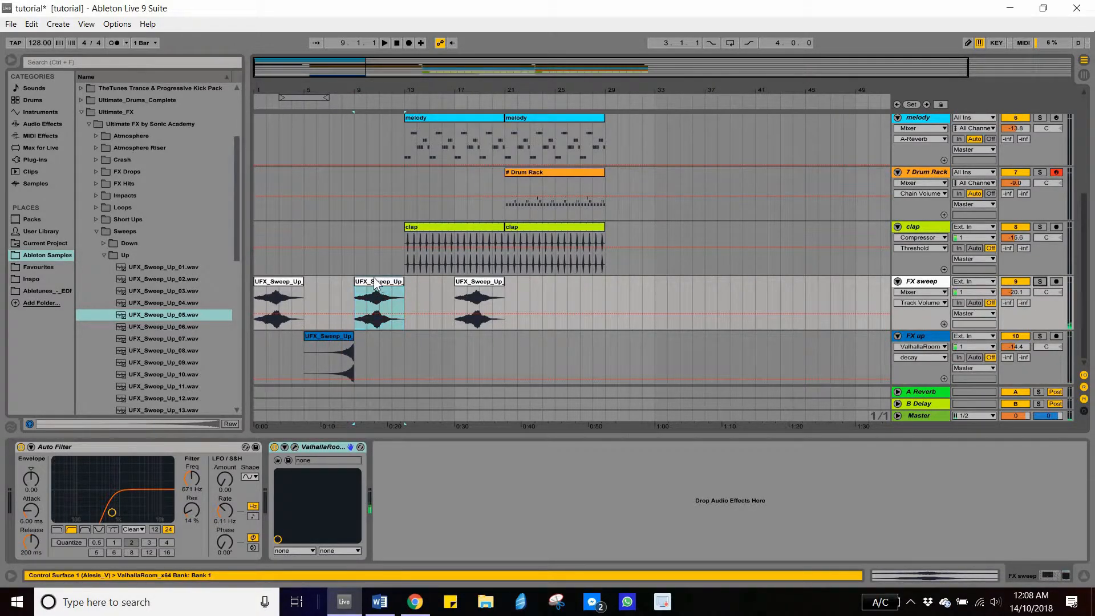
{"action": "key", "text": "space"}
{"action": "double_click", "coordinate": [382, 282]}
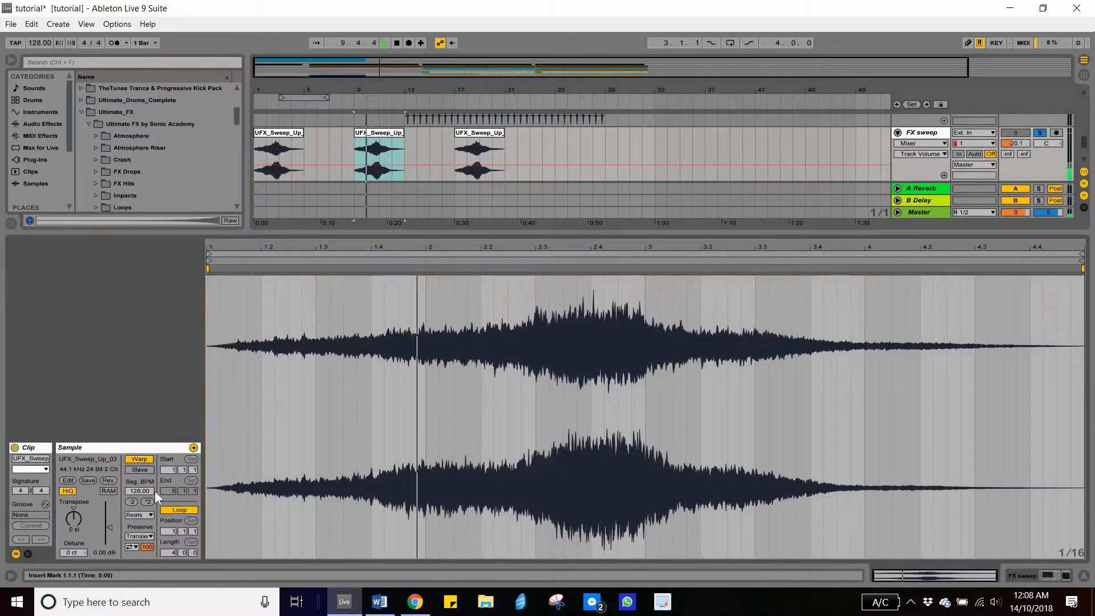
{"action": "key", "text": "space"}
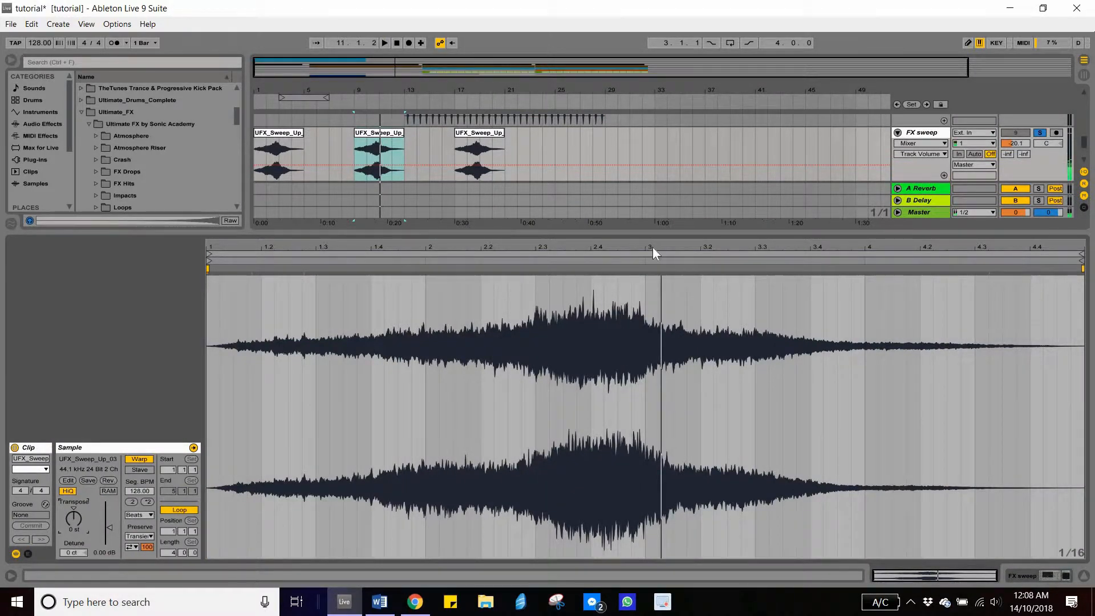
Hide the clip details, solo the Bass sylenth track alongside FX sweep, and play both together.
{"action": "key", "text": "ctrl+alt+l"}
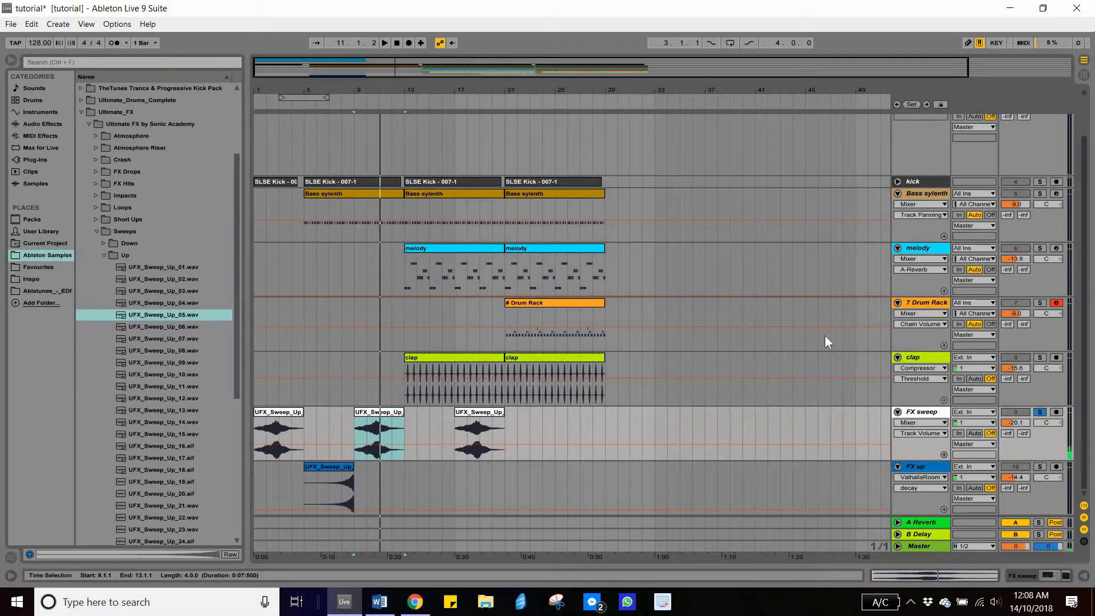
{"action": "scroll", "coordinate": [795, 361], "scroll_direction": "up", "scroll_amount": 1}
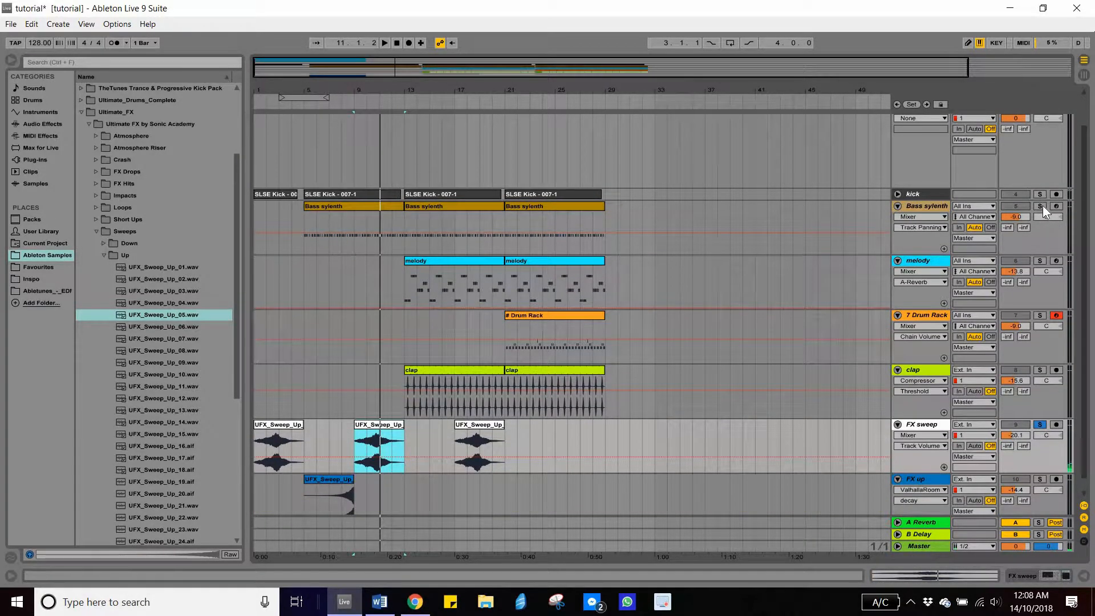
{"action": "left_click", "coordinate": [1042, 206]}
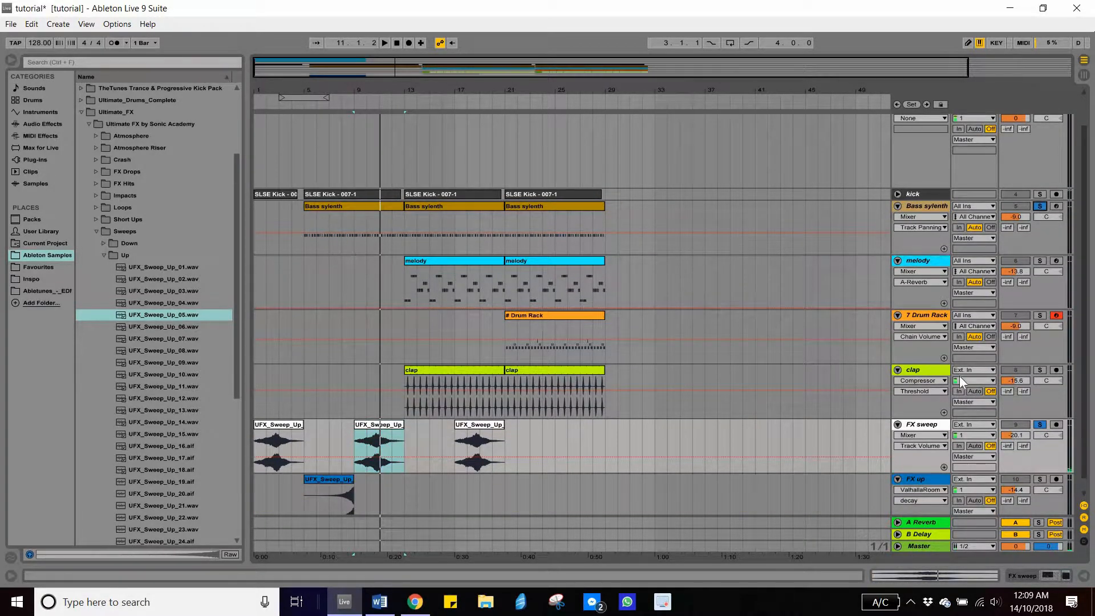
{"action": "key", "text": "space"}
Transpose the FX sweep clip at bar 9 to 2 semitones, matching it against the bass by repeated playback.
{"action": "double_click", "coordinate": [393, 426]}
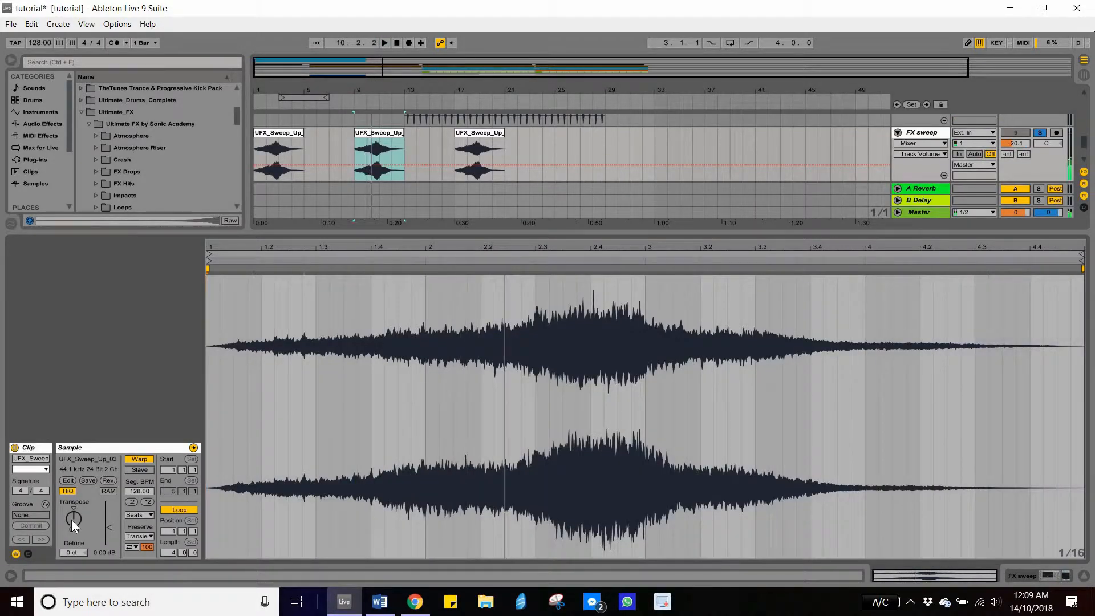
{"action": "key", "text": "space"}
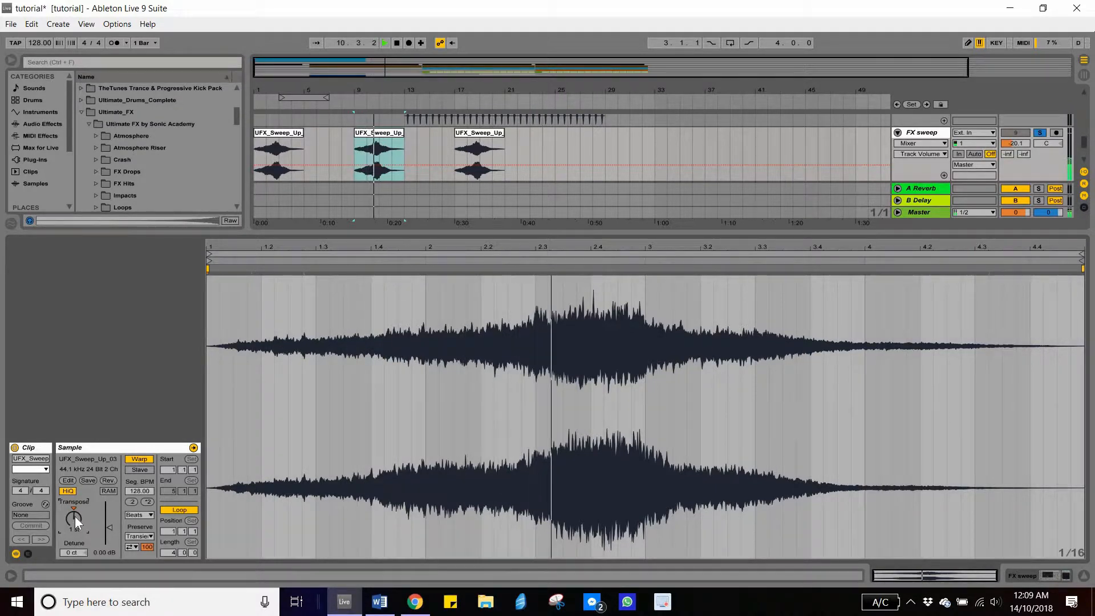
{"action": "key", "text": "space"}
{"action": "key", "text": "space"}
{"action": "left_click_drag", "start_coordinate": [74, 515], "coordinate": [84, 508]}
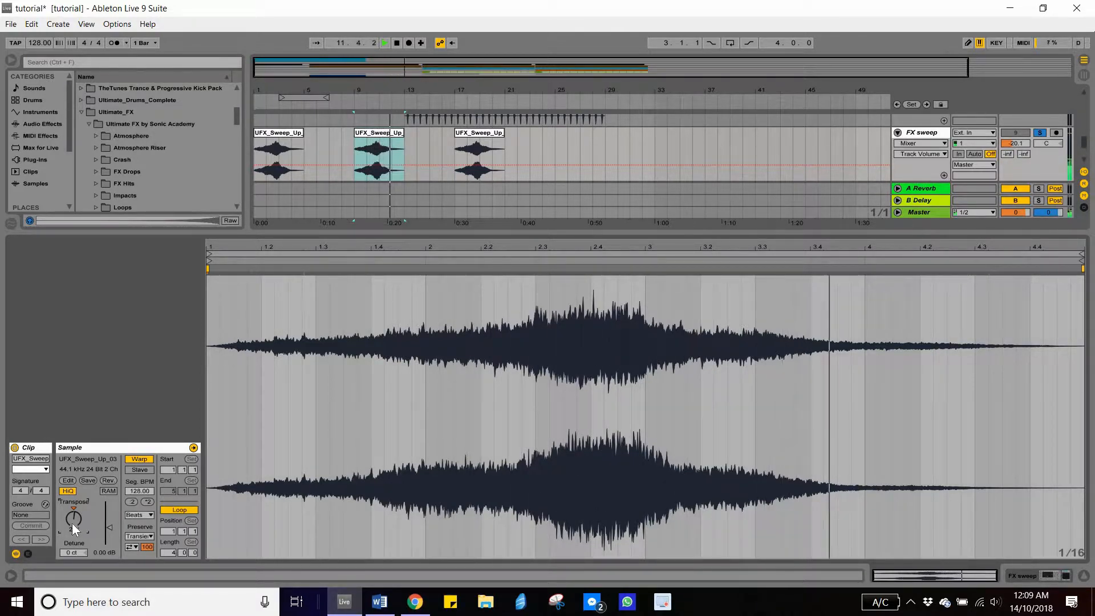
{"action": "key", "text": "Up"}
{"action": "key", "text": "space"}
{"action": "key", "text": "space"}
{"action": "key", "text": "Down"}
{"action": "key", "text": "space"}
{"action": "key", "text": "space"}
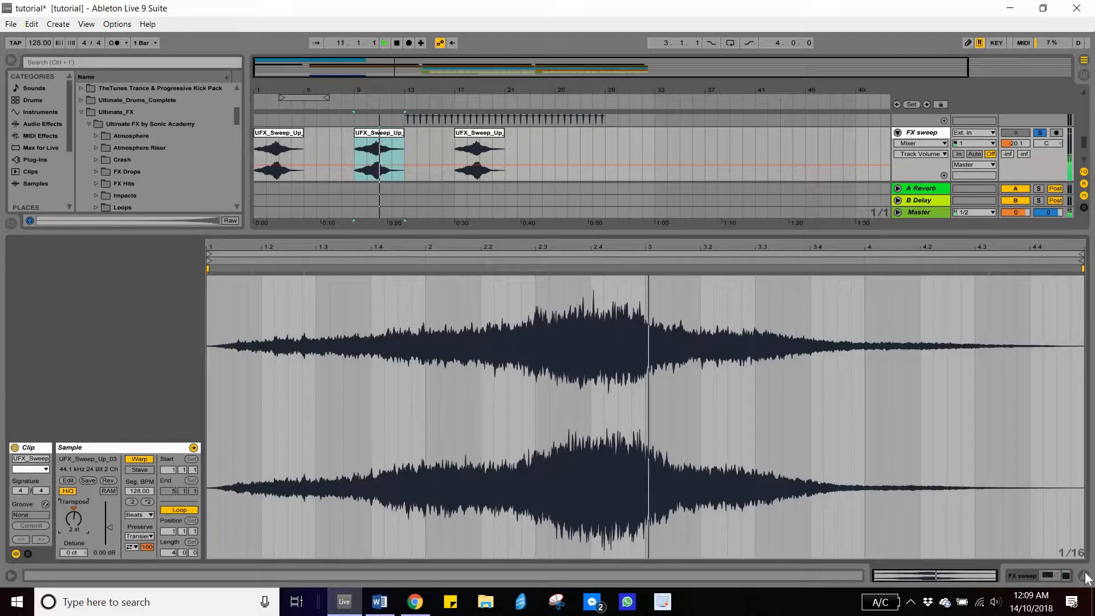
{"action": "key", "text": "ctrl+alt+l"}
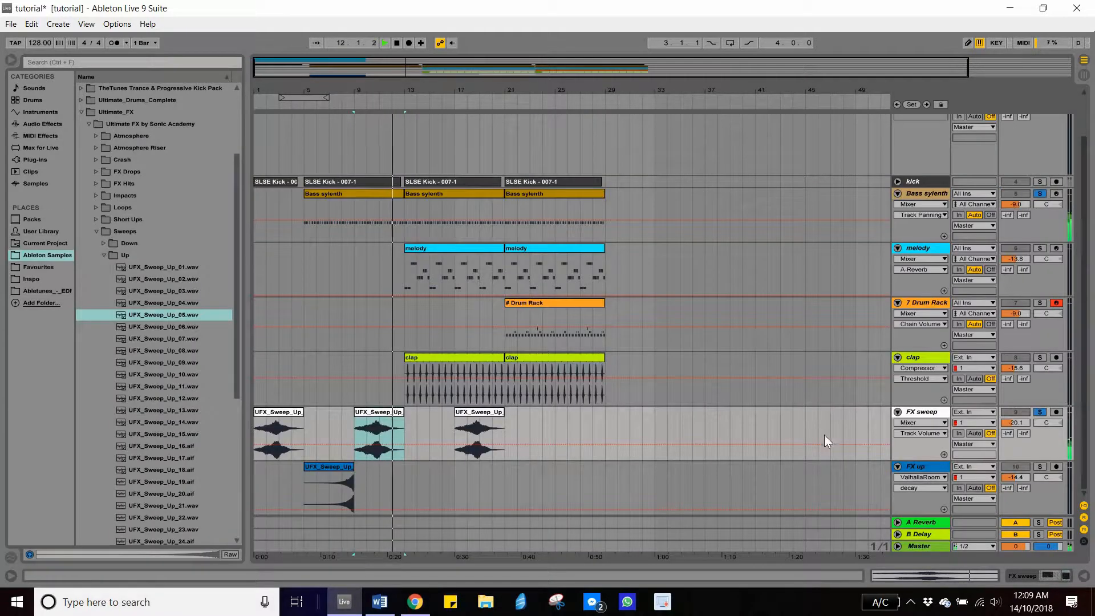
{"action": "key", "text": "space"}
Copy the bar 1 FX sweep clip over the sweeps at bars 9 and 17, and play from bar 17.
{"action": "left_click", "coordinate": [273, 419]}
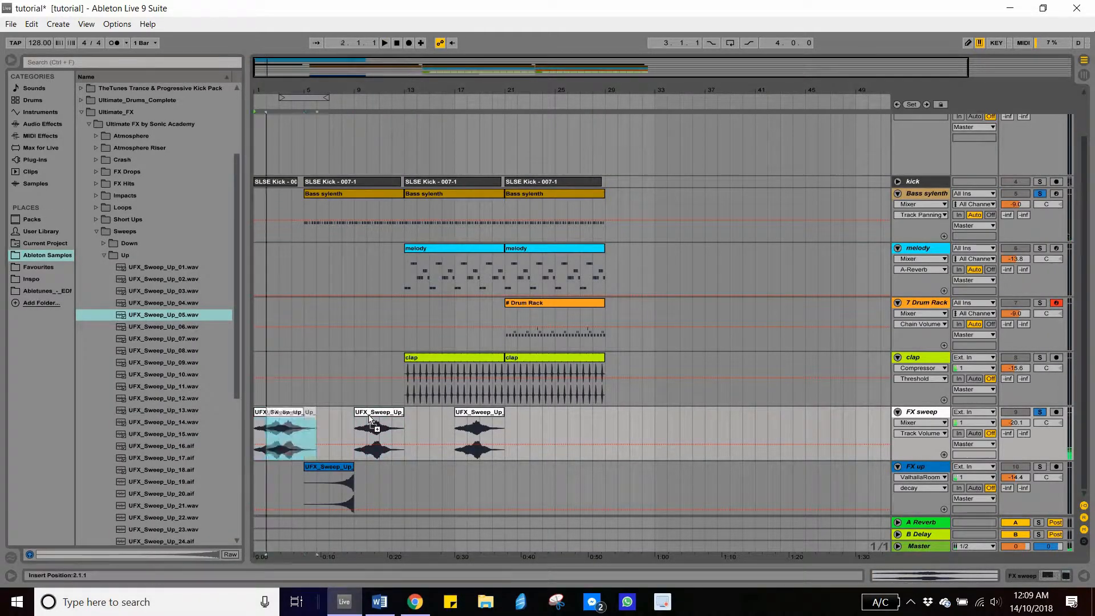
{"action": "left_click", "coordinate": [371, 412]}
{"action": "left_click_drag", "start_coordinate": [410, 418], "coordinate": [445, 416]}
{"action": "key", "text": "space"}
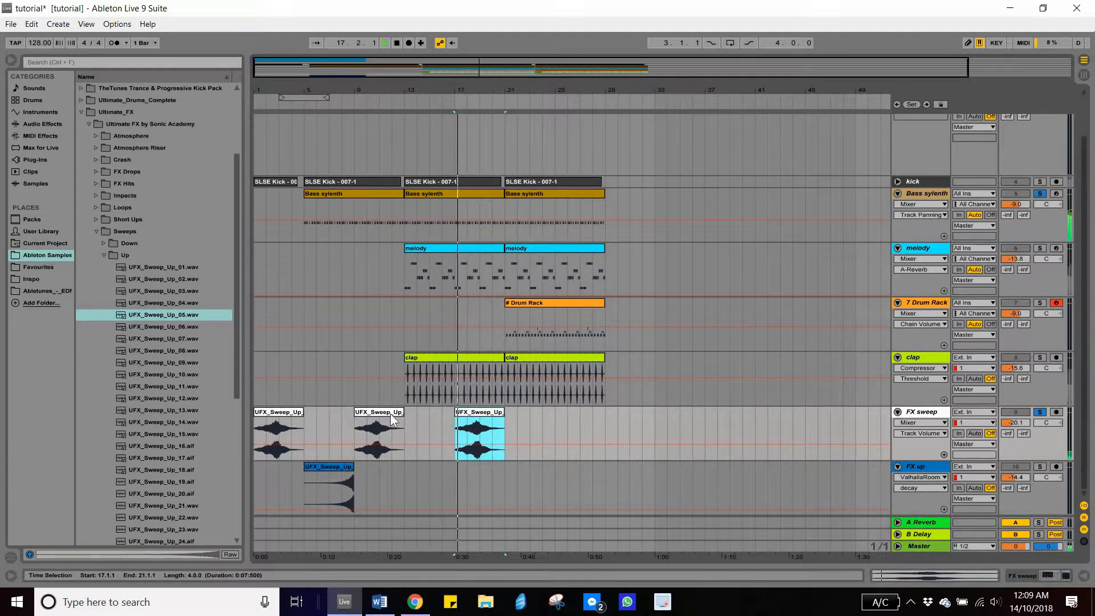
{"action": "key", "text": "space"}
Adjust the transposition of the FX sweep clip at bar 1 and hide the clip details.
{"action": "double_click", "coordinate": [281, 413]}
{"action": "left_click_drag", "start_coordinate": [76, 518], "coordinate": [75, 512]}
{"action": "key", "text": "space"}
{"action": "left_click", "coordinate": [1085, 576]}
Replace the FX sweep clips at bars 9 and 17 with copies of the retuned bar 1 clip and check playback.
{"action": "left_click", "coordinate": [382, 414]}
{"action": "left_click", "coordinate": [481, 418]}
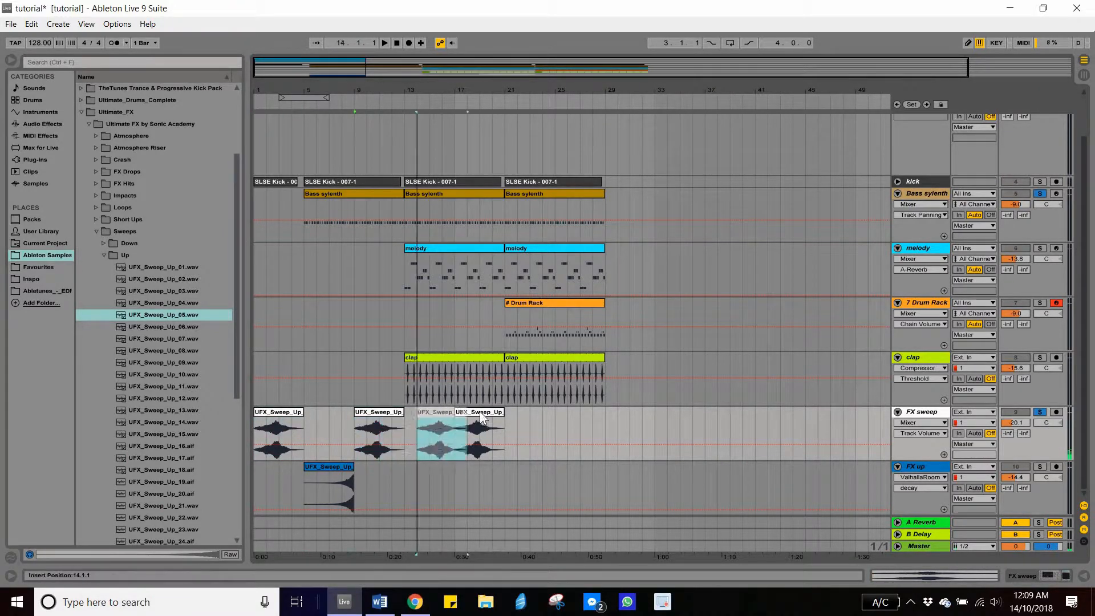
{"action": "key", "text": "space"}
{"action": "key", "text": "space"}
Arrange the FX up riser clips at bars 9, 13 and 17, leaving bar 5 empty.
{"action": "key", "text": "Home"}
{"action": "left_click_drag", "start_coordinate": [333, 467], "coordinate": [429, 460]}
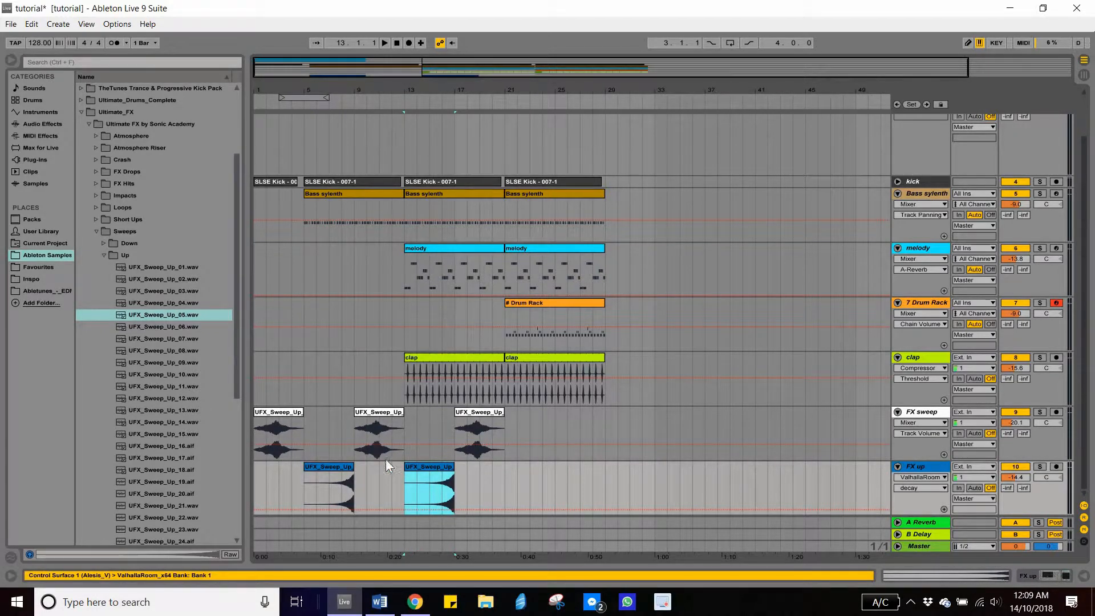
{"action": "left_click_drag", "start_coordinate": [429, 466], "coordinate": [477, 468]}
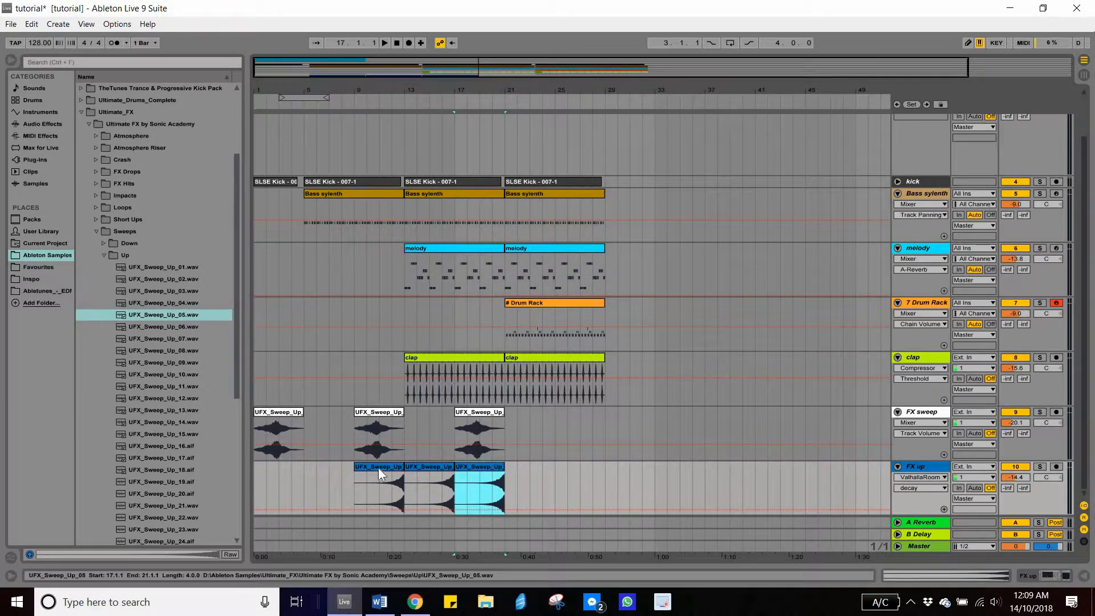
Play the whole arrangement from bar 1 and save the project.
{"action": "left_click", "coordinate": [258, 471]}
{"action": "key", "text": "space"}
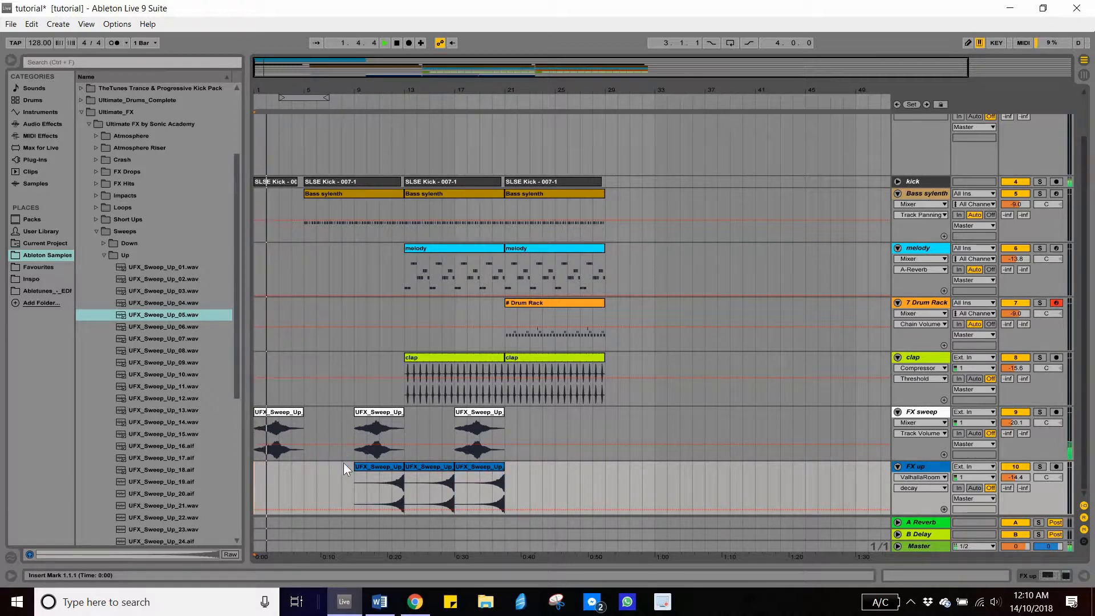
{"action": "key", "text": "ctrl+s"}
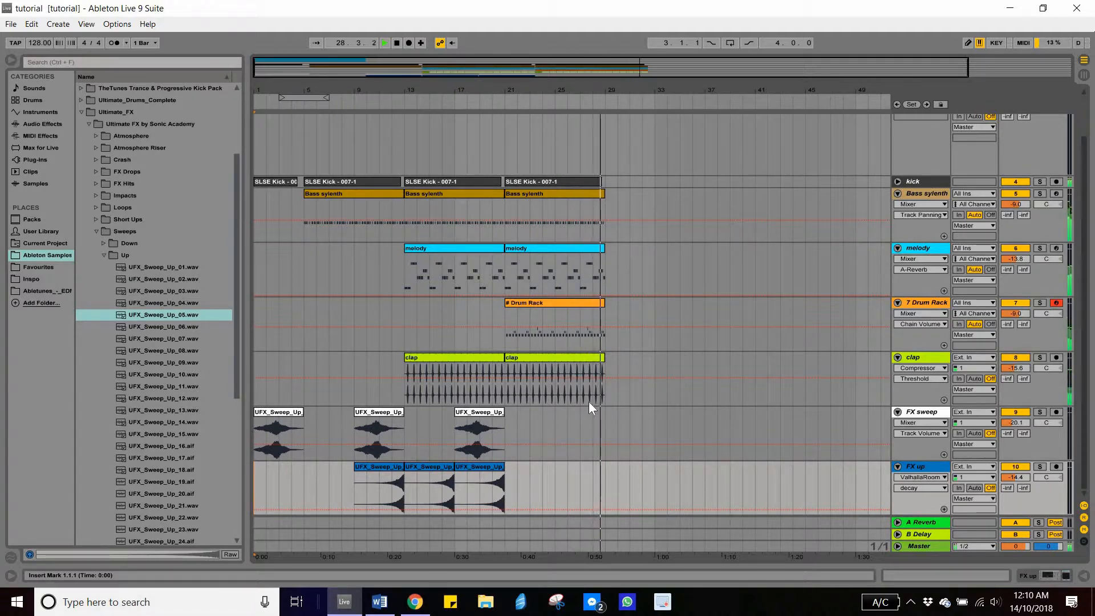
{"action": "key", "text": "space"}
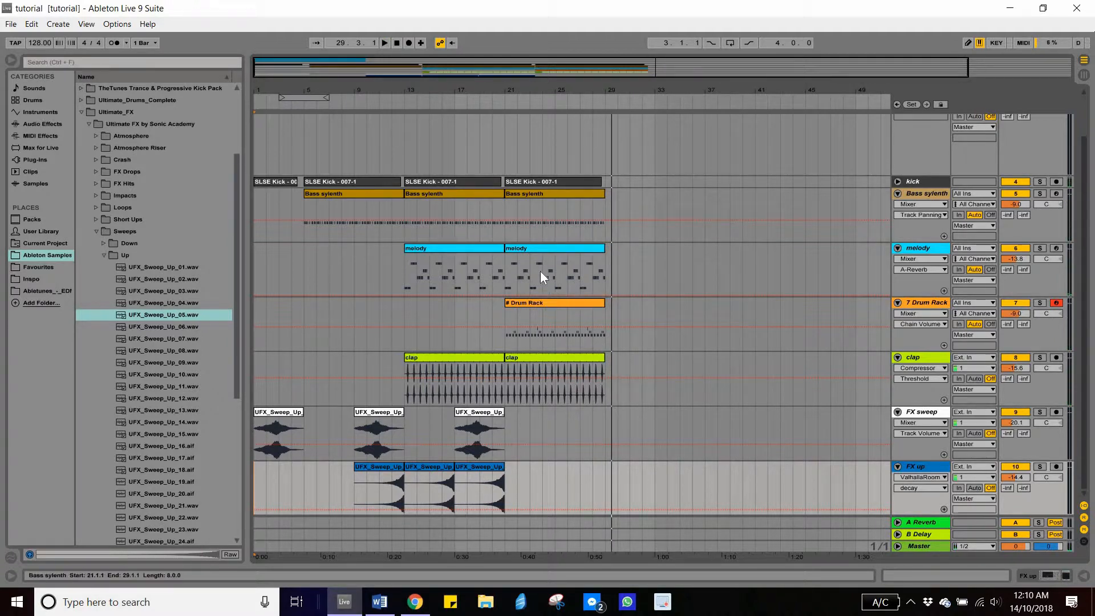
Open the Sylenth1 plug-in window of the melody track.
{"action": "left_click", "coordinate": [943, 251]}
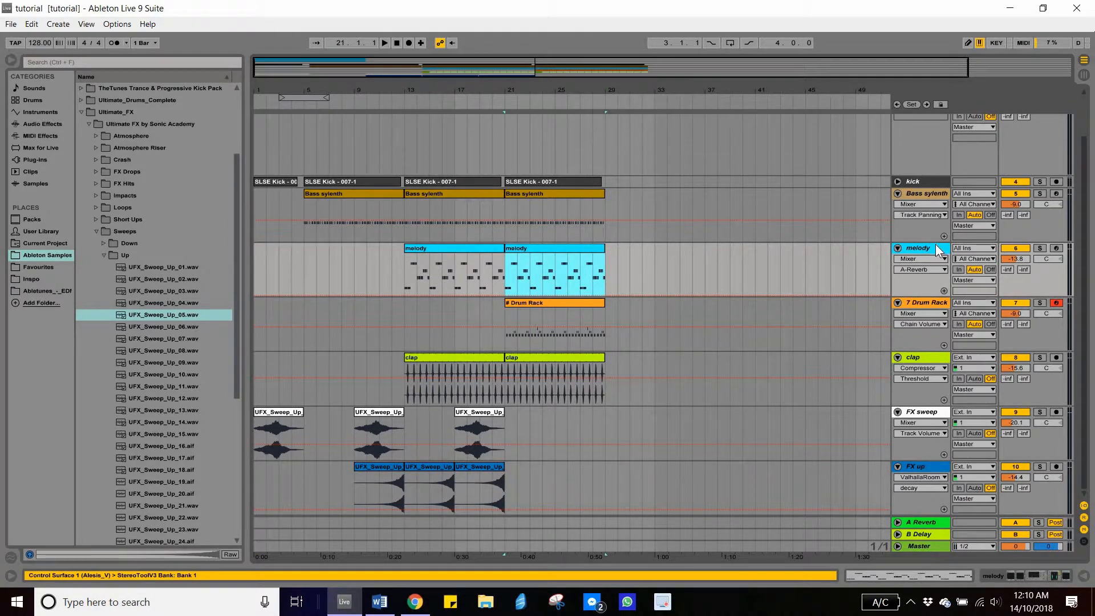
{"action": "double_click", "coordinate": [935, 248]}
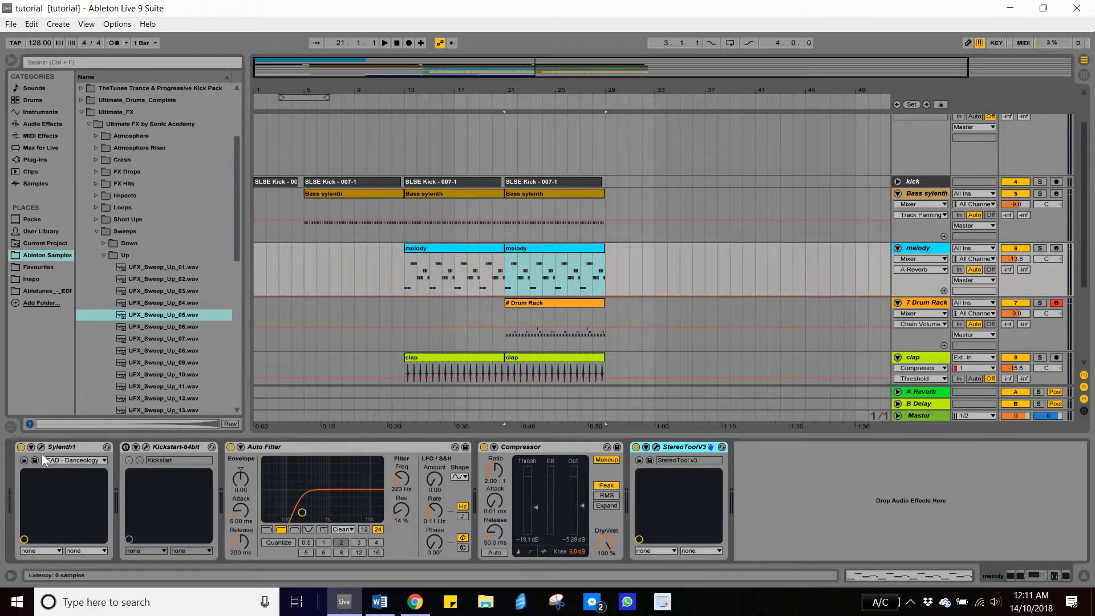
{"action": "left_click", "coordinate": [40, 448]}
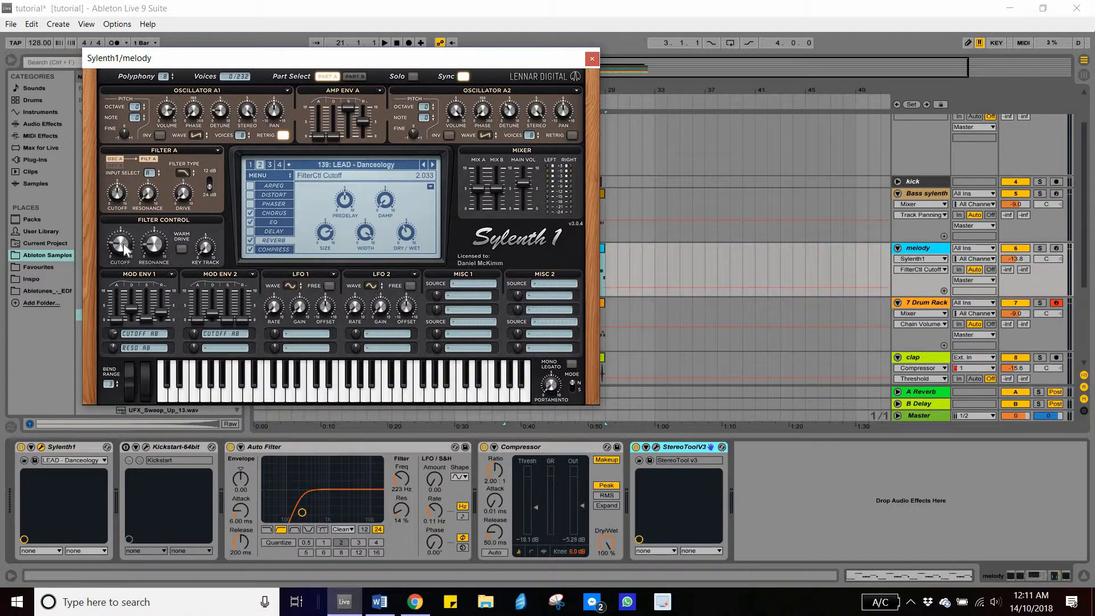
Try different Filter Control cutoff settings on the melody's Sylenth1 while playing from bar 21.
{"action": "key", "text": "space"}
{"action": "mouse_move", "coordinate": [122, 242]}
{"action": "left_mouse_down"}
{"action": "mouse_move", "coordinate": [125, 139]}
{"action": "mouse_move", "coordinate": [124, 221]}
{"action": "left_mouse_up"}
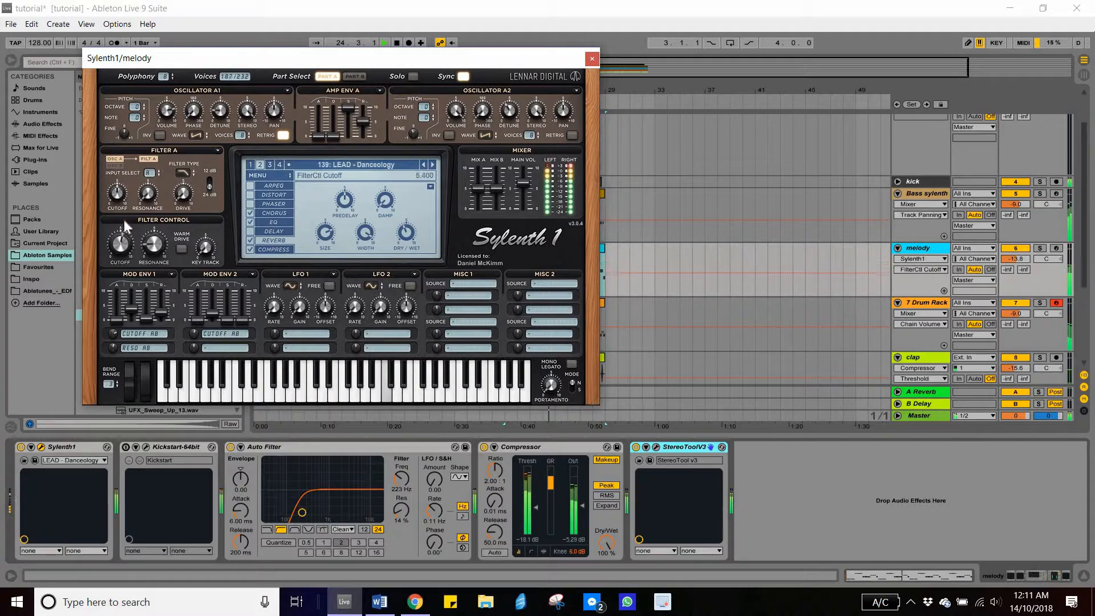
{"action": "key", "text": "space"}
{"action": "left_click_drag", "start_coordinate": [292, 57], "coordinate": [804, 70]}
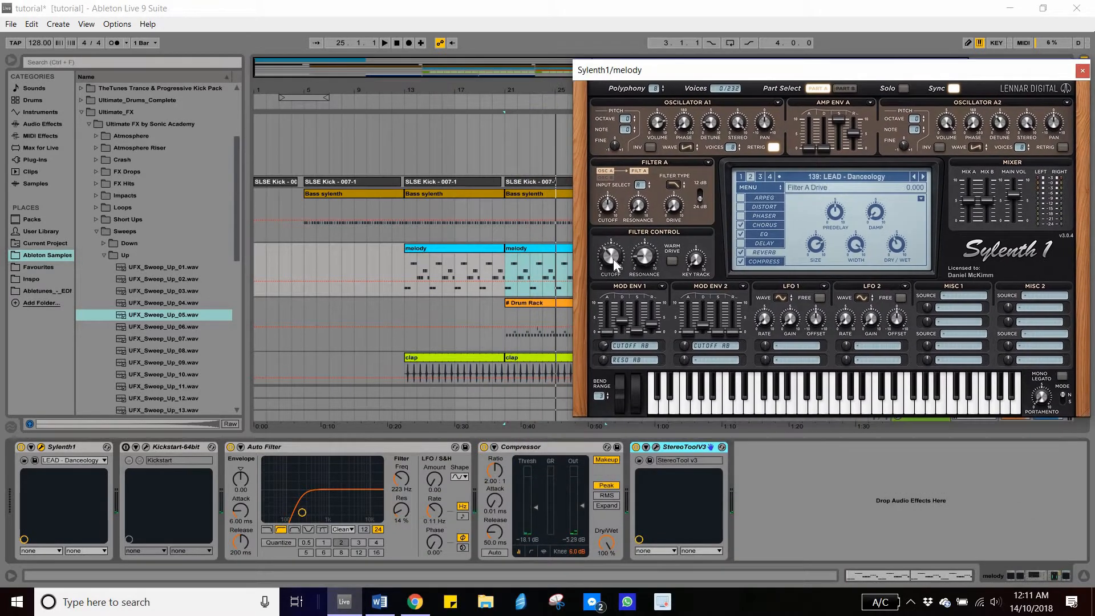
{"action": "key", "text": "space"}
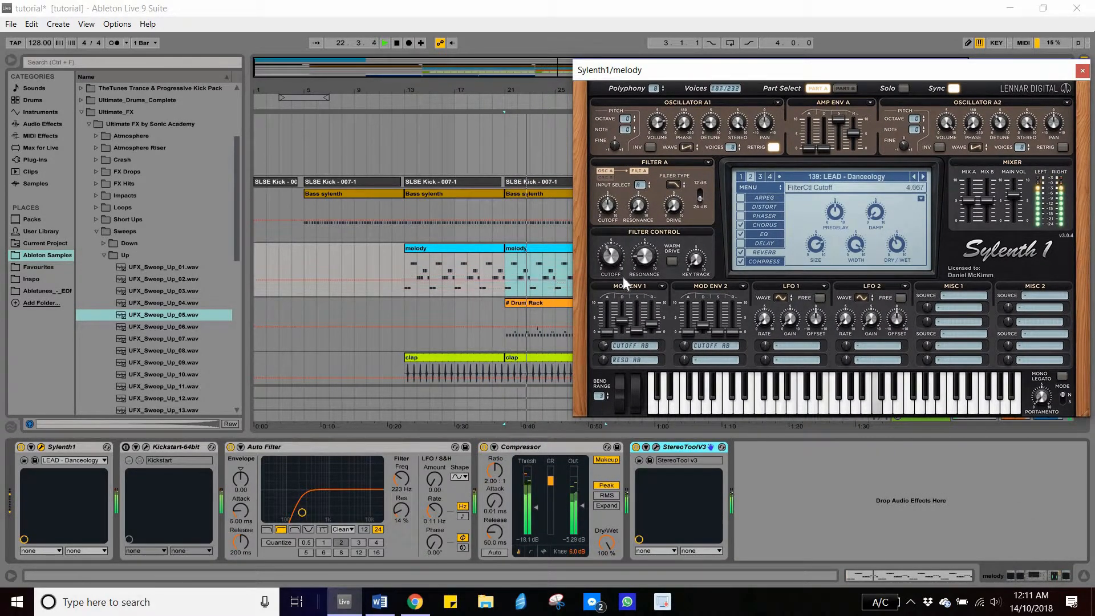
{"action": "key", "text": "space"}
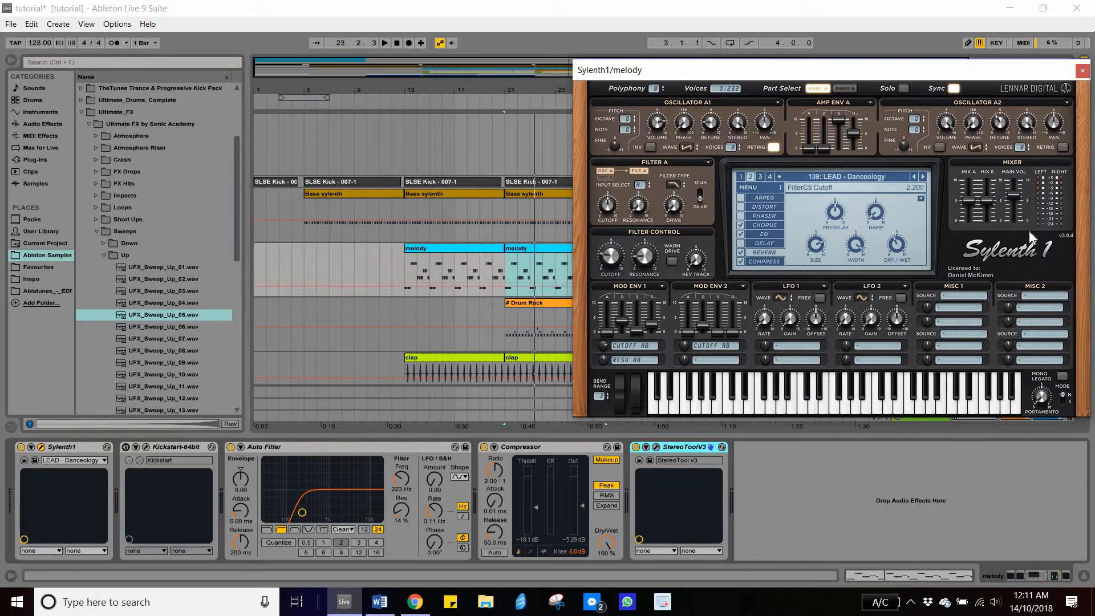
Set the melody Sylenth1's Filter Control cutoff to 0.700 while playing from bar 13.
{"action": "mouse_move", "coordinate": [648, 245]}
{"action": "left_mouse_down"}
{"action": "mouse_move", "coordinate": [652, 214]}
{"action": "mouse_move", "coordinate": [652, 261]}
{"action": "left_mouse_up"}
{"action": "left_click", "coordinate": [405, 284]}
{"action": "key", "text": "space"}
{"action": "key", "text": "space"}
{"action": "left_click_drag", "start_coordinate": [605, 265], "coordinate": [608, 269]}
{"action": "key", "text": "space"}
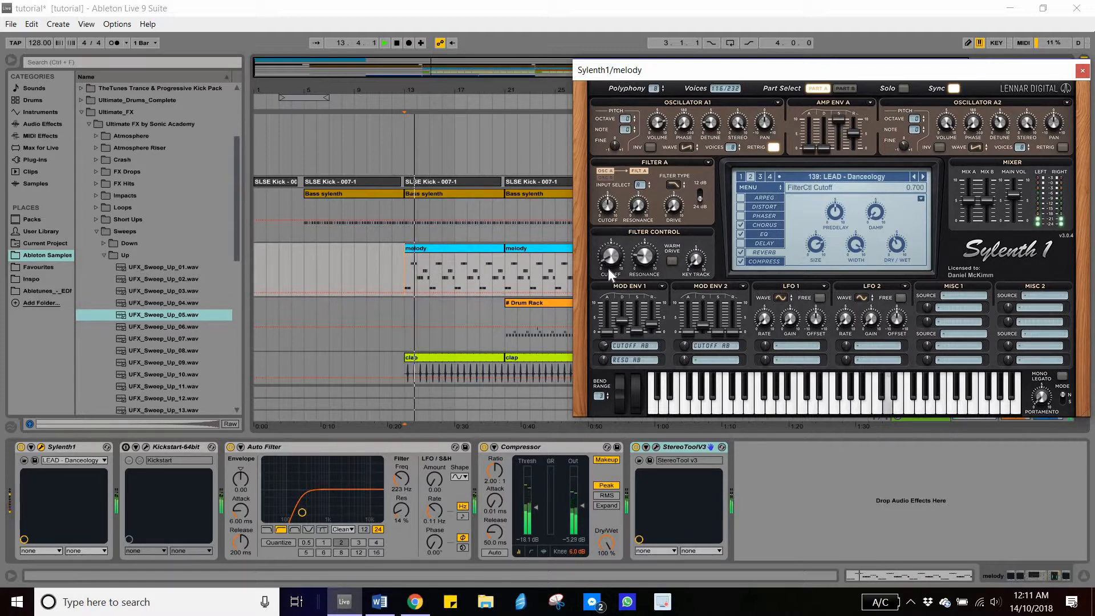
{"action": "key", "text": "space"}
Automate the melody's FilterCtl Cutoff with a straight ramp from 0.700 at bar 13 up to about 6 at bar 29.
{"action": "left_click", "coordinate": [404, 294]}
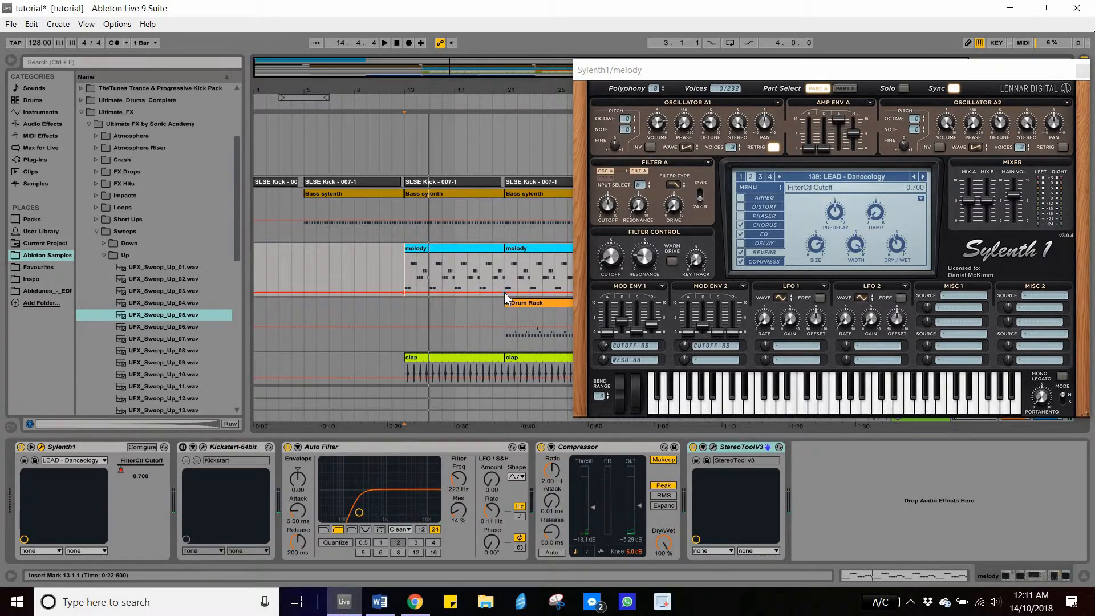
{"action": "key", "text": "ctrl+alt+p"}
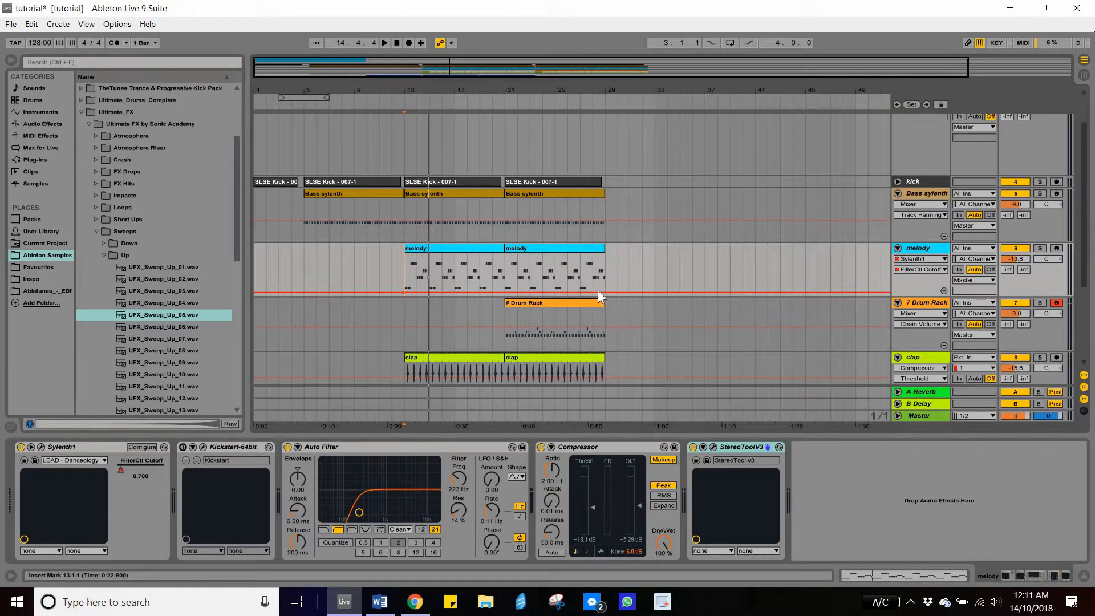
{"action": "left_click_drag", "start_coordinate": [605, 294], "coordinate": [581, 271]}
{"action": "left_click", "coordinate": [581, 268]}
{"action": "left_click_drag", "start_coordinate": [605, 274], "coordinate": [605, 271]}
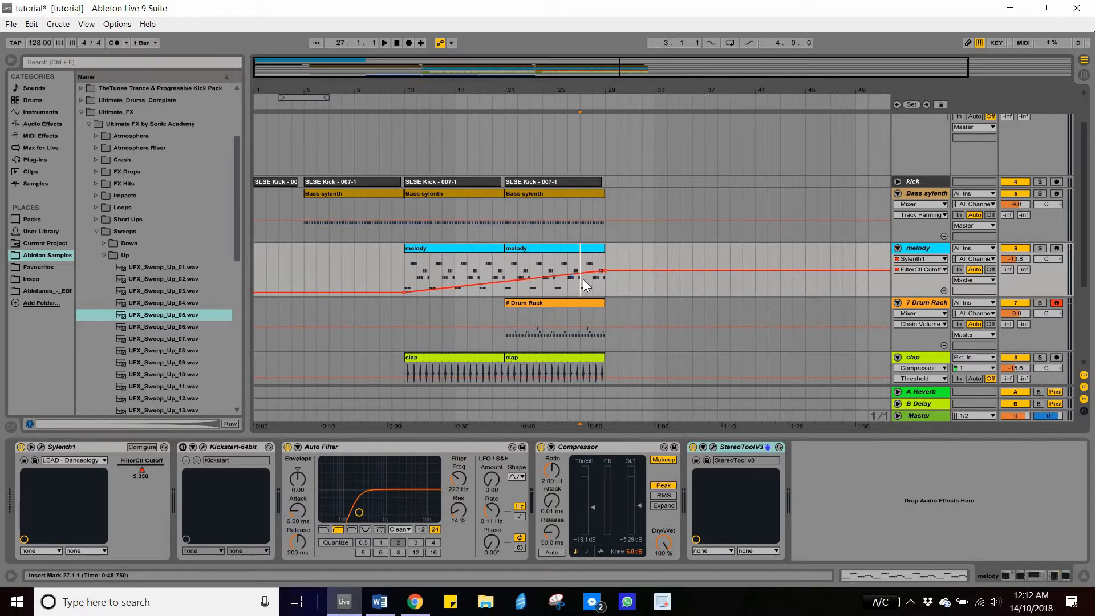
Save the project while auditioning the melody's cutoff ramp from bar 27 and again from bar 13.
{"action": "key", "text": "space"}
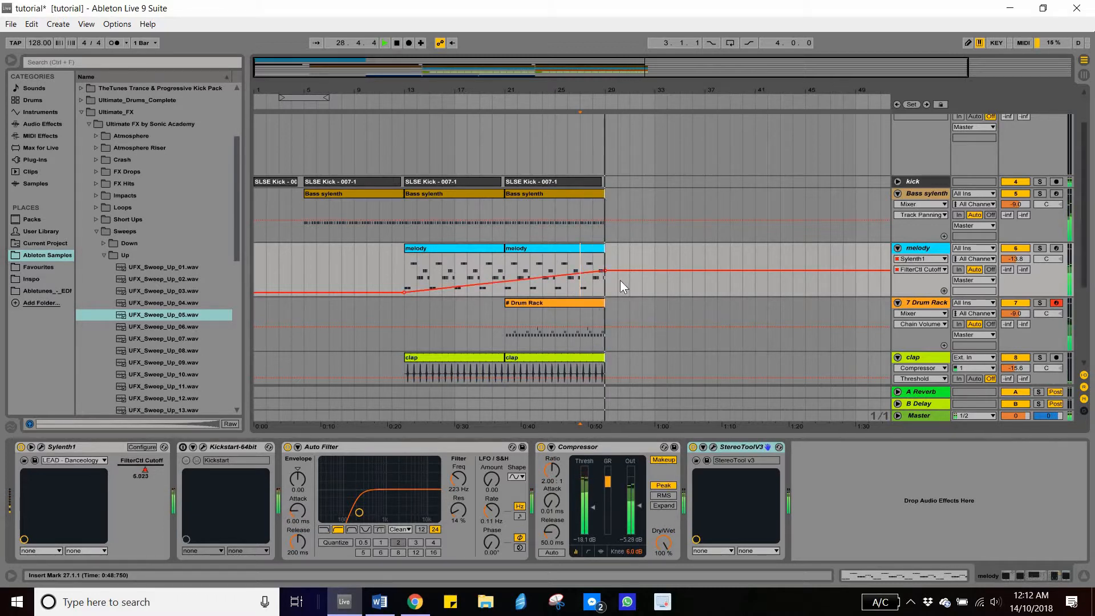
{"action": "key", "text": "ctrl+s"}
{"action": "left_click", "coordinate": [416, 283]}
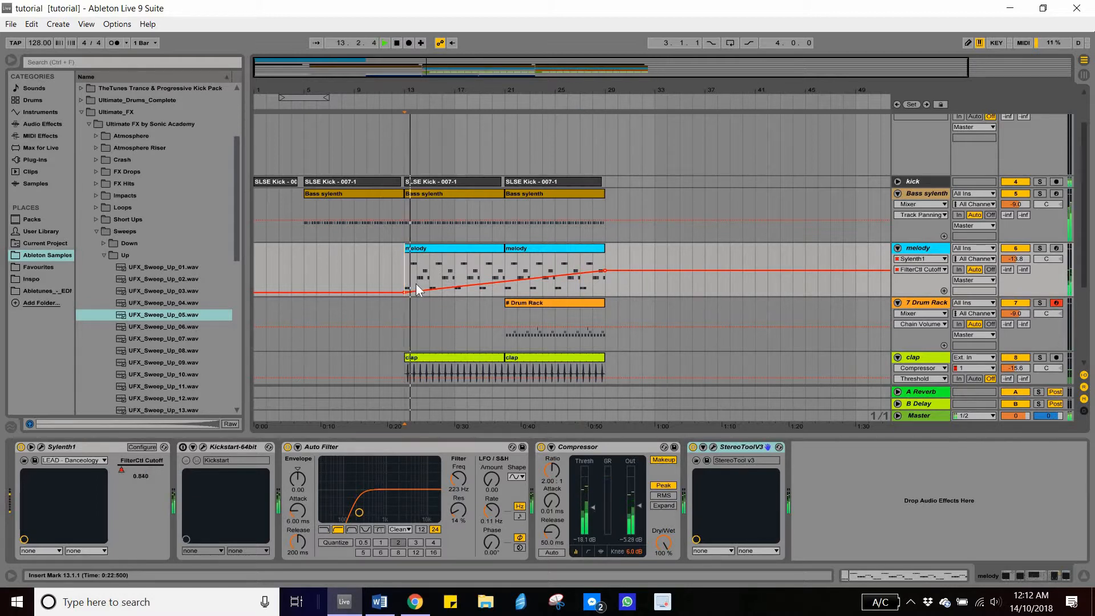